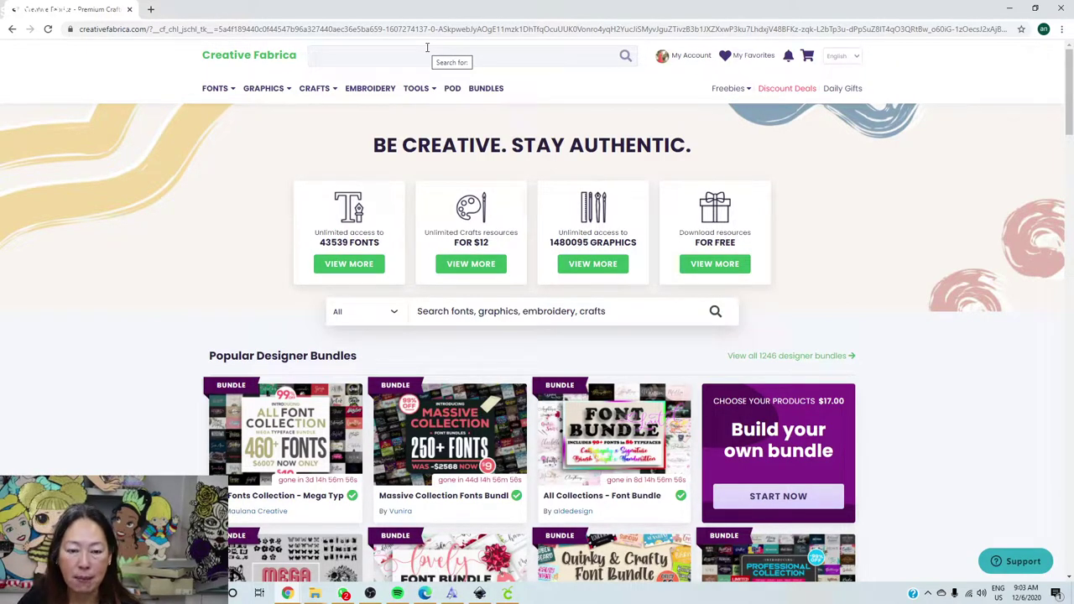
Step: Search Creative Fabrica for "city streetwear" and download the City Streetwear font
type("city street")
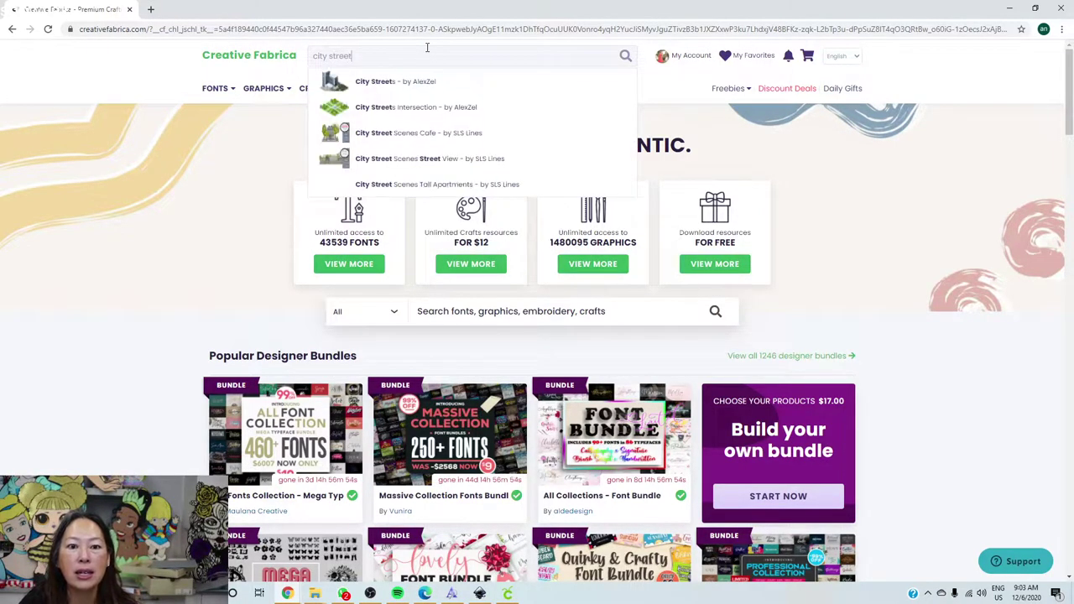
type("wear")
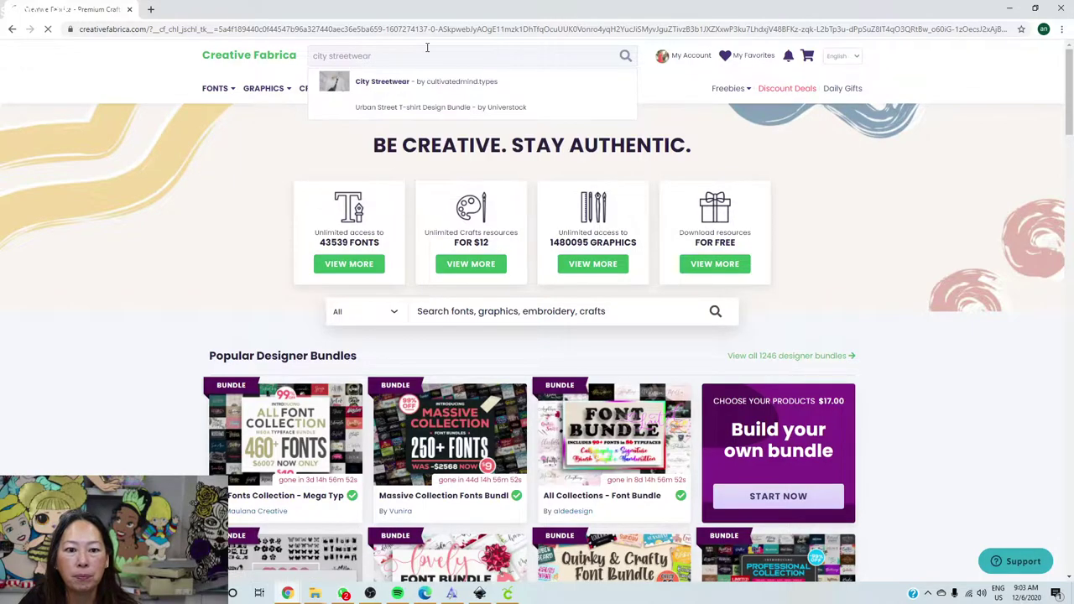
key("Return")
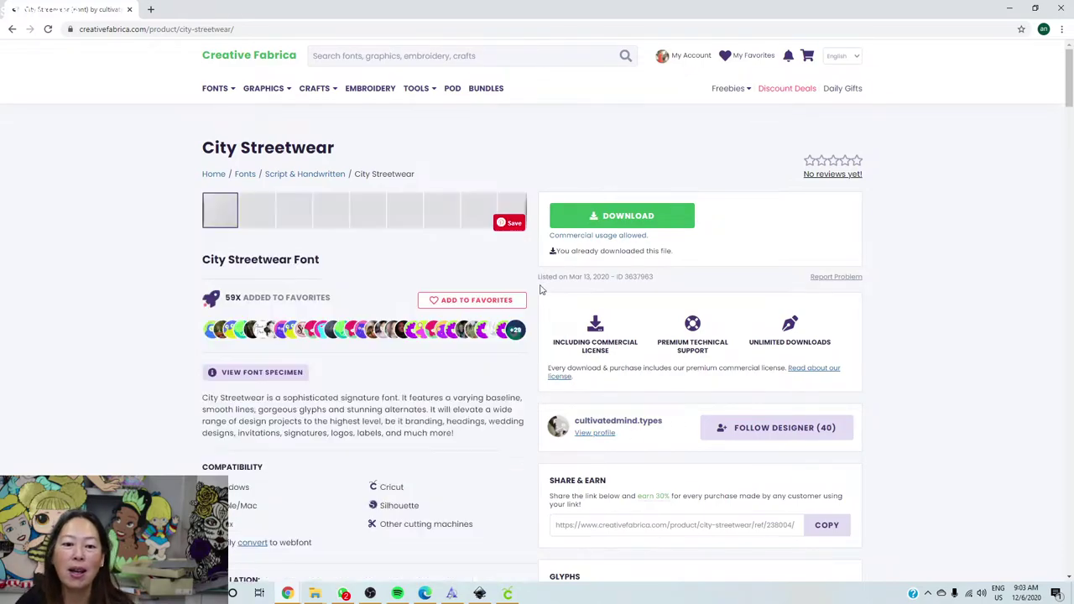
left_click(645, 220)
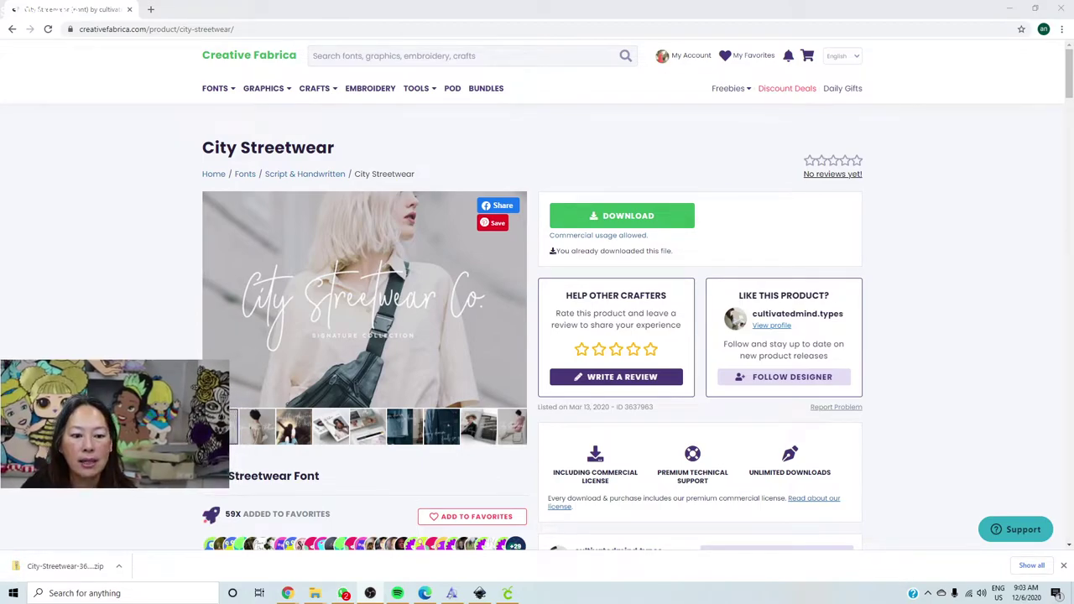
Step: Show the downloaded City-Streetwear zip in its folder and open the archive to list its font files
left_click(120, 570)
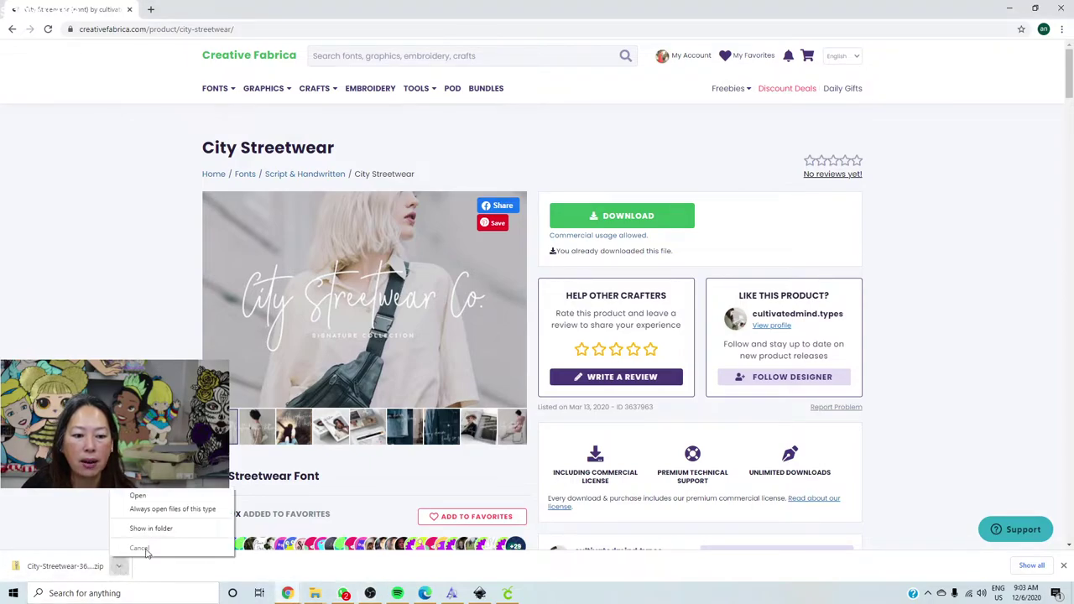
left_click(165, 532)
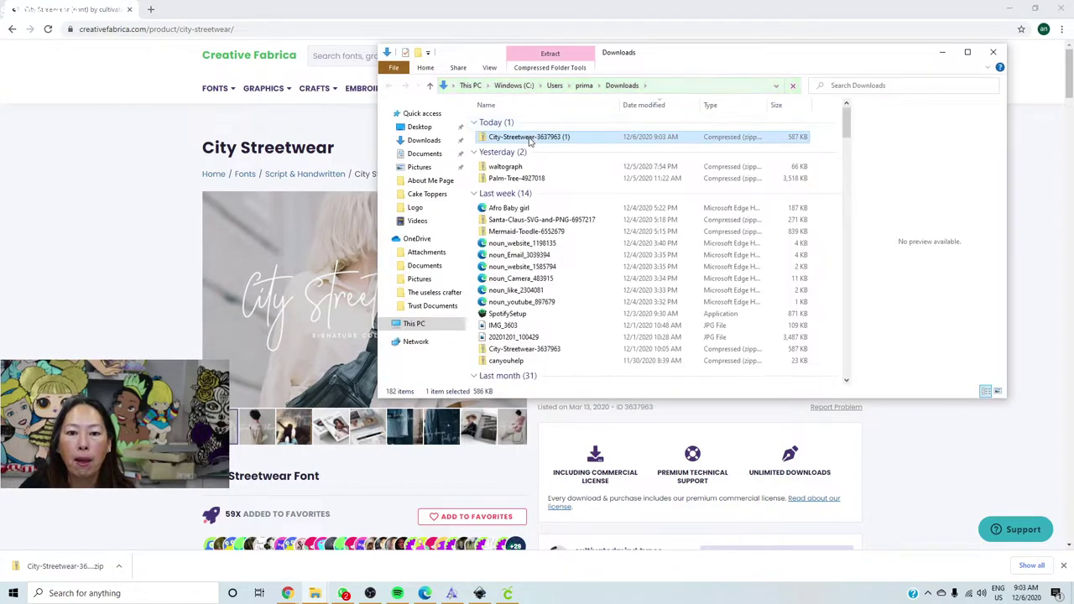
double_click(529, 138)
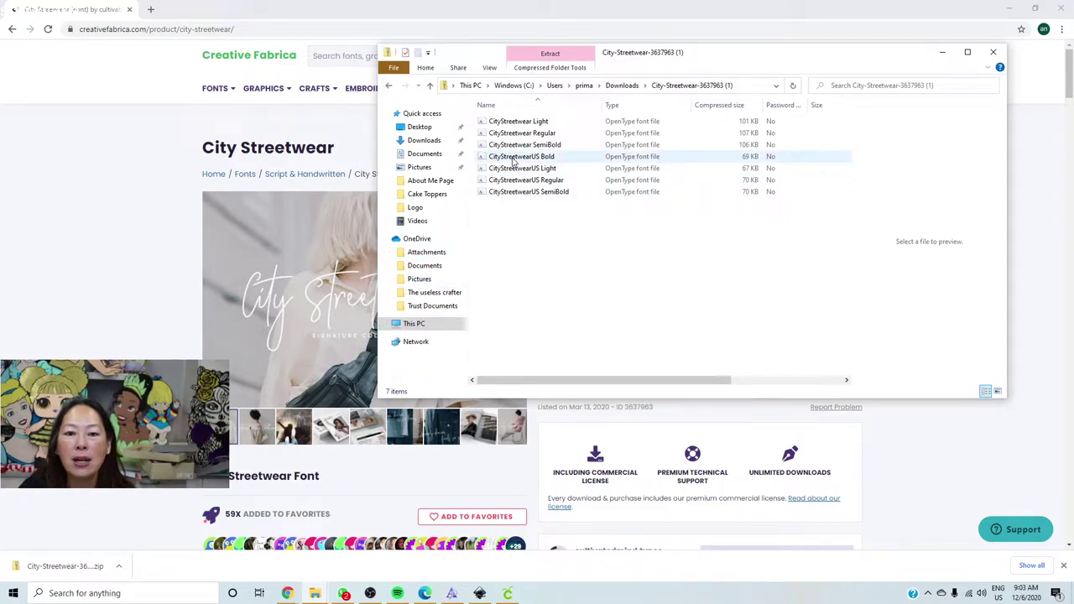
Step: Install the CityStreetwearUS Bold font from the archive, then close the font preview and the folder window
left_click_drag(514, 159, 432, 126)
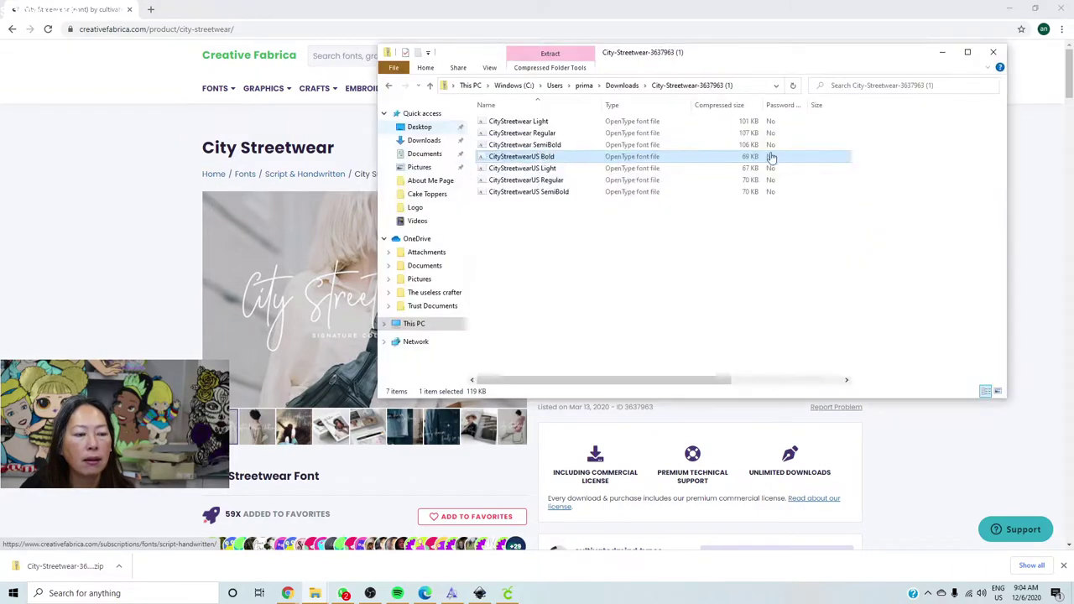
double_click(546, 158)
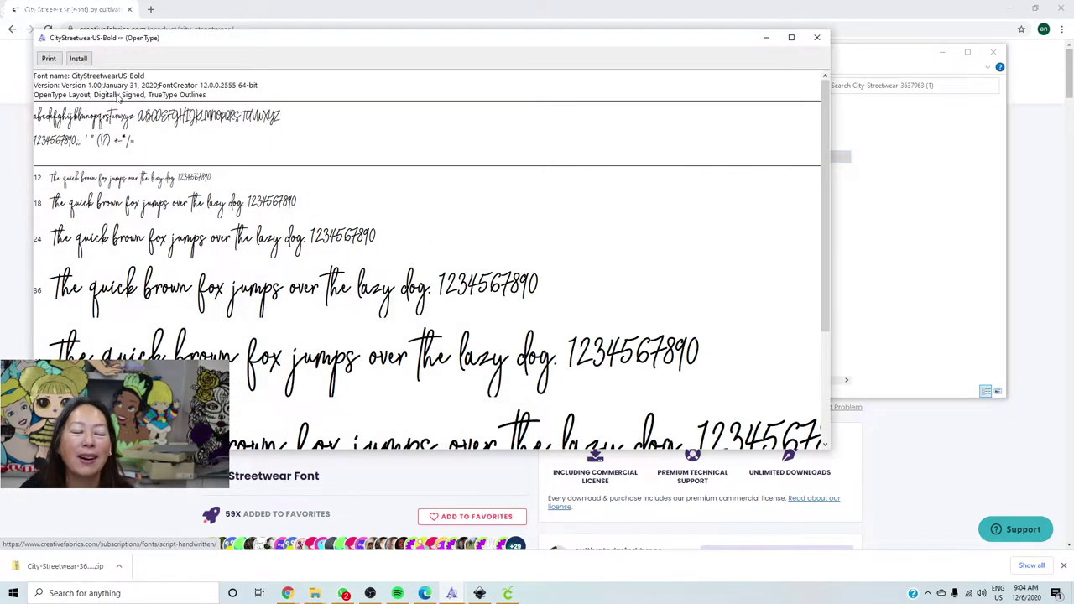
left_click(81, 59)
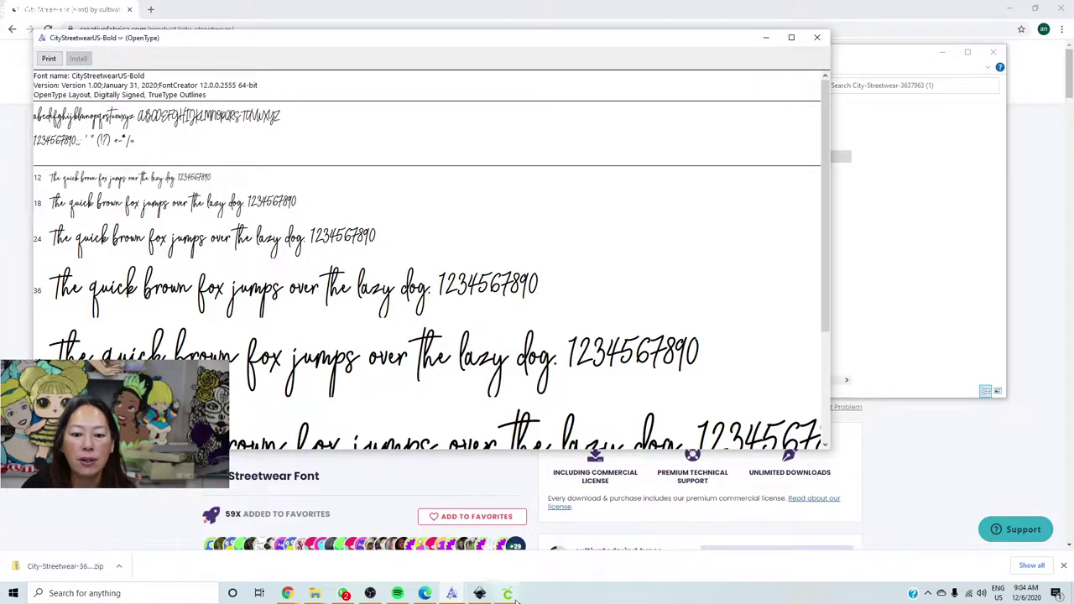
mouse_move(511, 598)
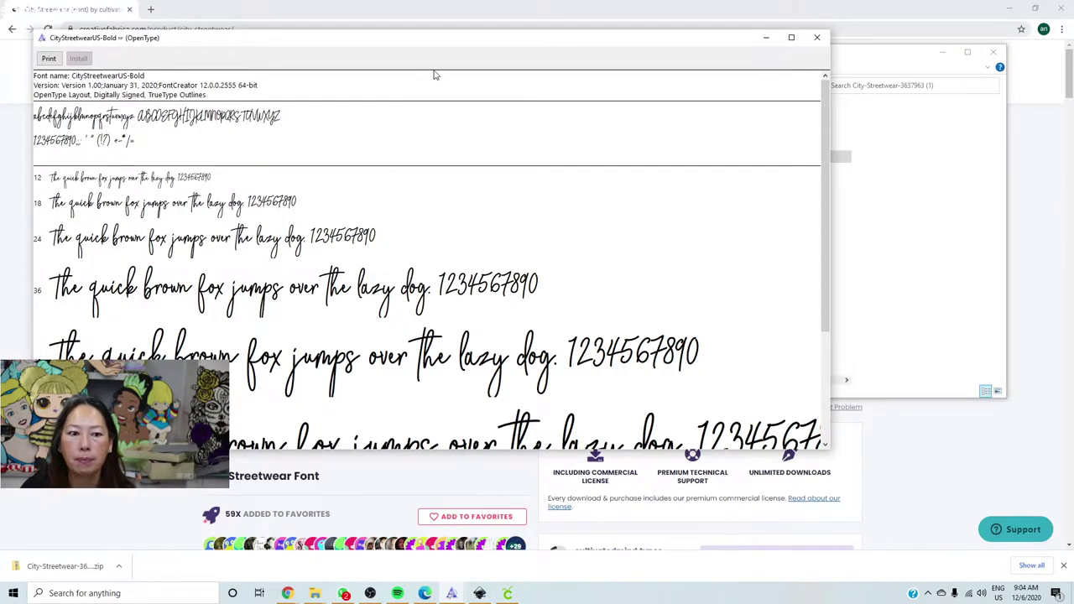
left_click(817, 37)
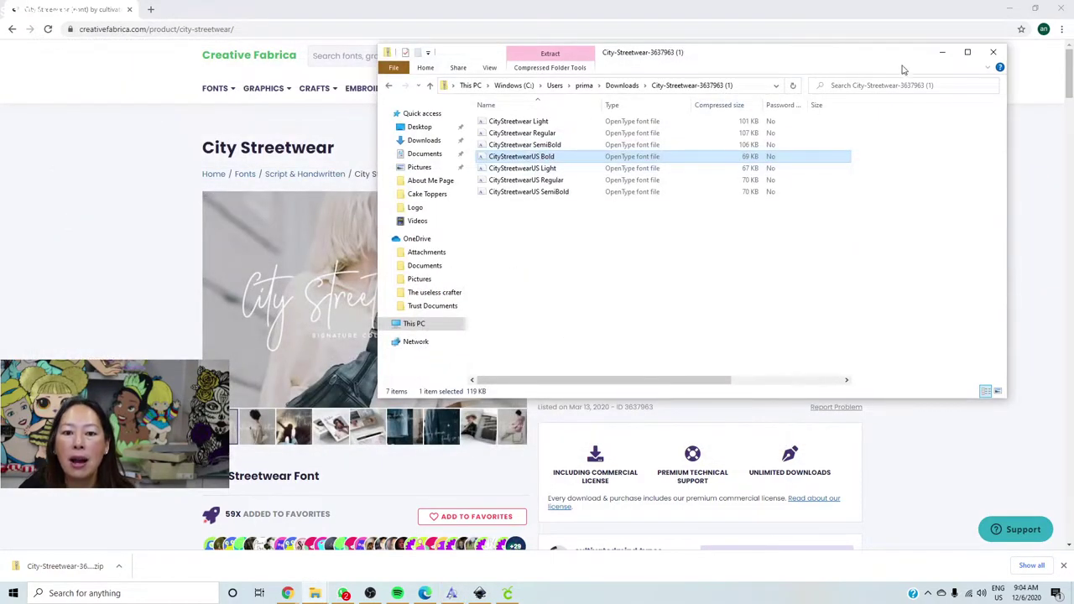
left_click(993, 52)
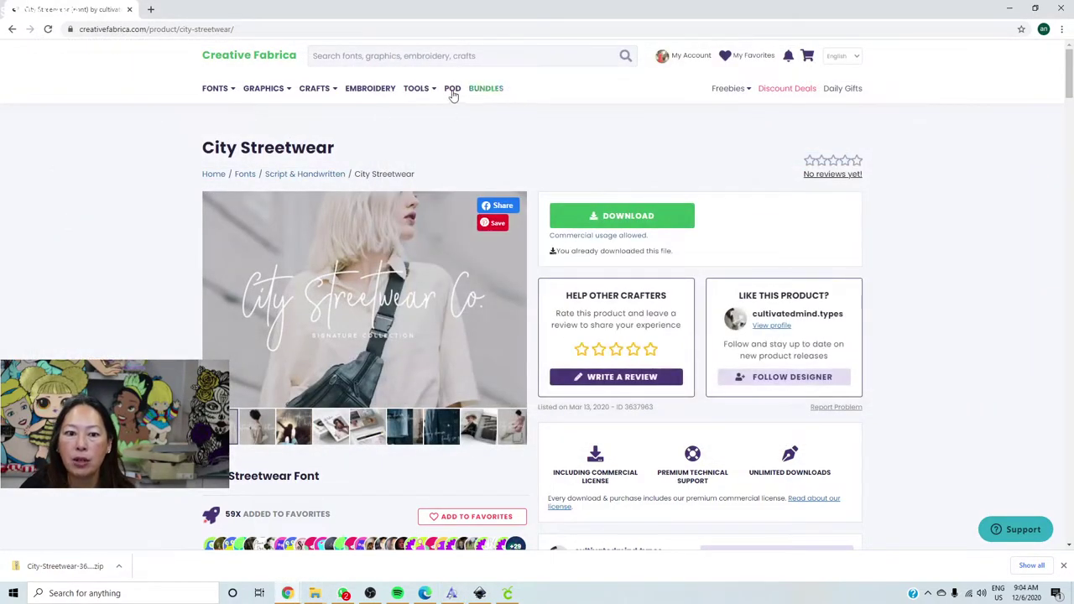
Step: Open the Fontcloud online font manager from Creative Fabrica's tools
mouse_move(412, 94)
left_click(406, 116)
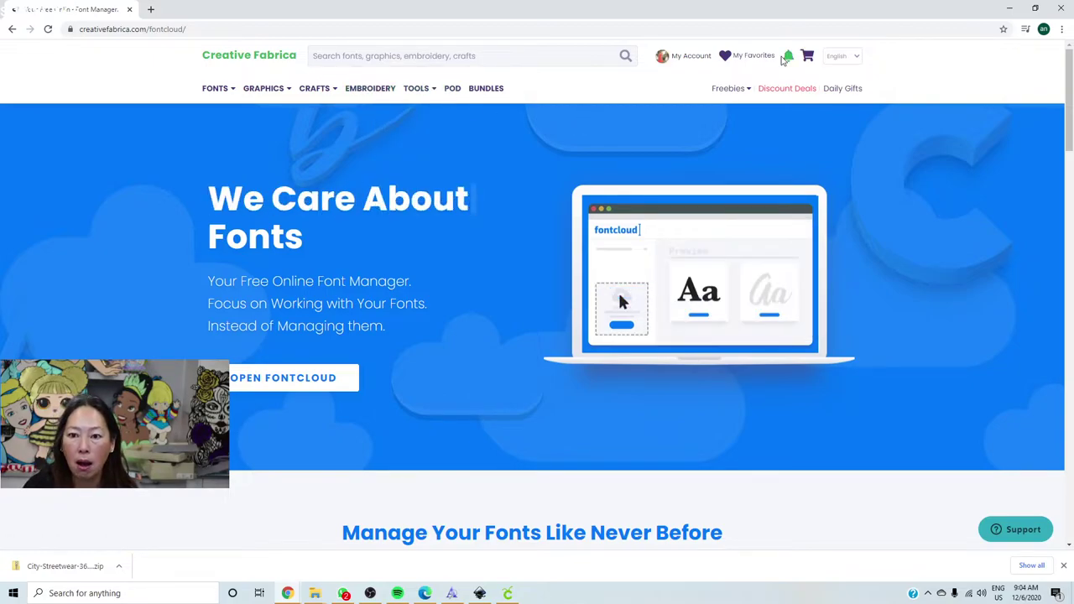
left_click(285, 378)
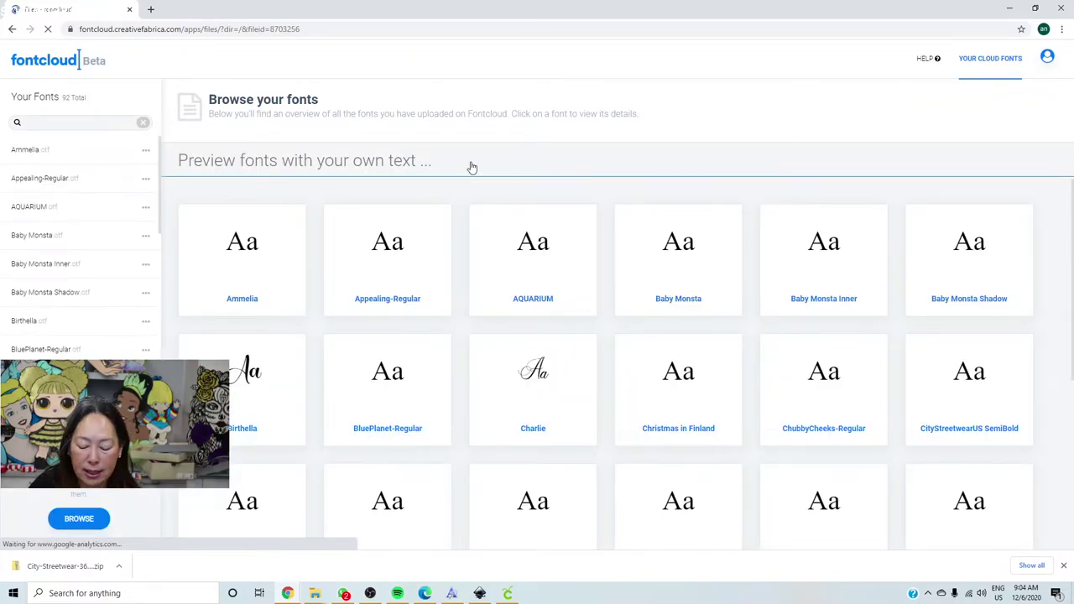
Step: Preview the cloud fonts with the text "follow, tag, and like" and find CityStreetwearUS SemiBold among them
left_click(472, 168)
type("tag")
key("BackSpace")
key("BackSpace")
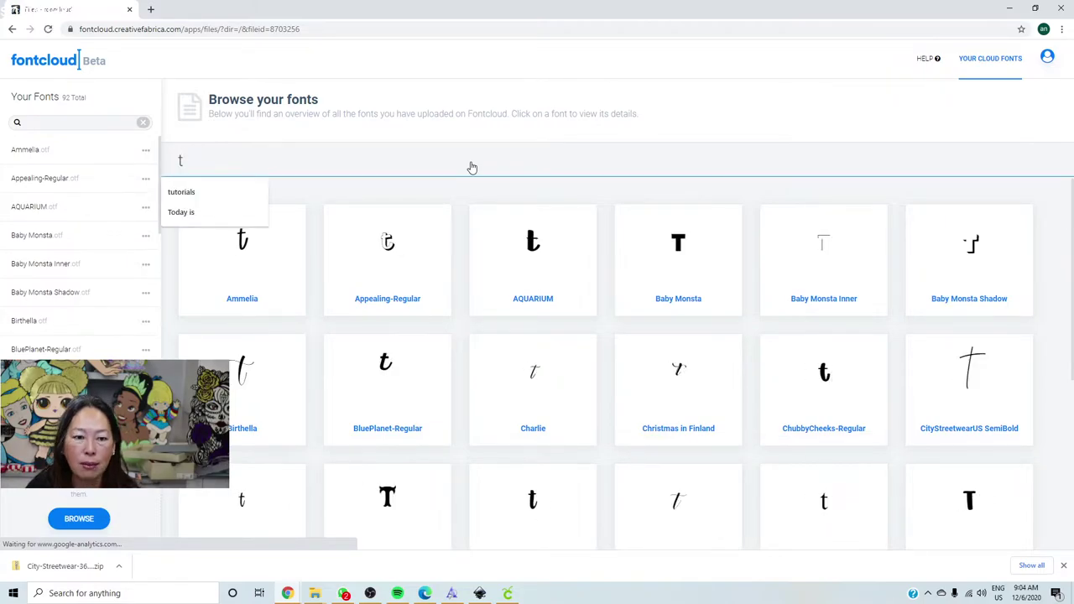
key("BackSpace")
type("follow, tag, and ")
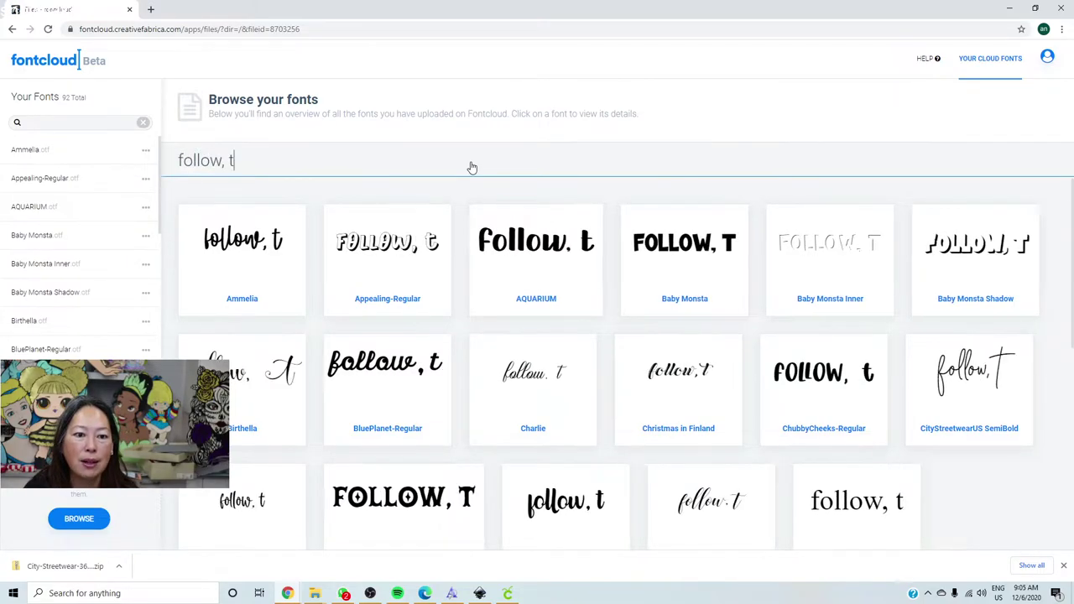
type("link")
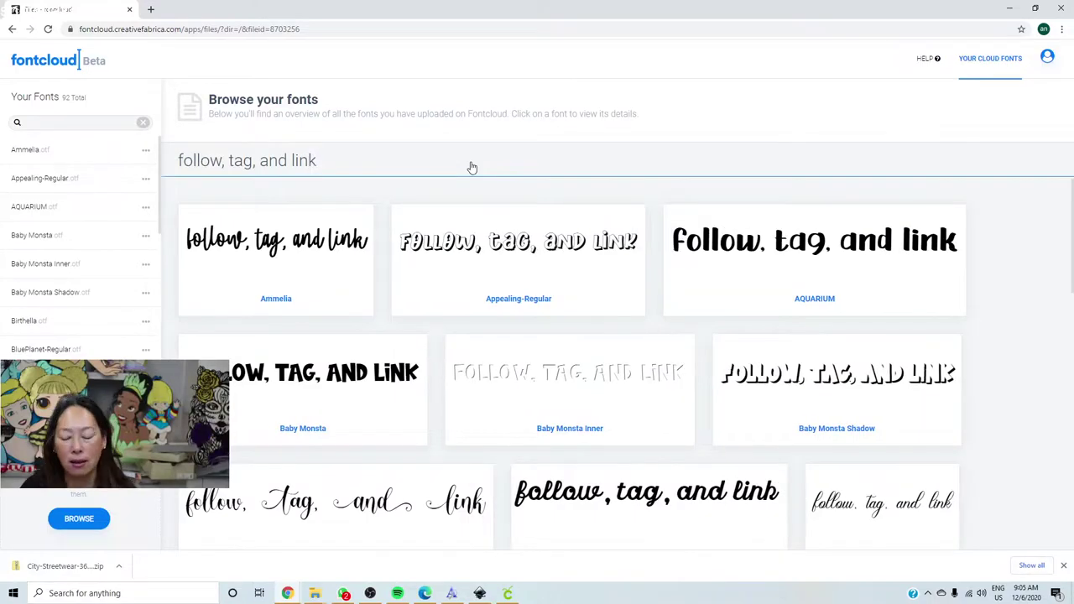
key("BackSpace")
key("BackSpace")
type("ke")
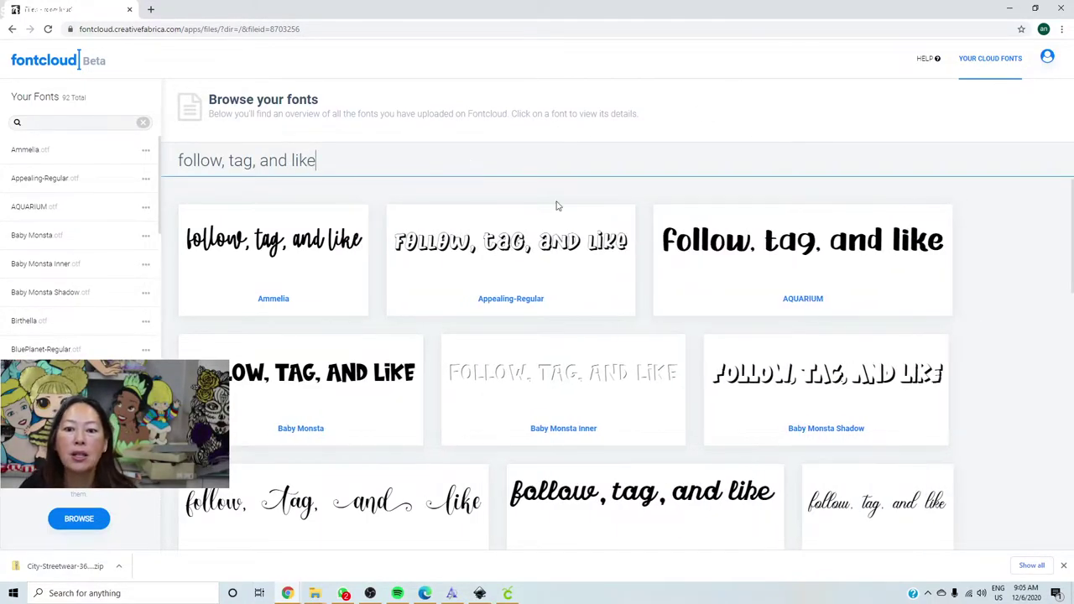
scroll(686, 434, "down", 5)
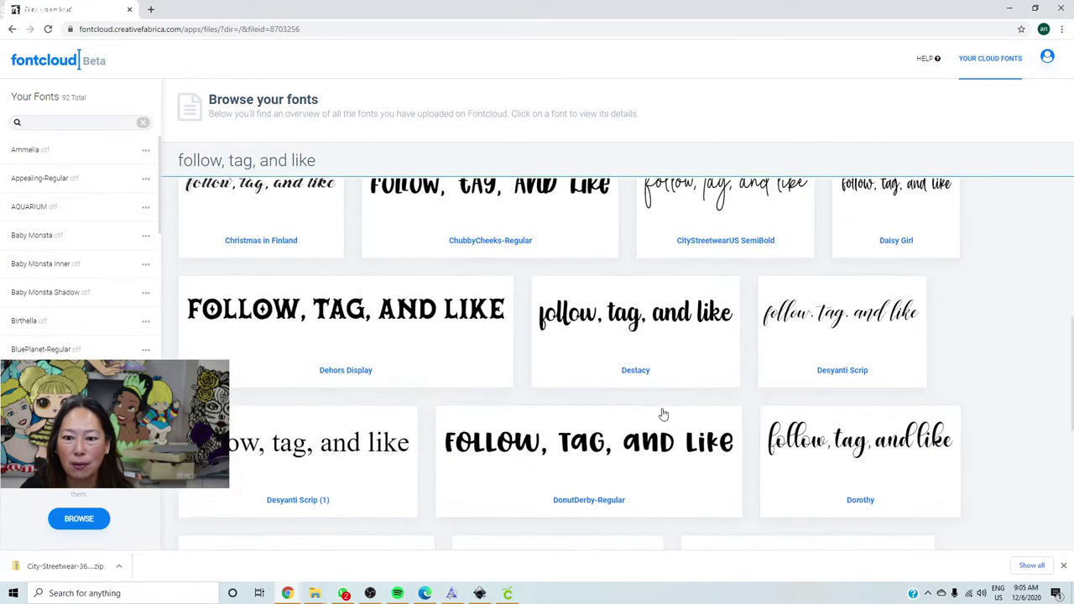
scroll(672, 394, "up", 1)
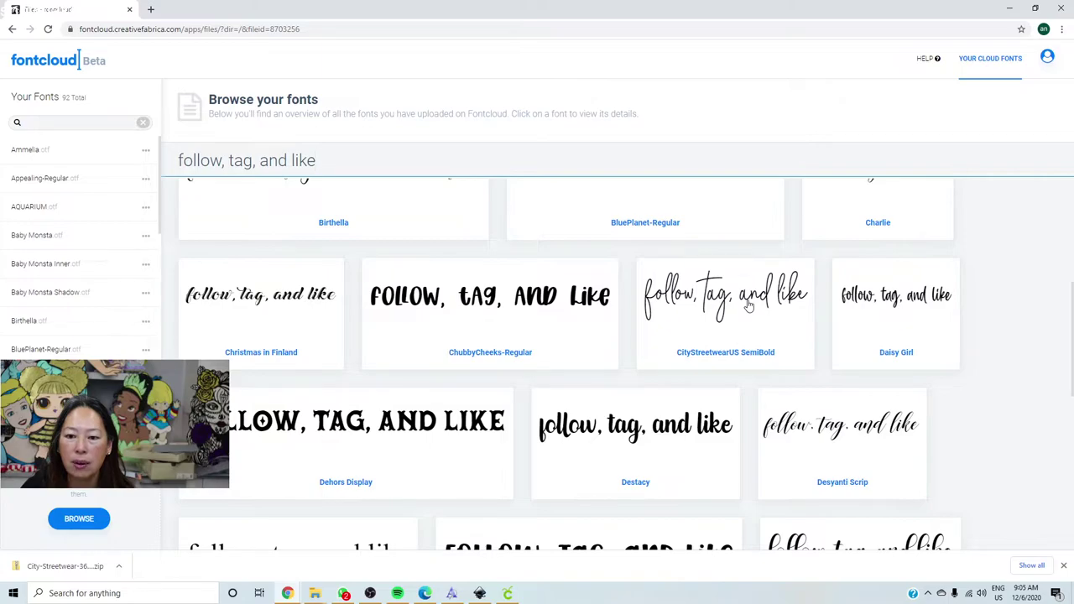
Step: Switch to Cricut Design Space, add a new text object and set its font to CityStreetwearUS SemiBold
key("alt+Tab")
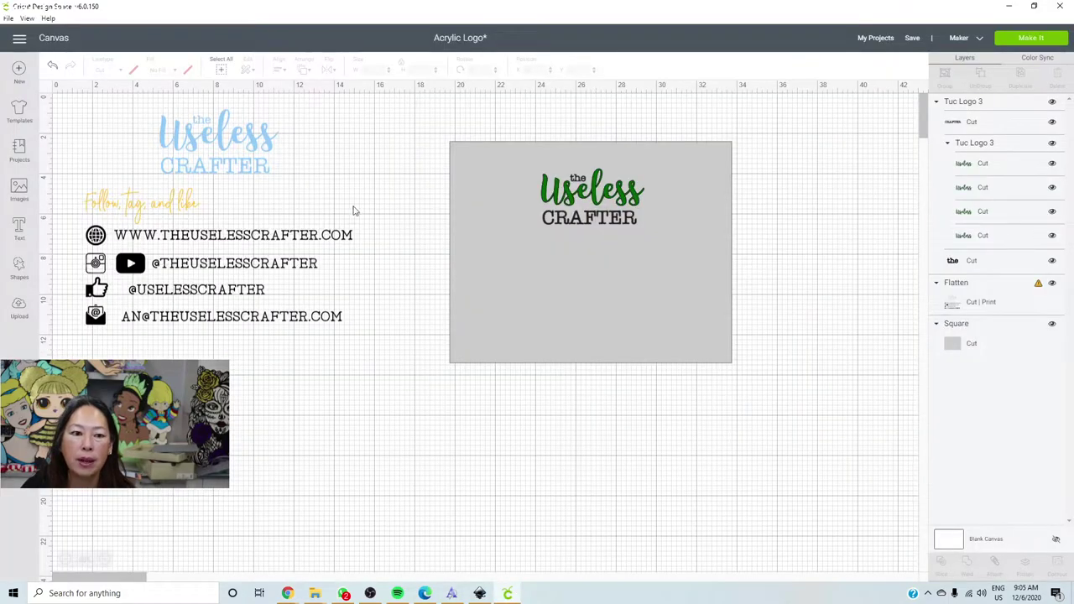
left_click(19, 228)
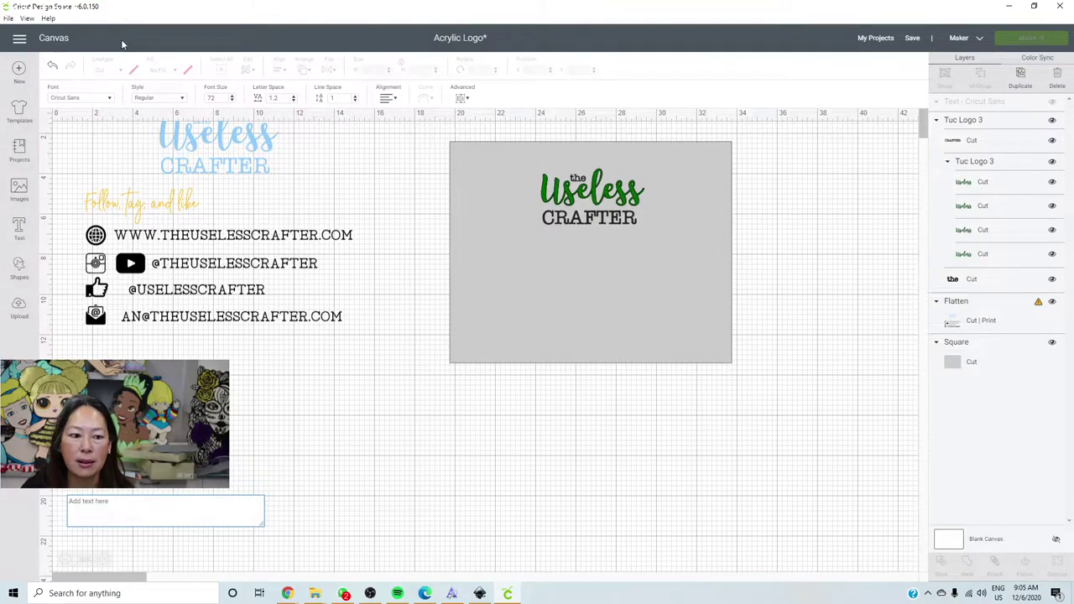
left_click(84, 100)
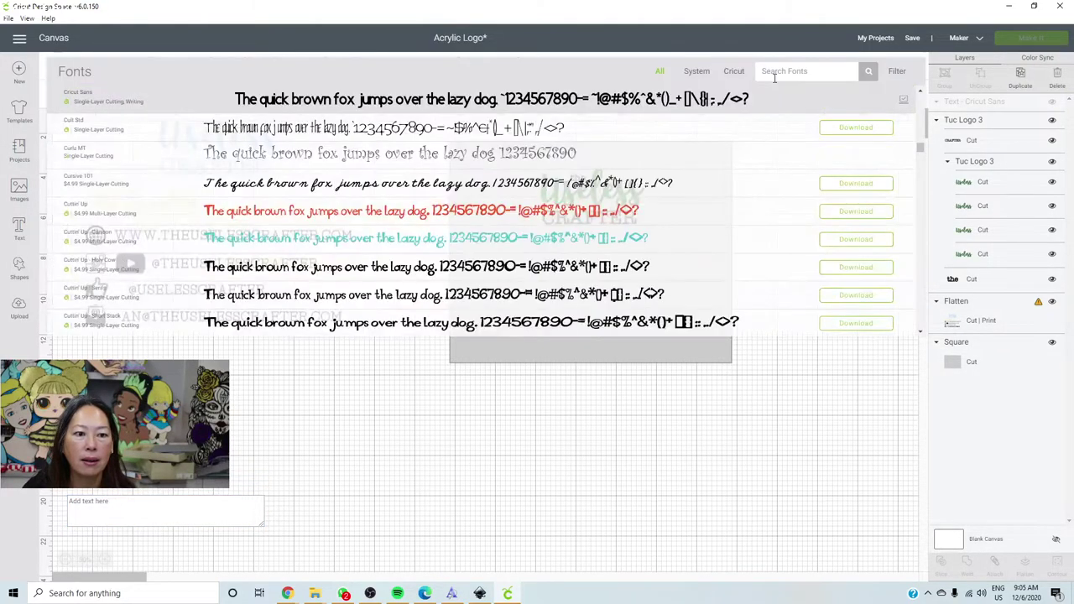
left_click(779, 72)
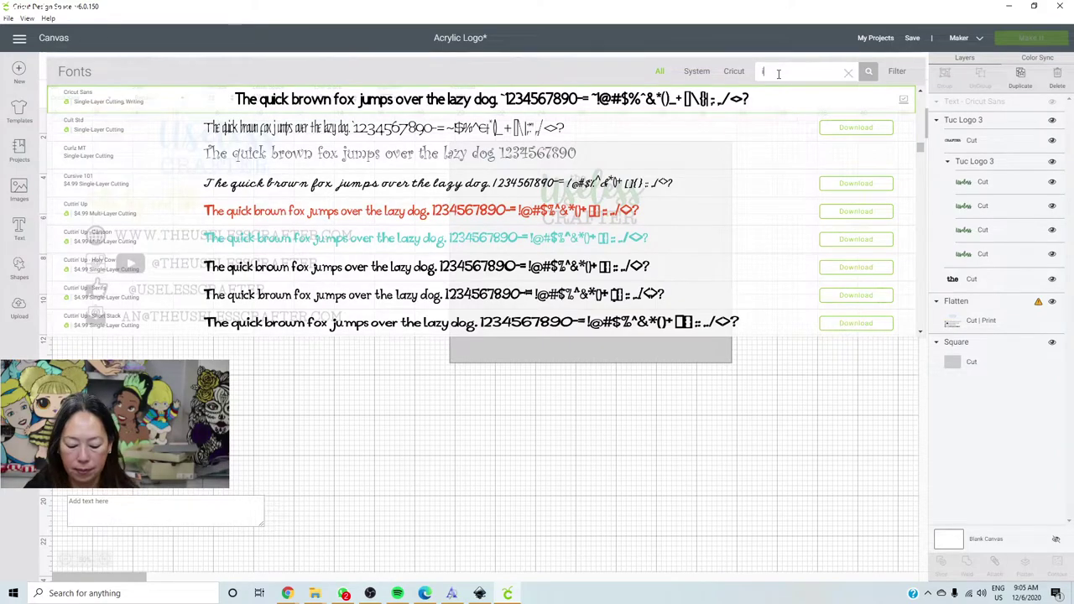
type("city")
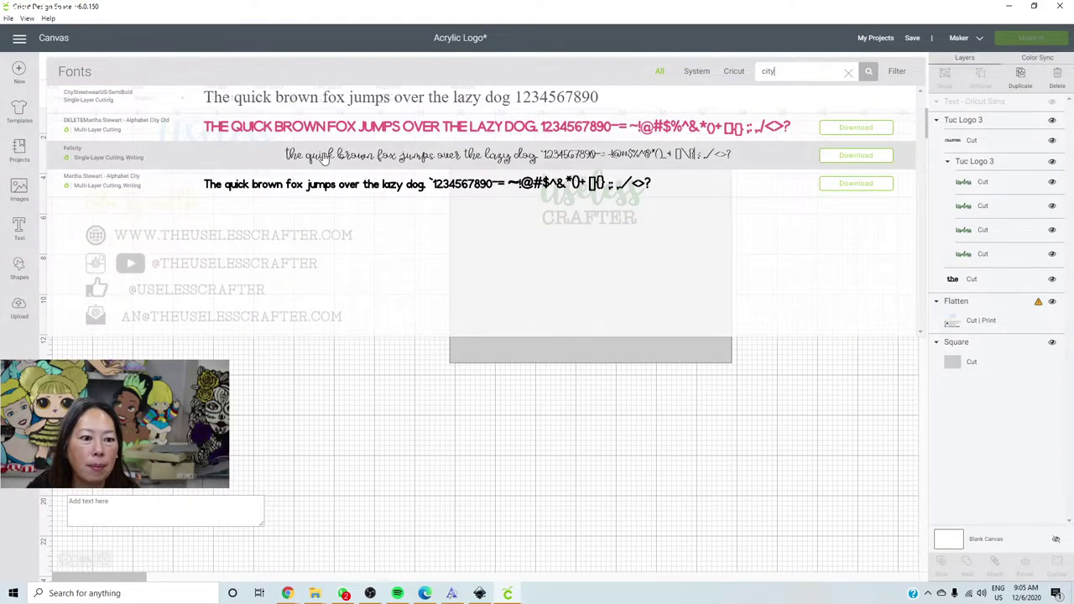
left_click(328, 101)
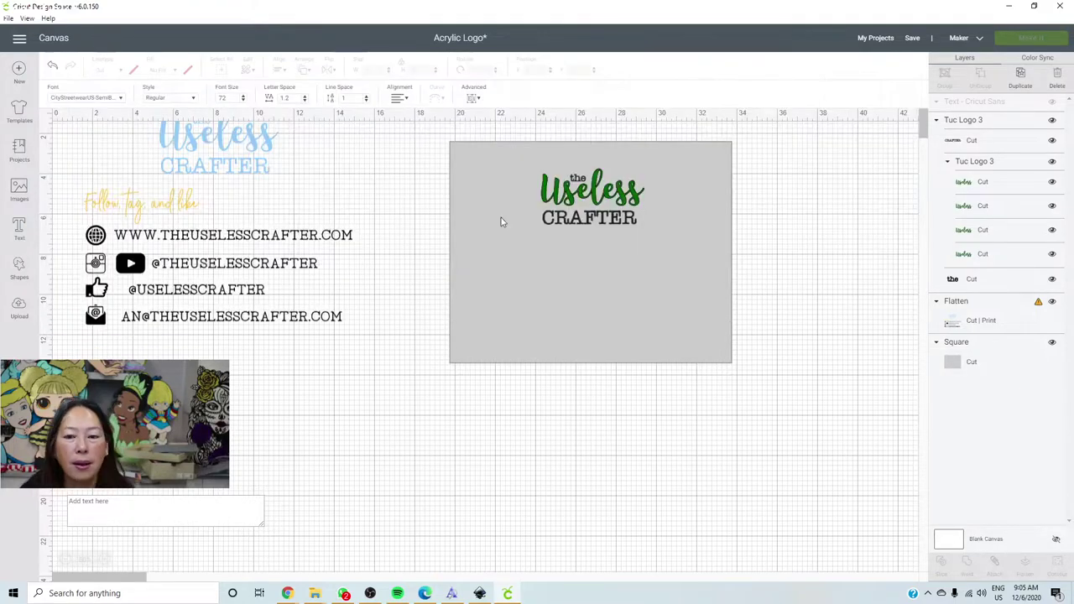
Step: Enter "Follow, tag, and link" as the content of the new text object
left_click(159, 512)
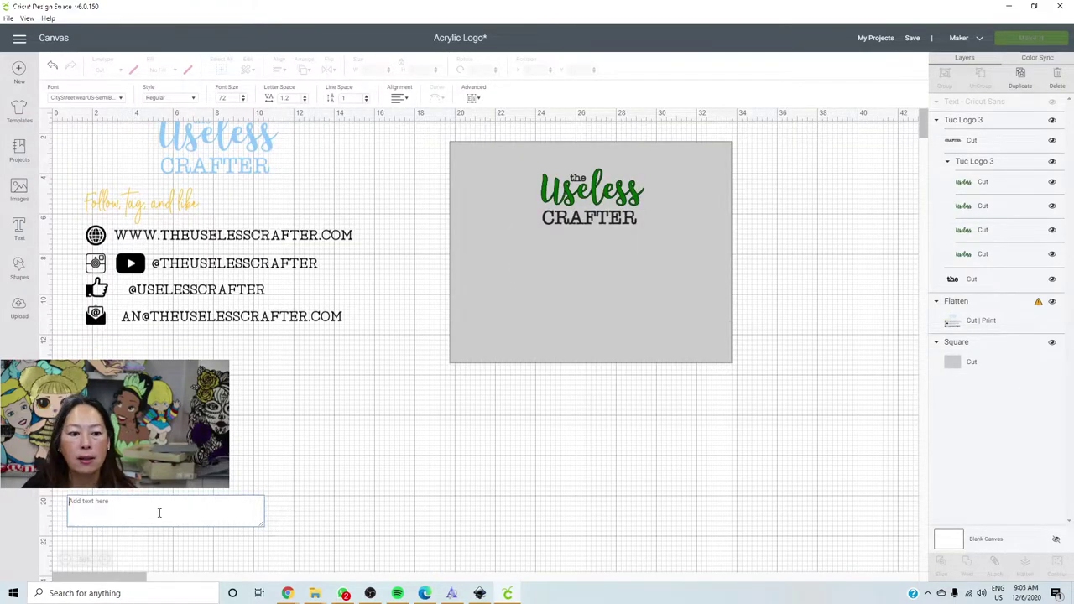
type("Follow")
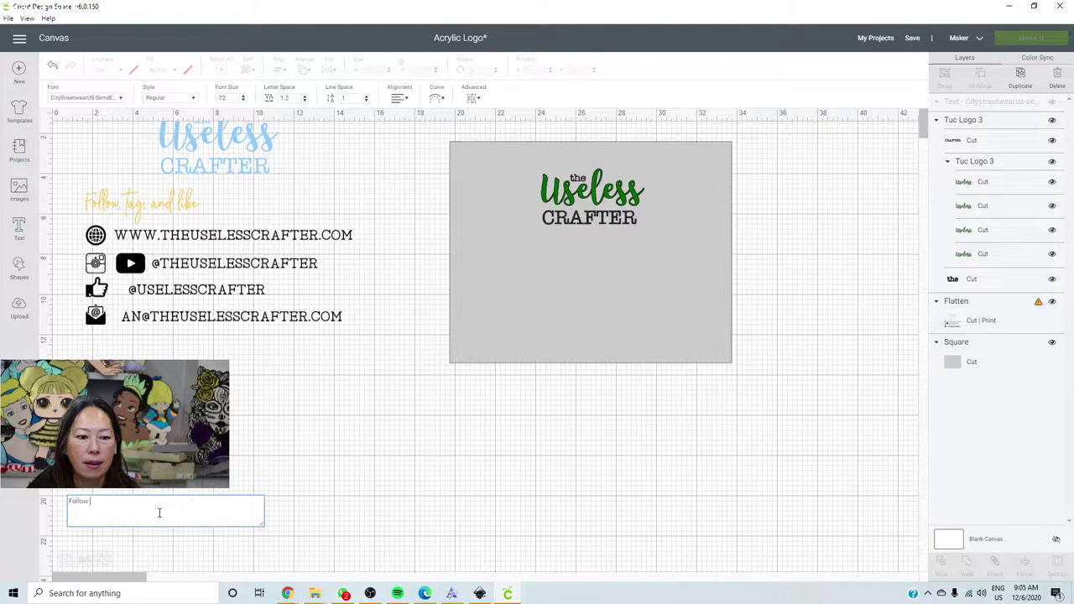
type(", tag, and")
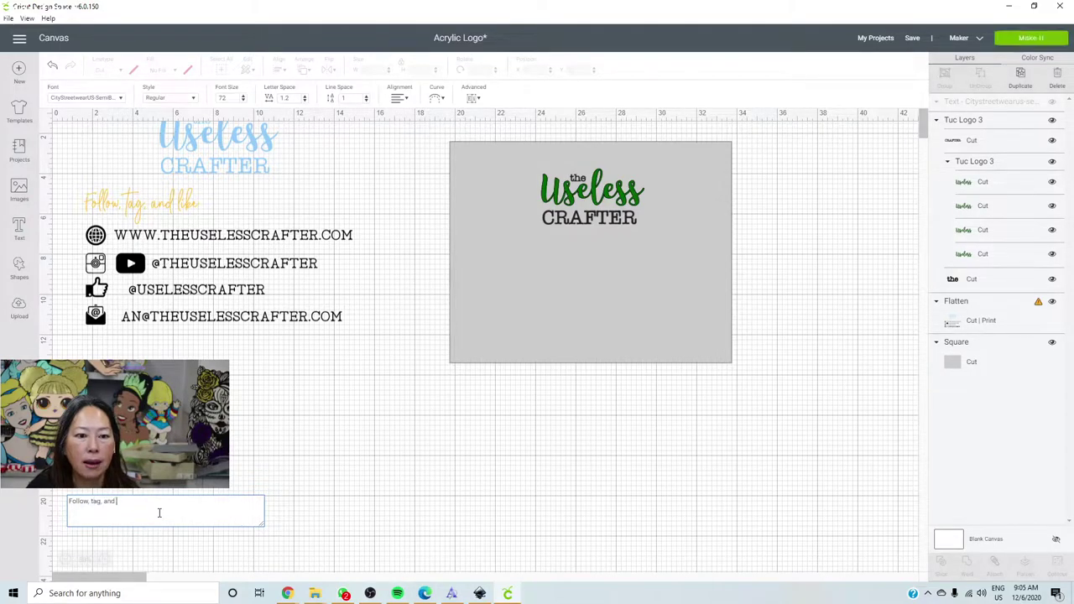
type(" link")
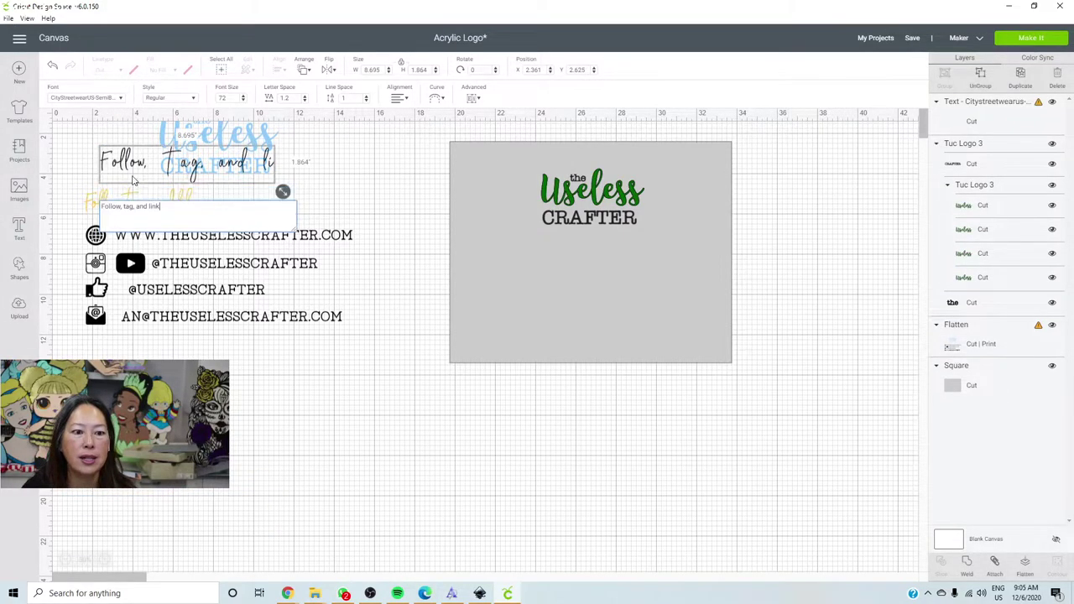
Step: Move the new text into the empty canvas area below the logo artwork and enlarge it to about 34.3 in wide
left_click_drag(134, 166, 228, 449)
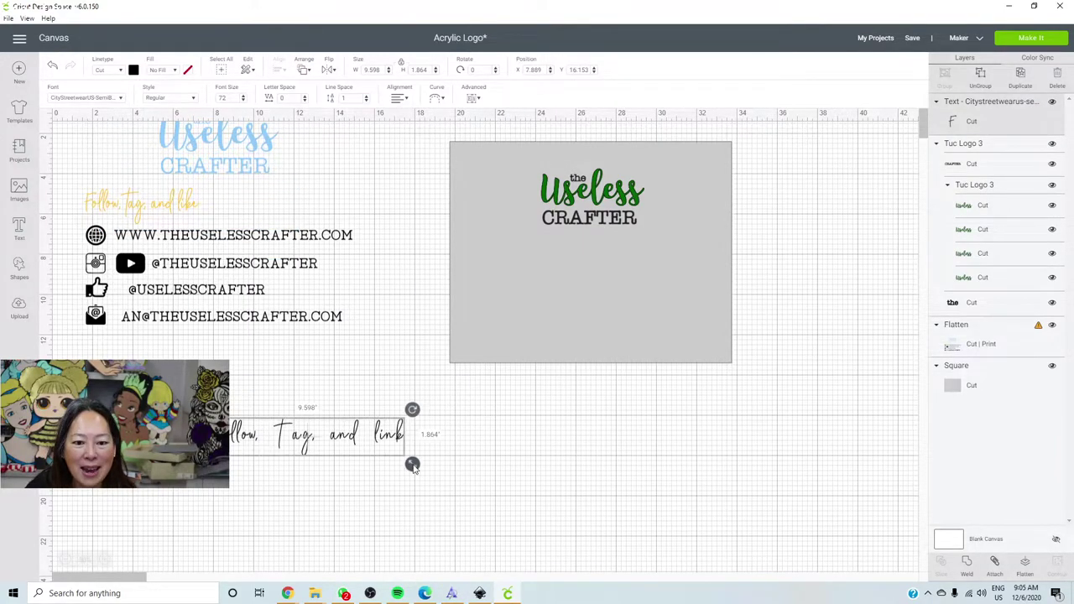
left_click_drag(411, 463, 911, 560)
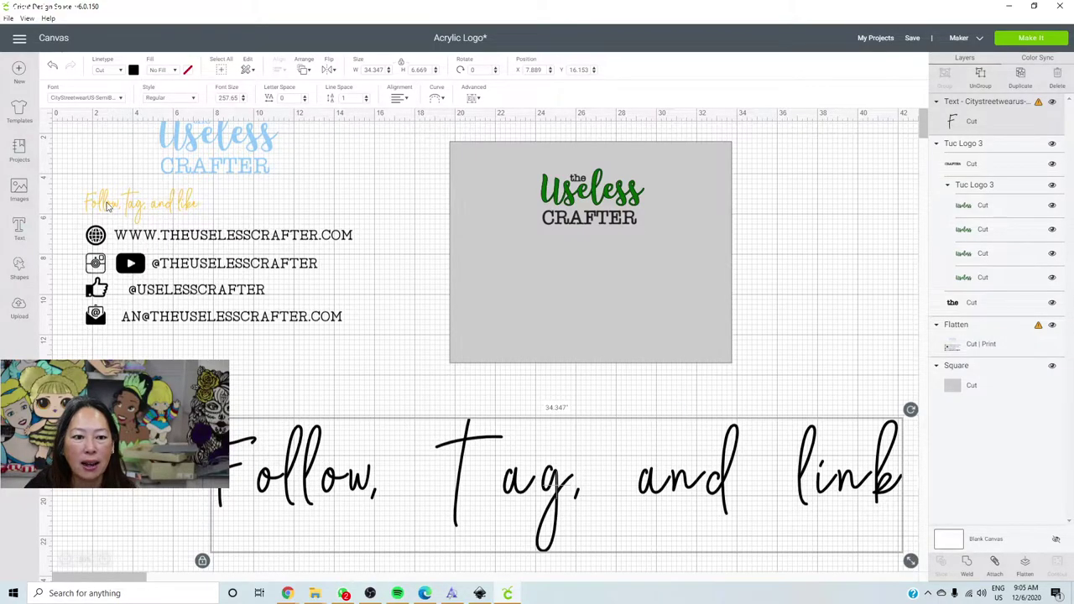
left_click(148, 247)
left_click(464, 428)
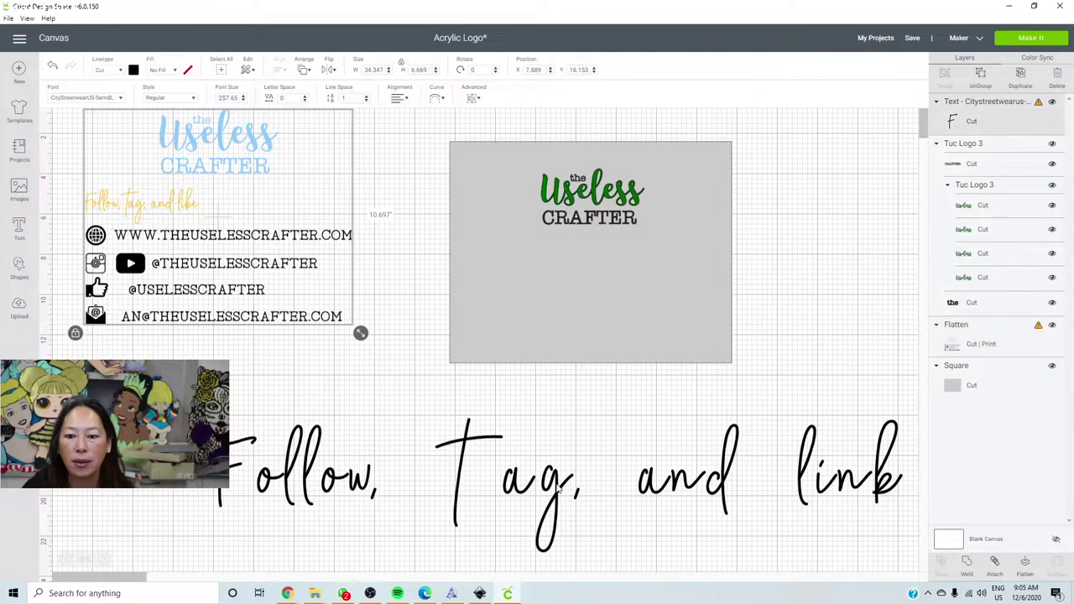
left_click_drag(465, 497, 415, 491)
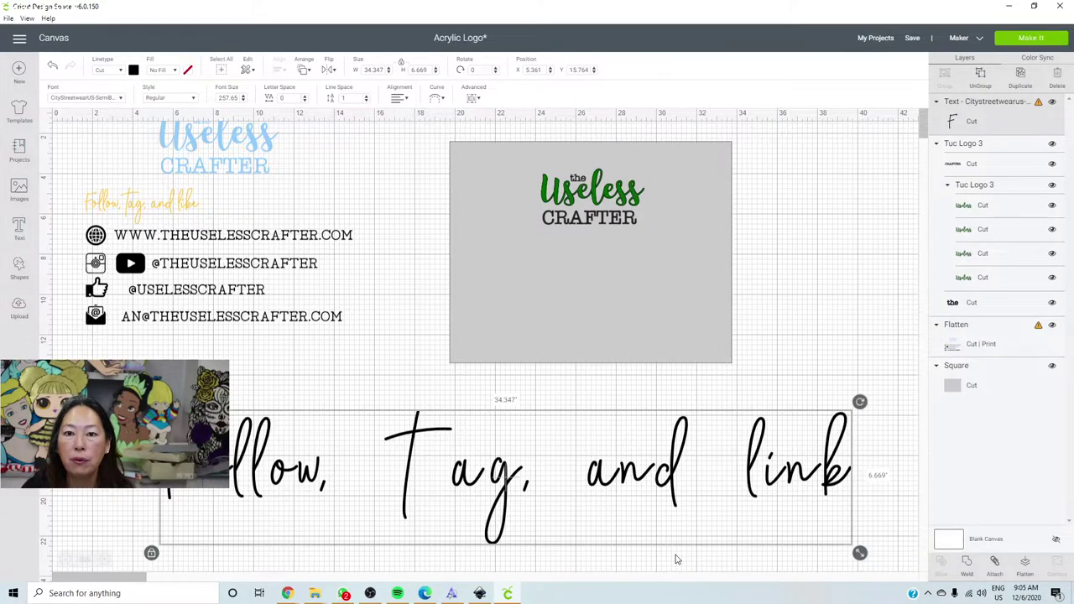
Step: Switch to Fontcloud in the browser and examine the details and glyphs of the CityStreetwearUS SemiBold font
mouse_move(482, 596)
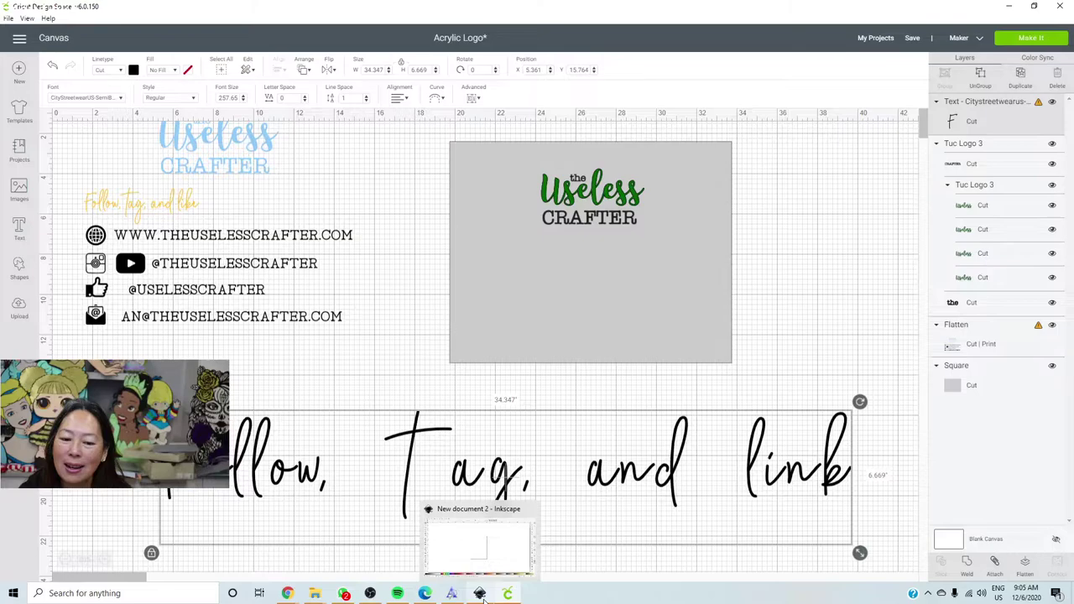
mouse_move(286, 594)
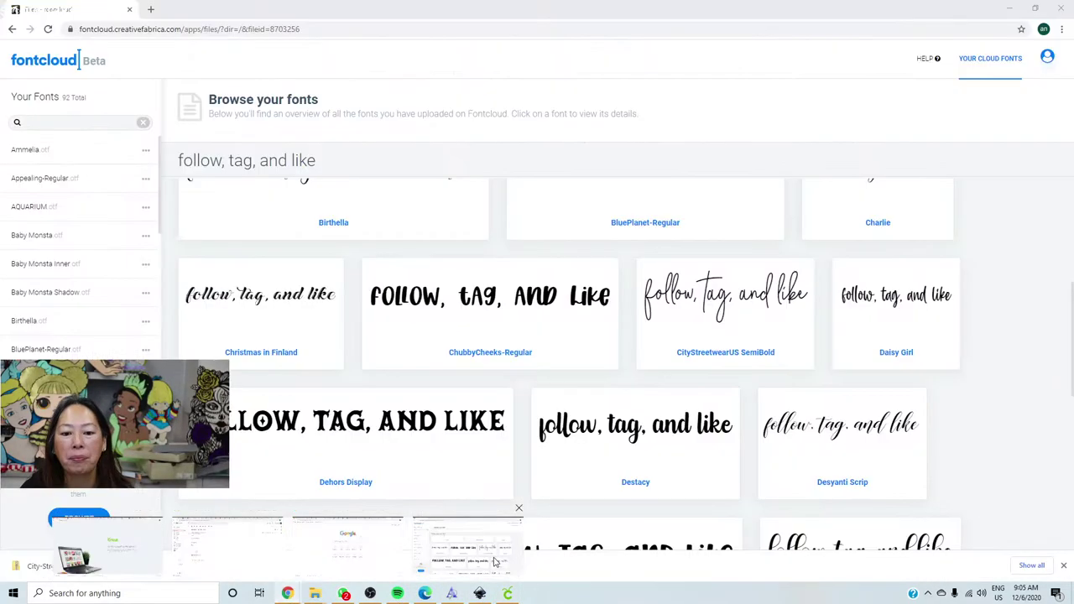
left_click(470, 541)
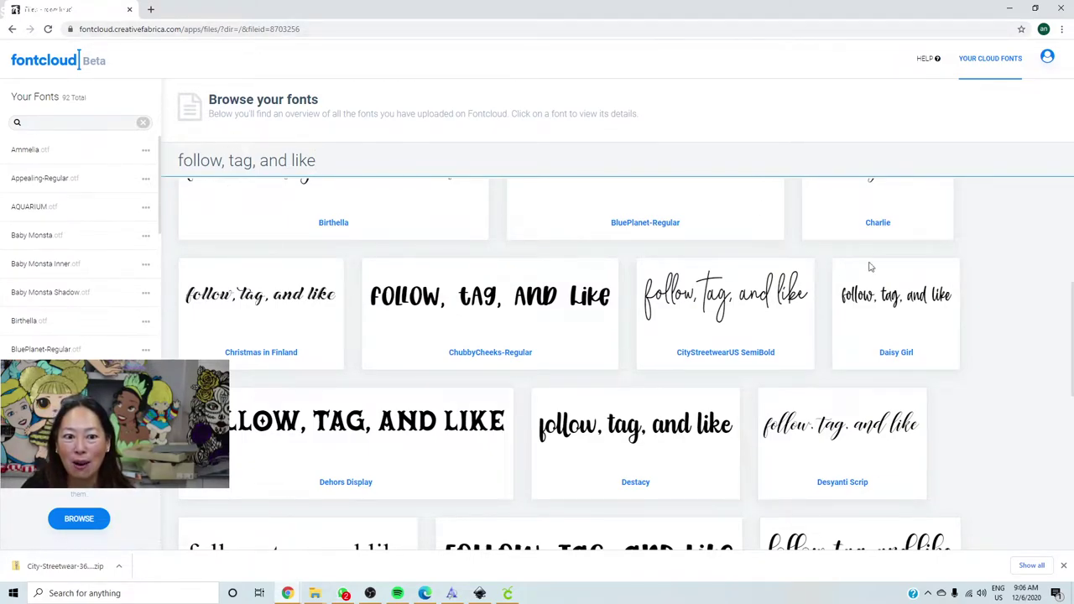
left_click(743, 302)
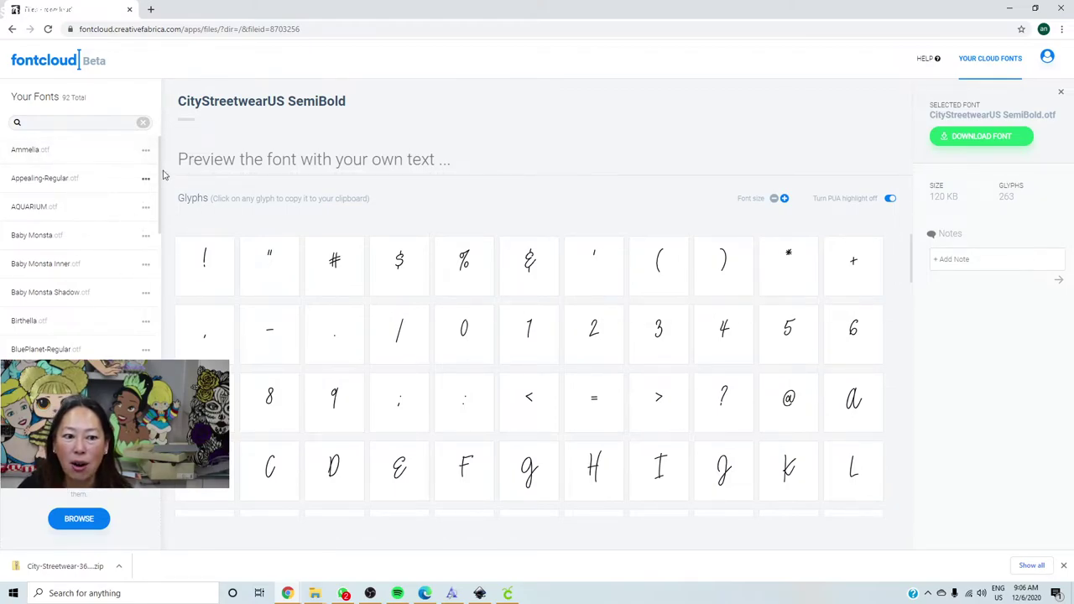
scroll(168, 252, "down", 1)
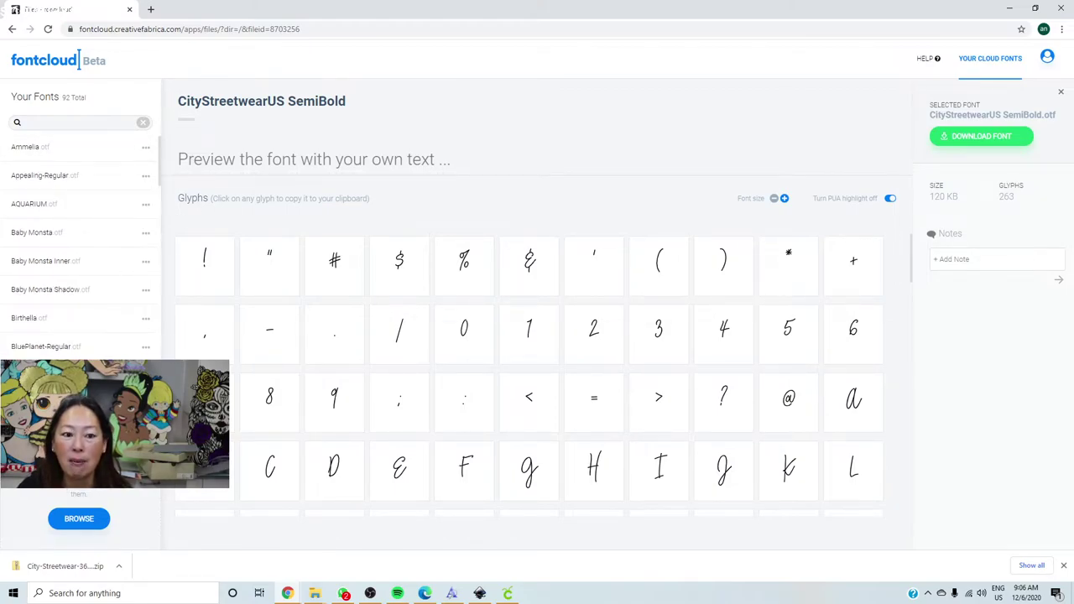
left_click_drag(161, 167, 153, 304)
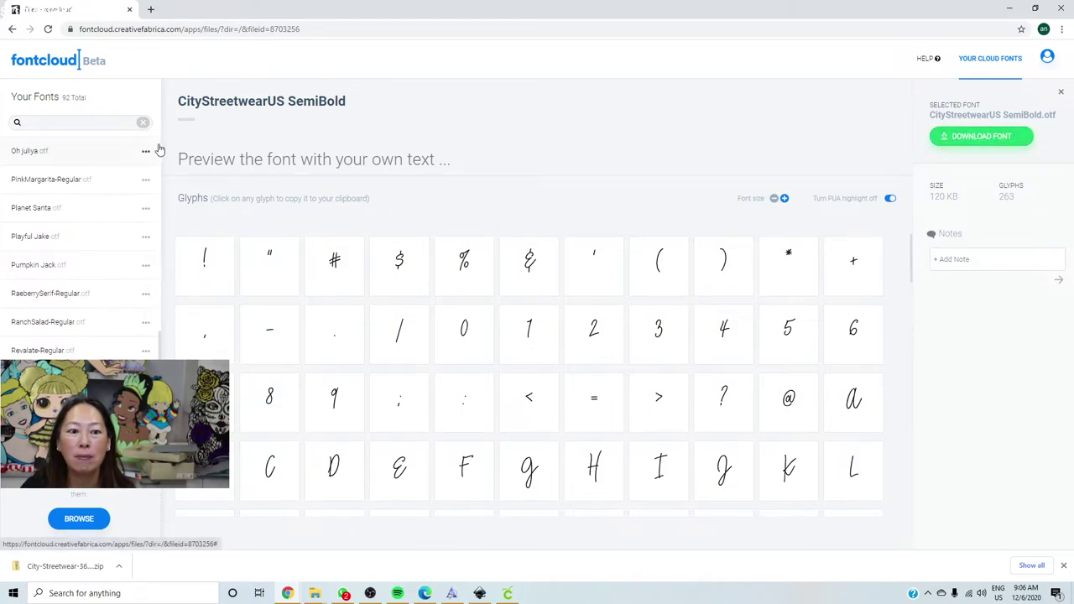
left_click(376, 162)
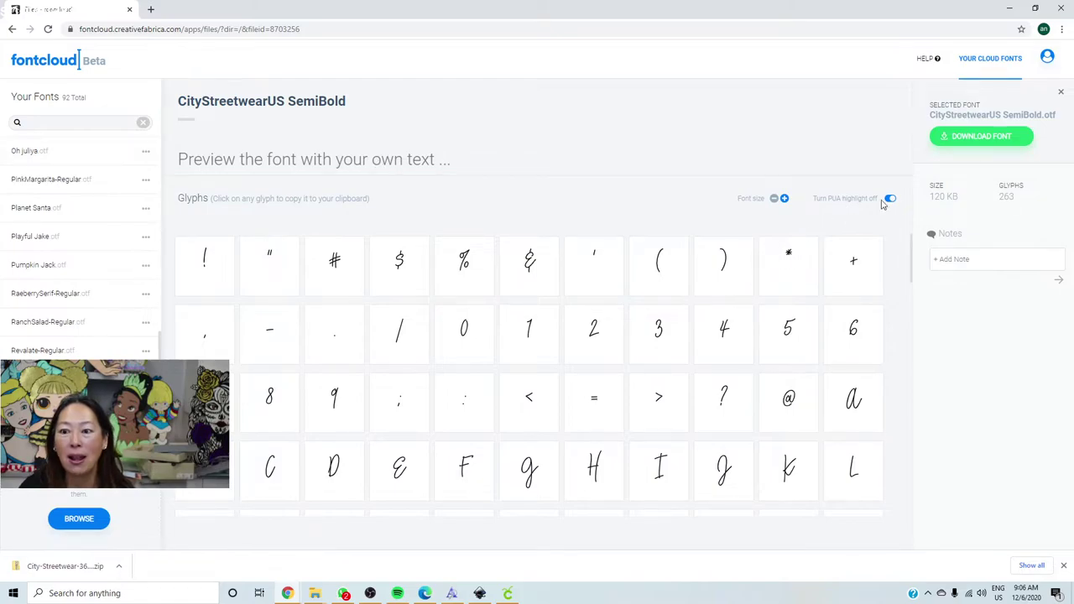
left_click(992, 140)
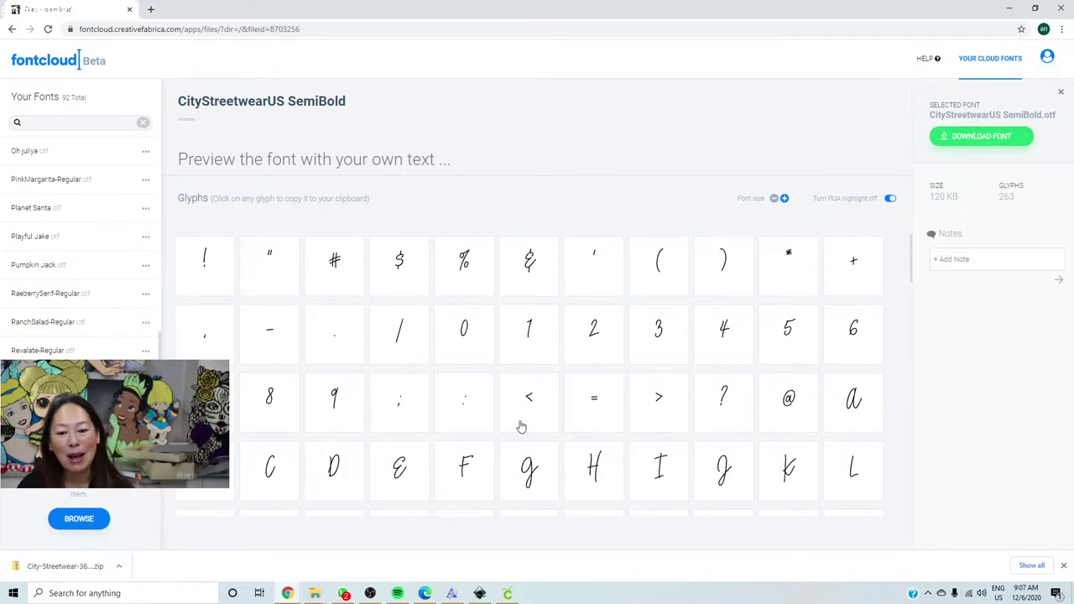
Step: Find and launch FontLab Pad, then load the recent font CityStreetwearUS SemiBold.otf into it
left_click(153, 593)
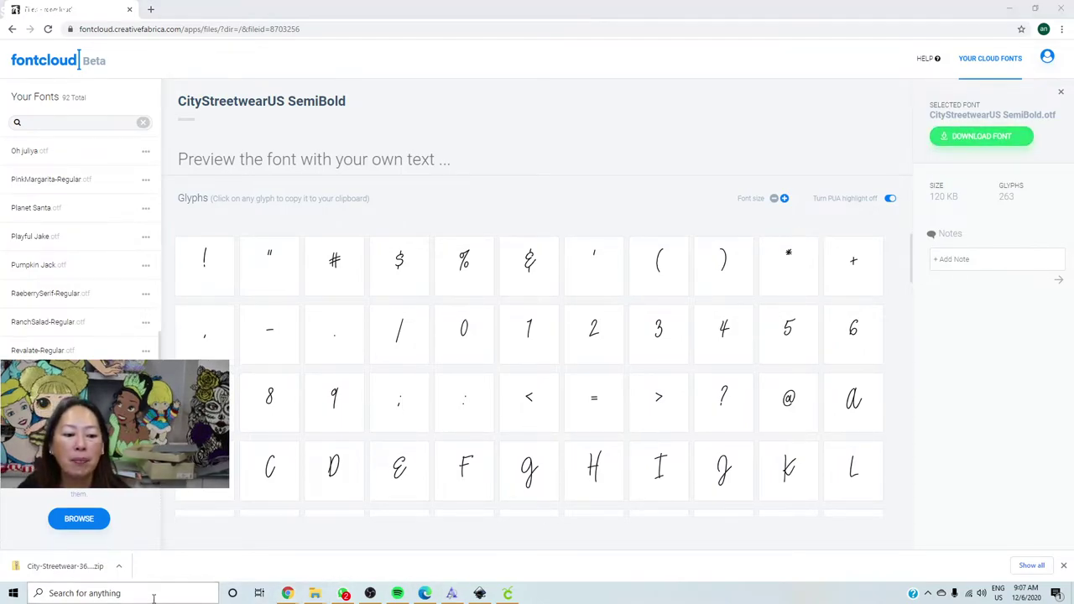
type("font")
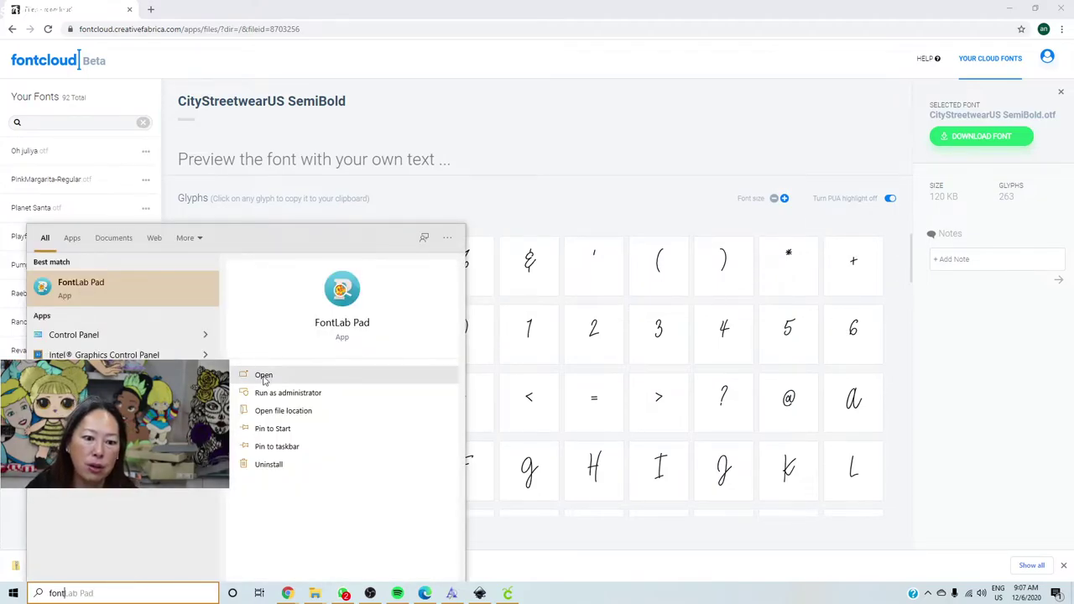
left_click(262, 376)
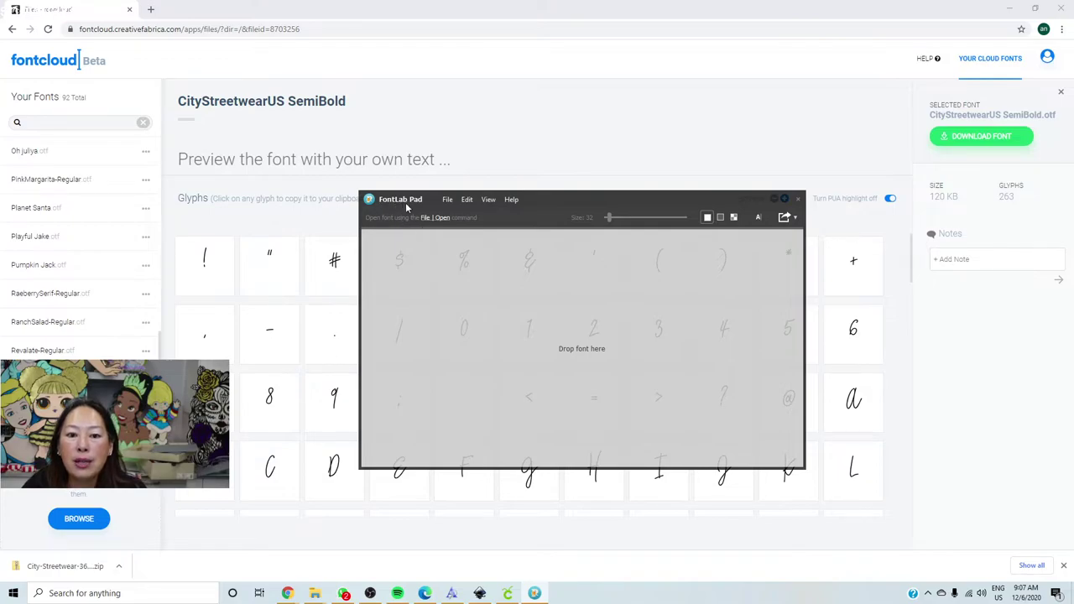
left_click_drag(549, 203, 509, 159)
left_click(405, 155)
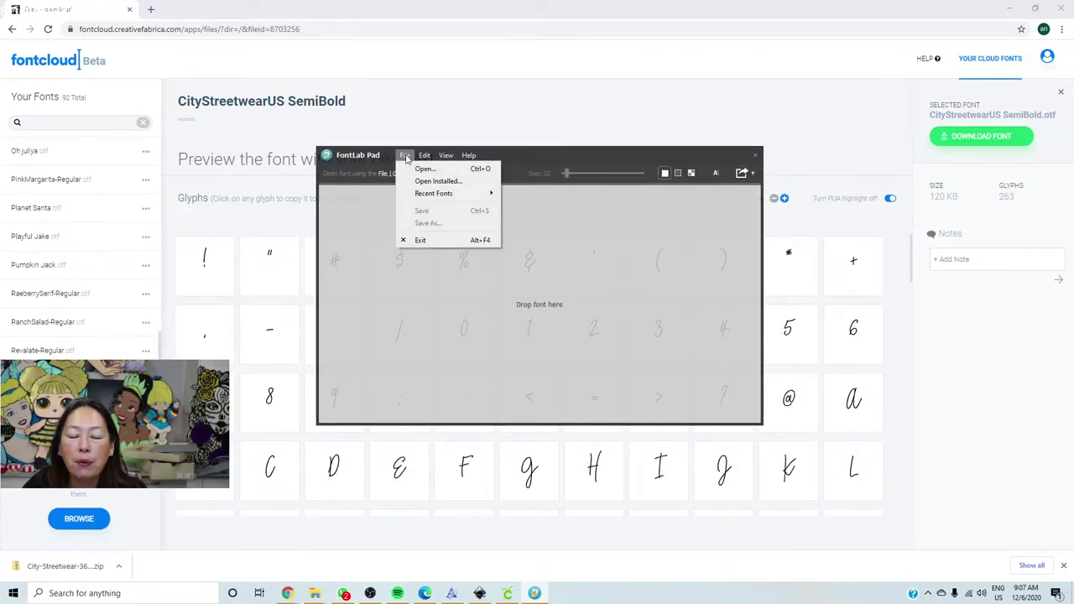
mouse_move(413, 195)
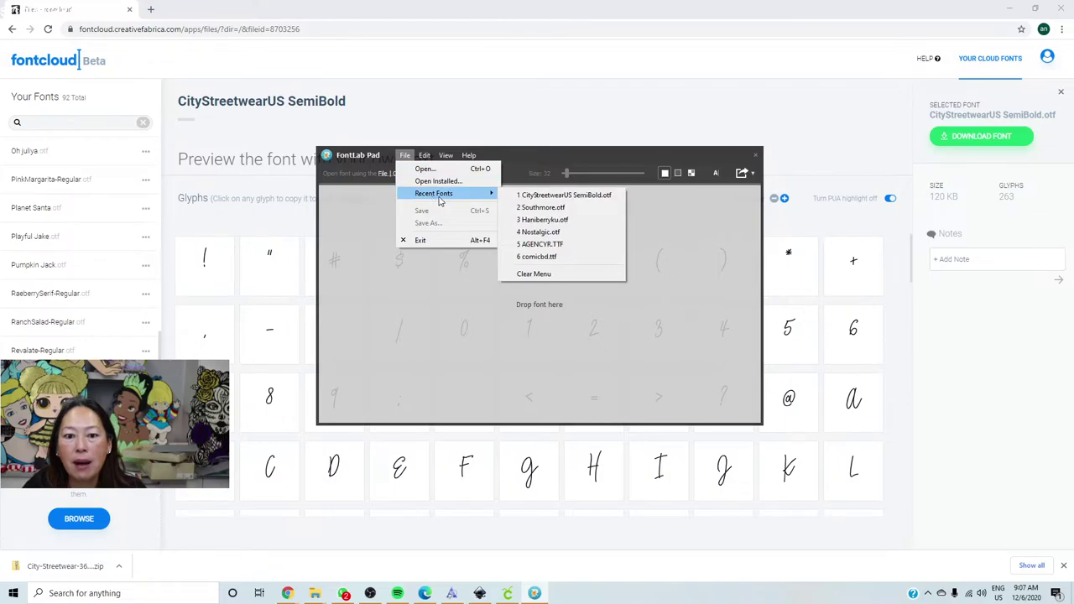
left_click(546, 199)
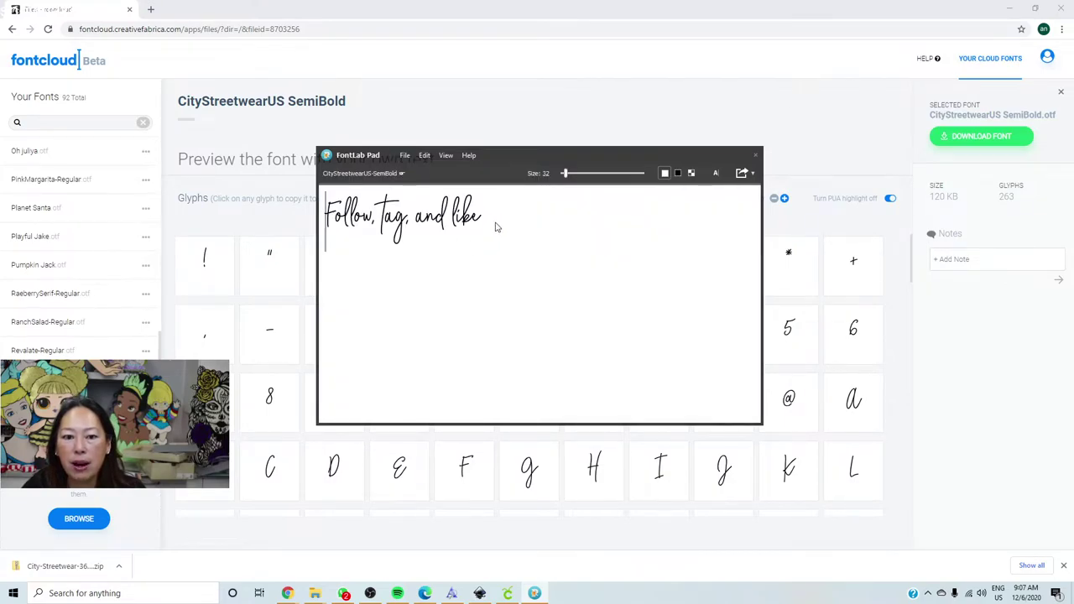
Step: Replace the existing FontLab Pad sample text with "Follow, tag, and like"
left_click_drag(503, 223, 313, 212)
type("Fo")
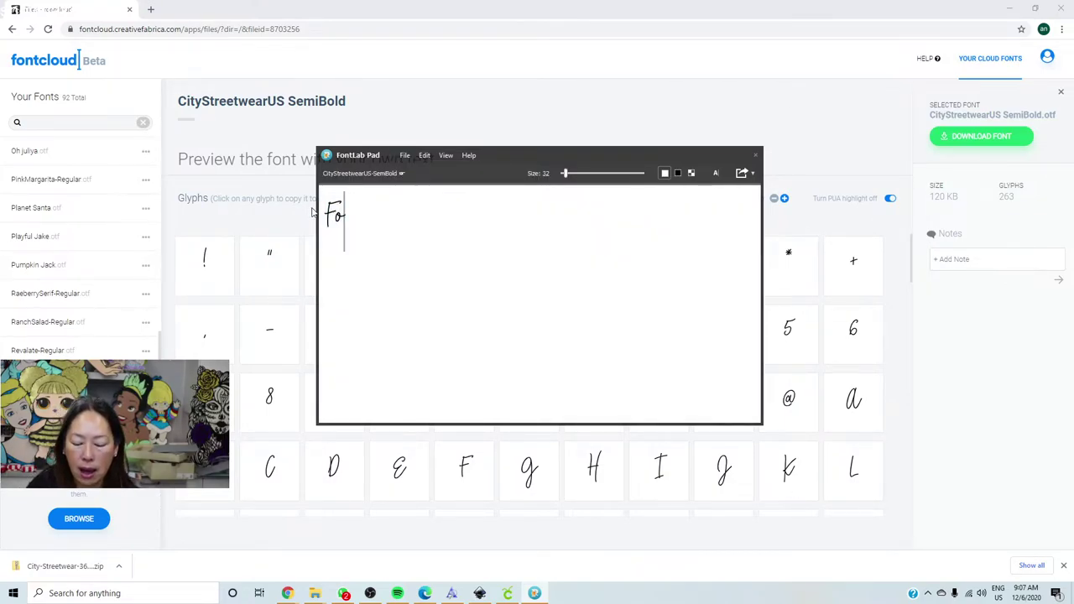
type("llow, T")
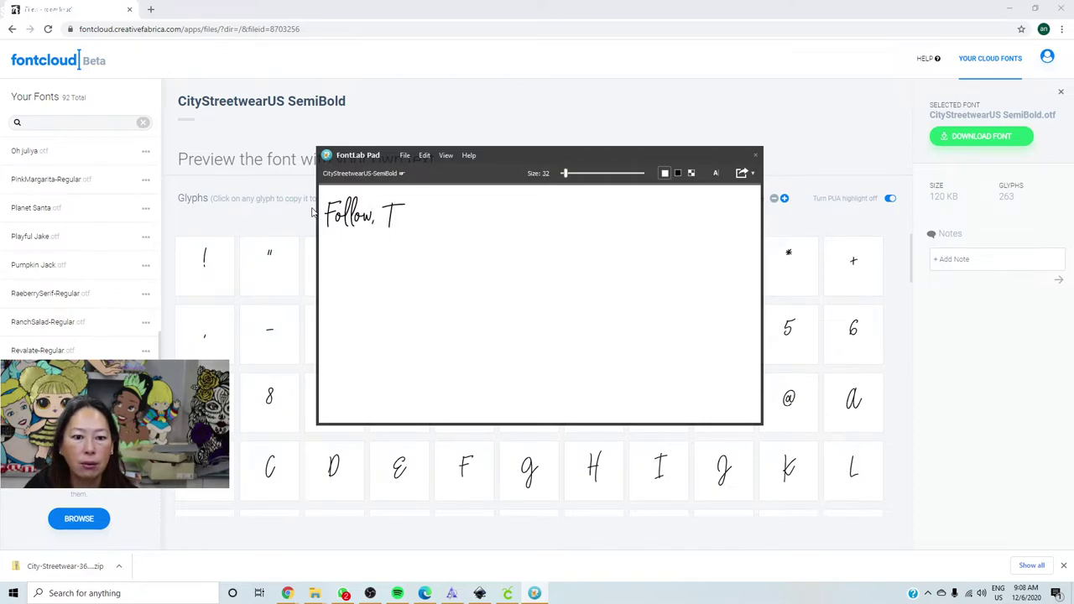
key("BackSpace")
type("tag, and link")
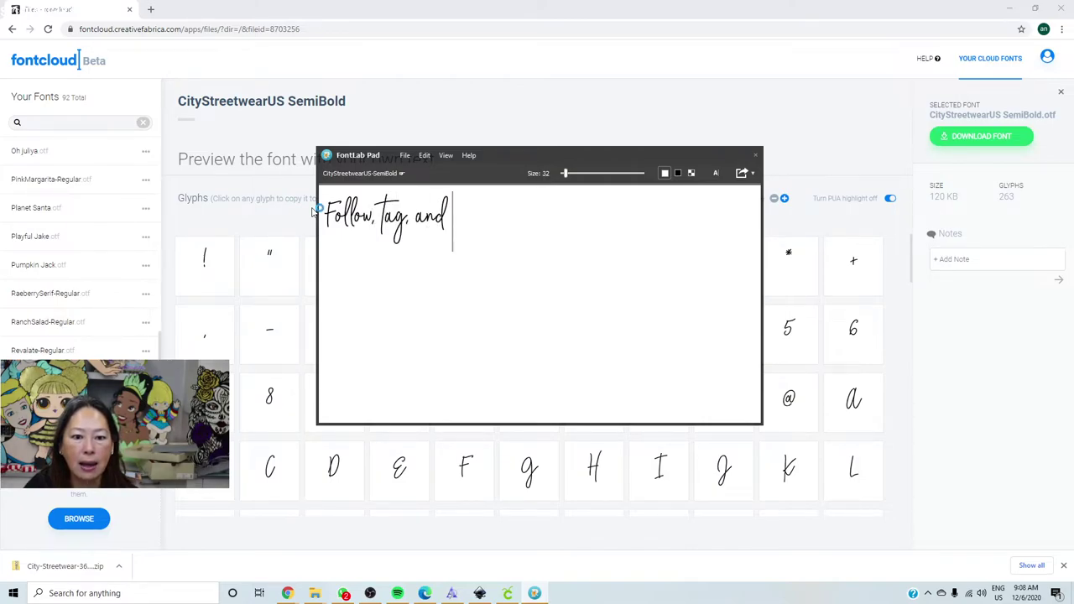
key("BackSpace")
key("BackSpace")
type("ke")
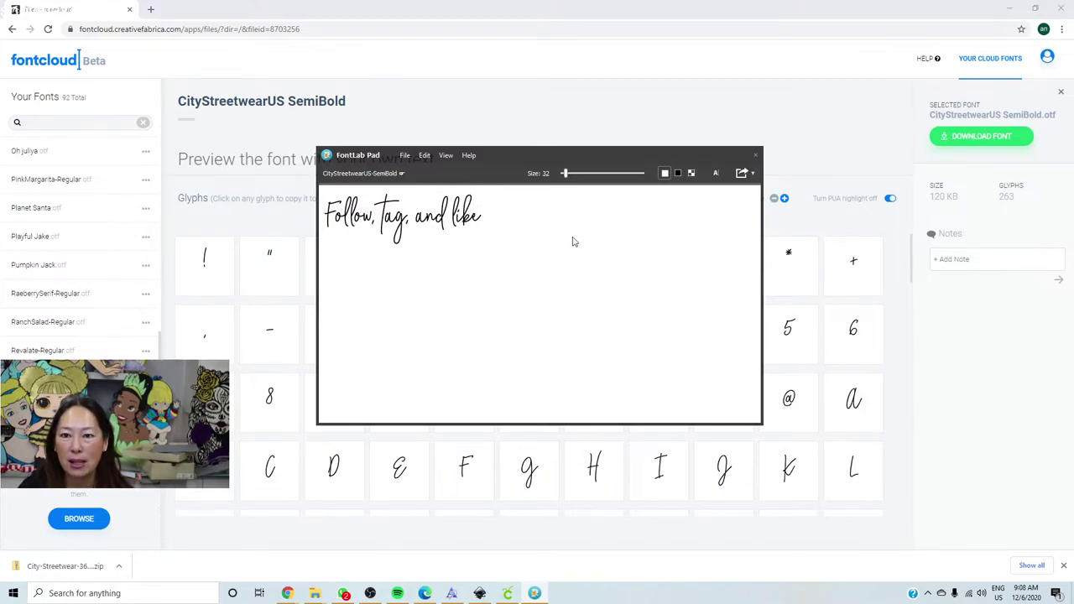
Step: Add two more sample lines below the phrase: a first name, followed by "The Useless Crafter"
key("Return")
type("Charlotte")
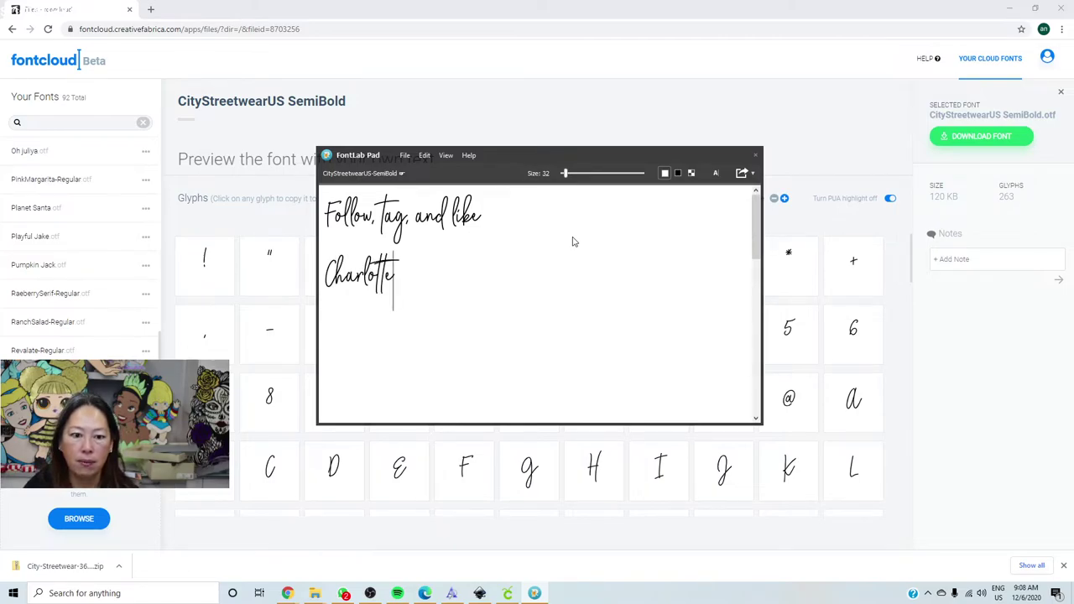
key("Return")
type("The ")
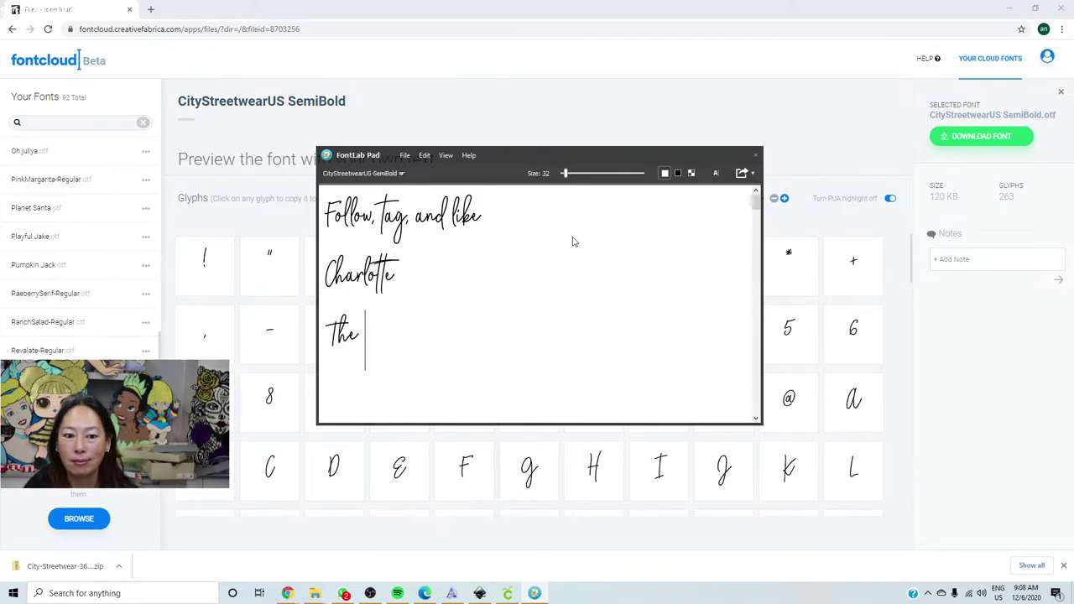
type("useless")
key("BackSpace")
key("BackSpace")
key("BackSpace")
key("BackSpace")
key("BackSpace")
key("BackSpace")
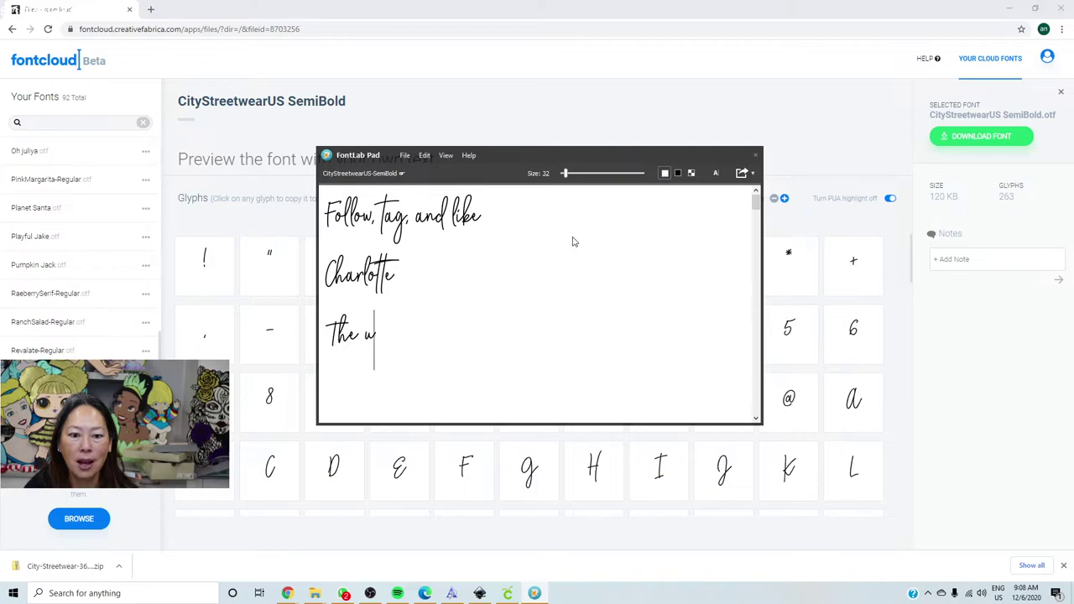
key("BackSpace")
type("Useless")
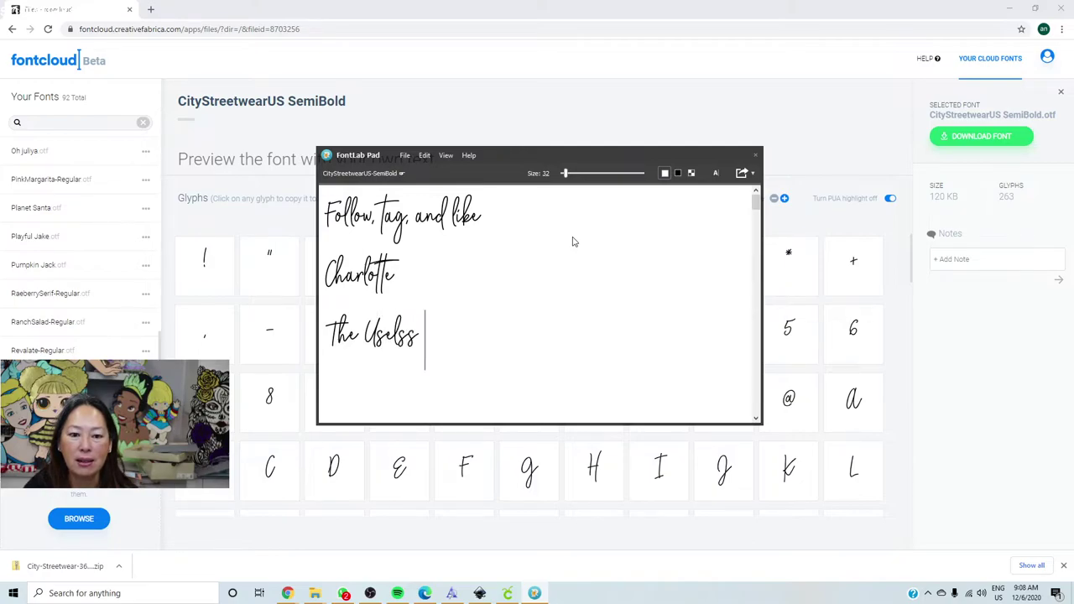
key("BackSpace")
key("BackSpace")
type("ess Crafter")
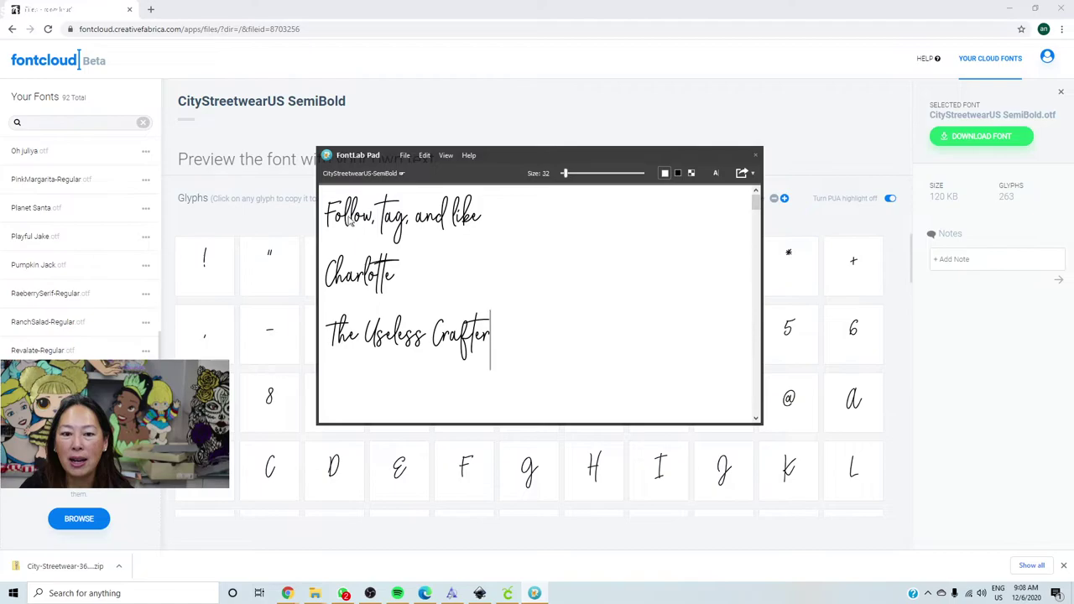
Step: Switch to Cricut Design Space, delete the large "Follow, tag, and link" text object and open the image upload page
left_click(404, 160)
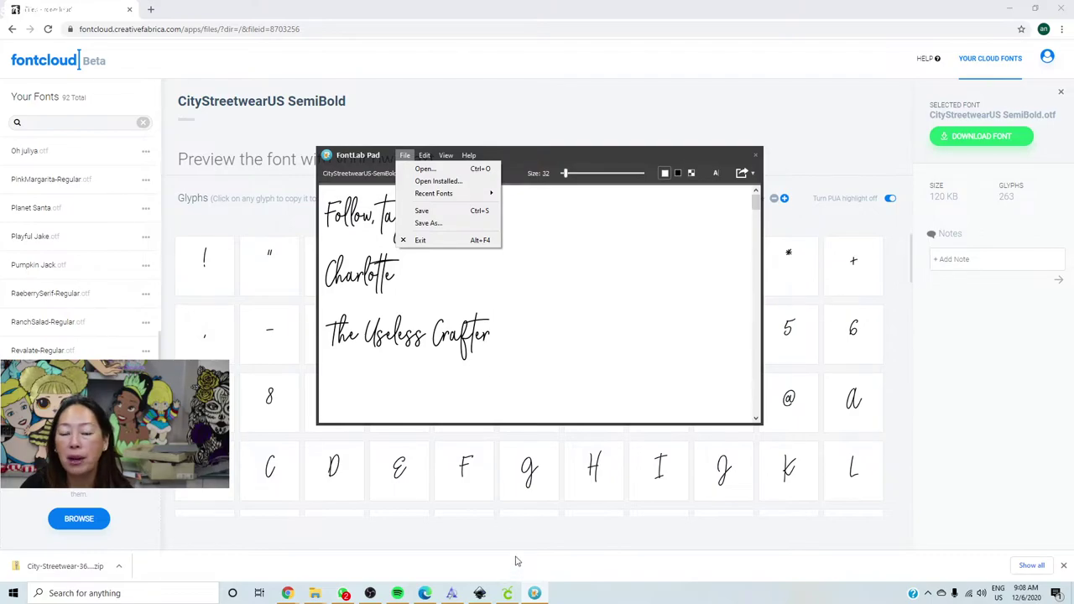
left_click(510, 593)
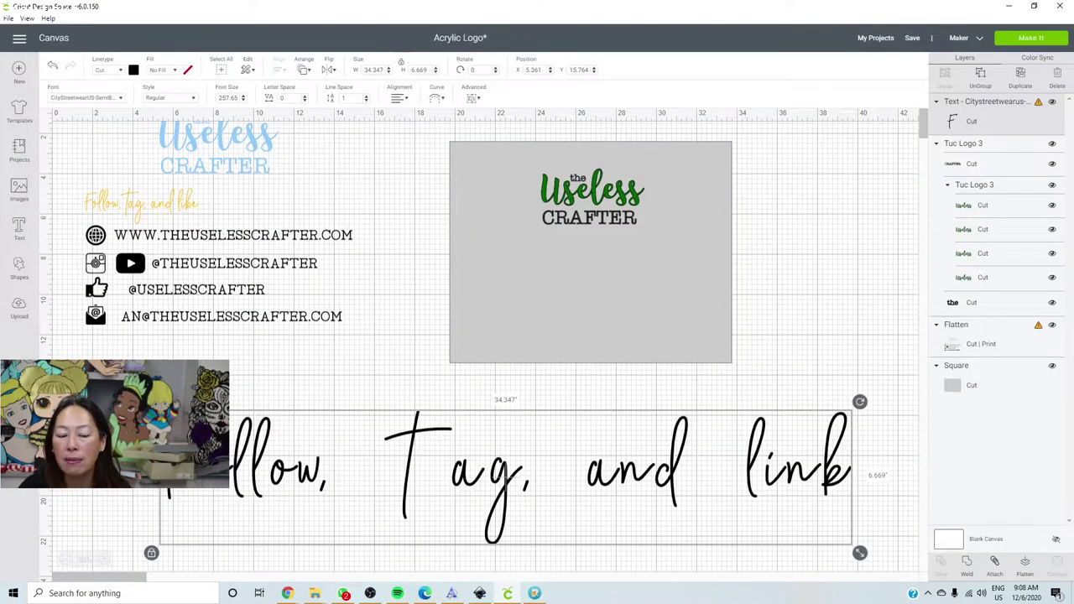
left_click_drag(260, 491, 268, 390)
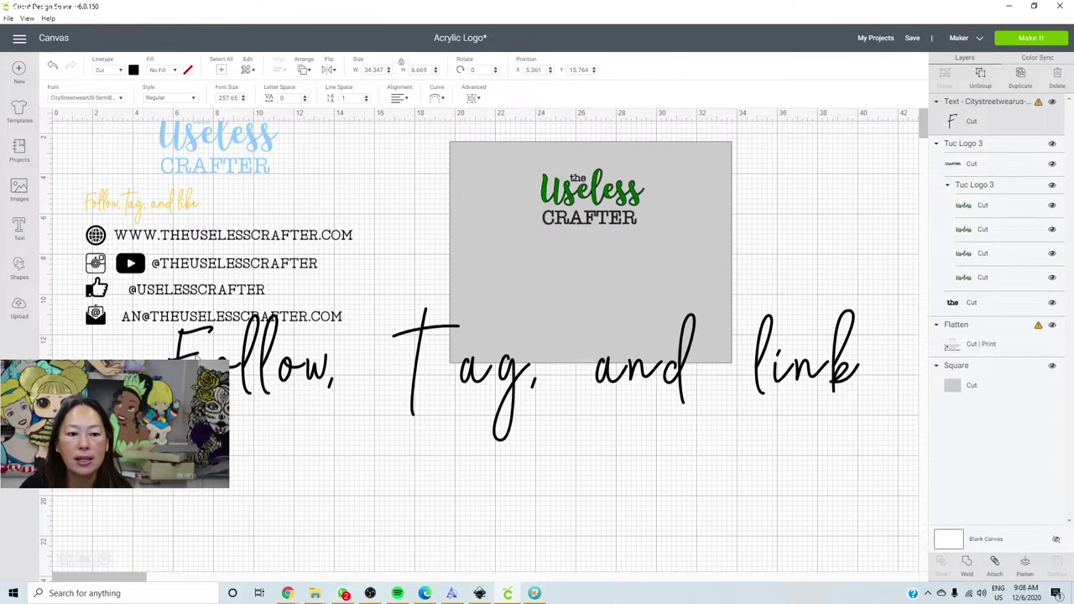
left_click(243, 378)
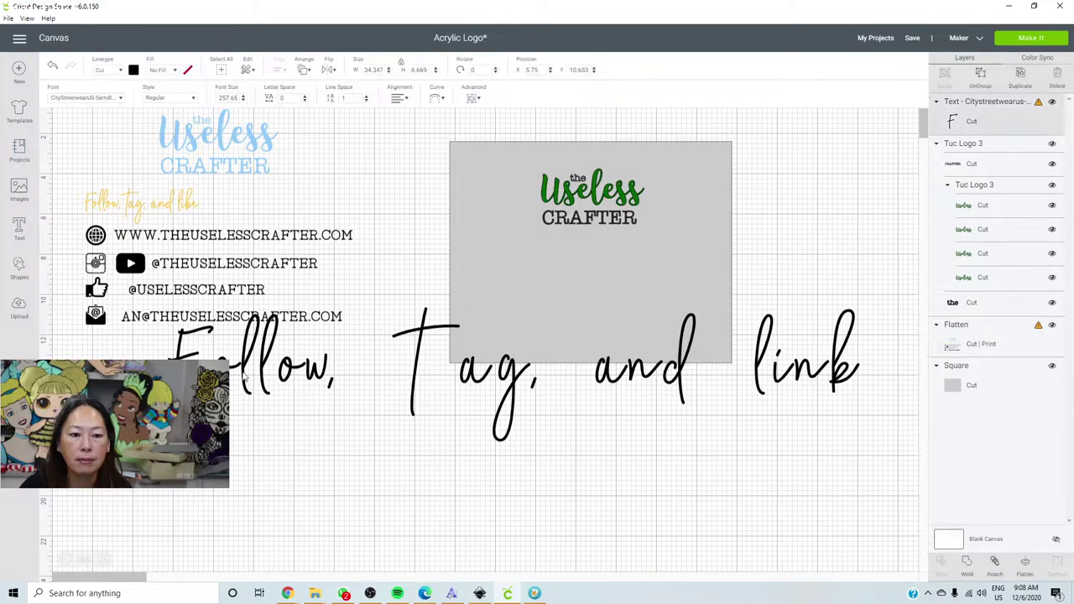
left_click(158, 300)
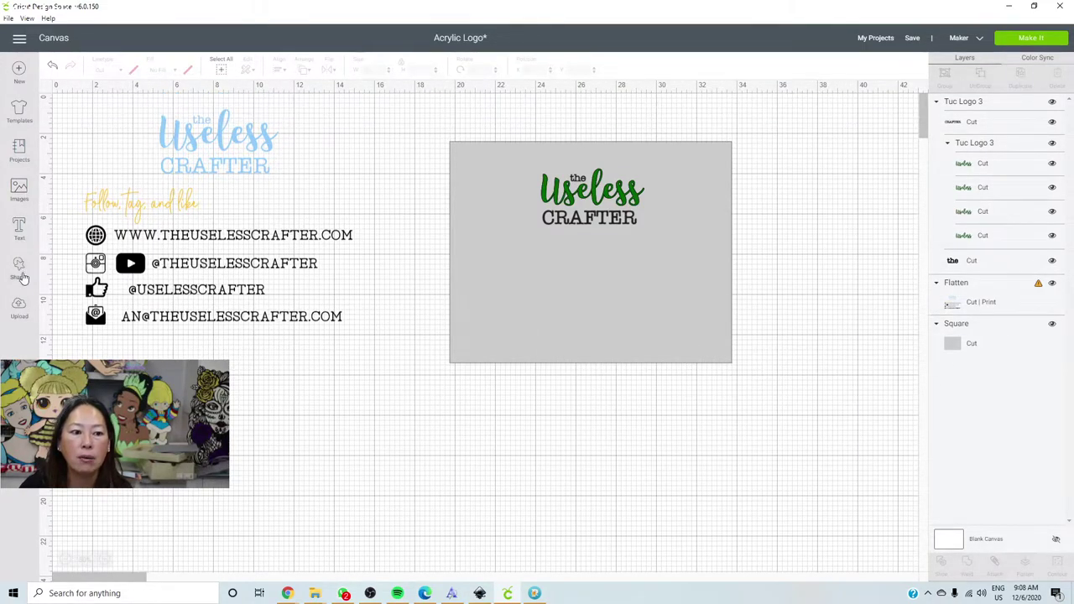
left_click(19, 306)
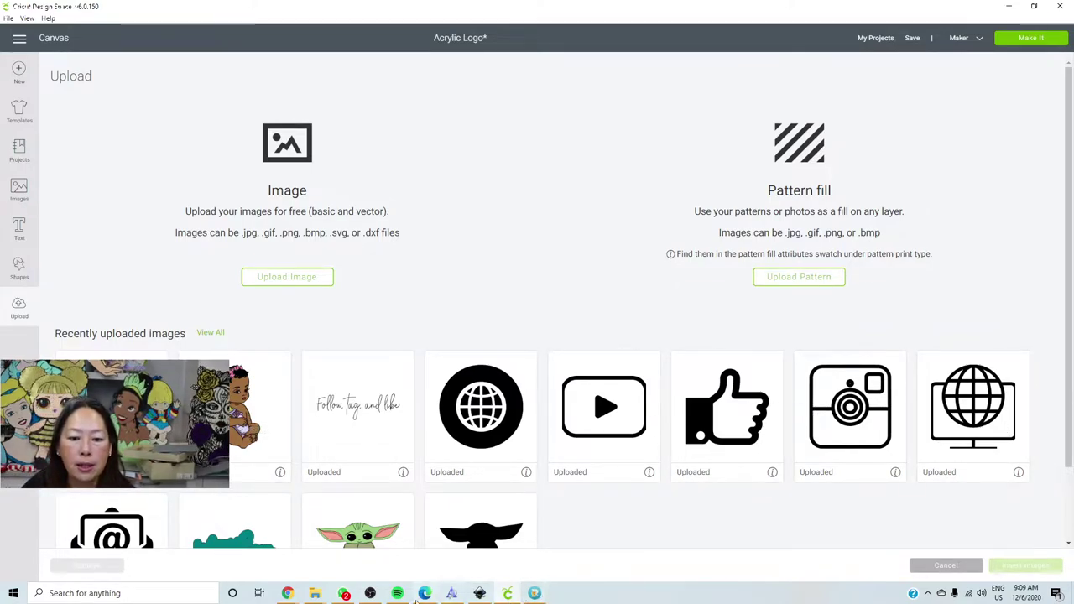
Step: Switch to Chrome, search for "thenounproject" in a new tab, and open the Noun Project website at its icon search
left_click(288, 594)
left_click(440, 555)
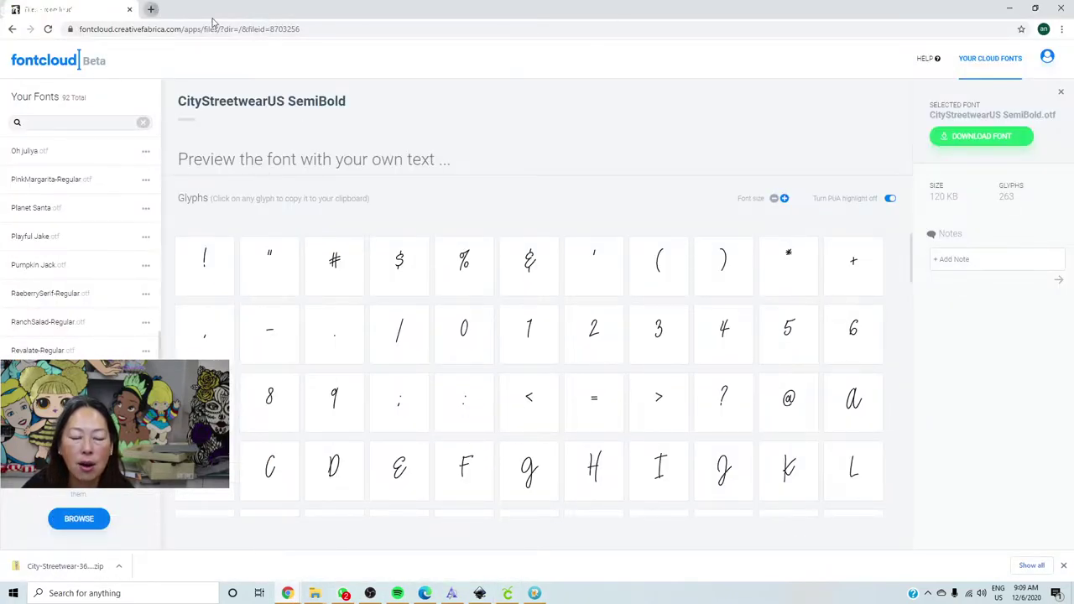
left_click(150, 9)
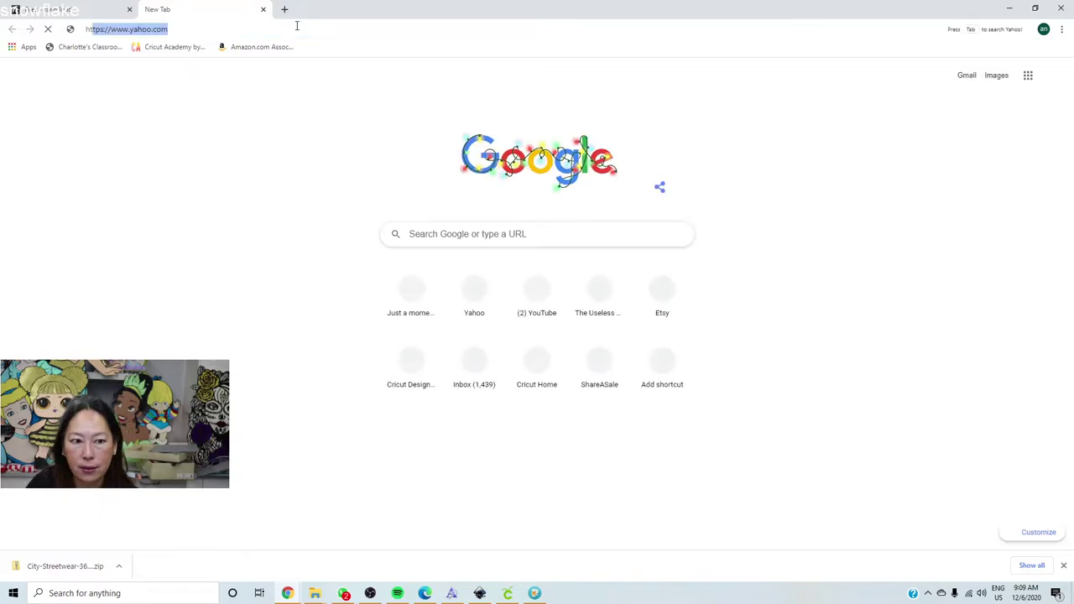
type("ht")
key("BackSpace")
key("BackSpace")
type("thenounproject")
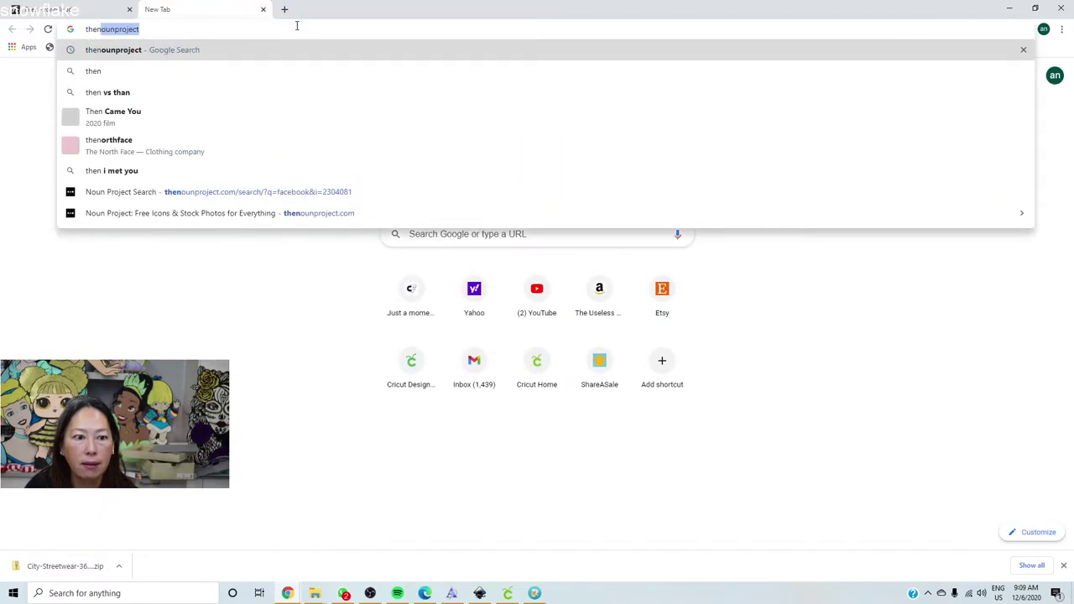
key("Return")
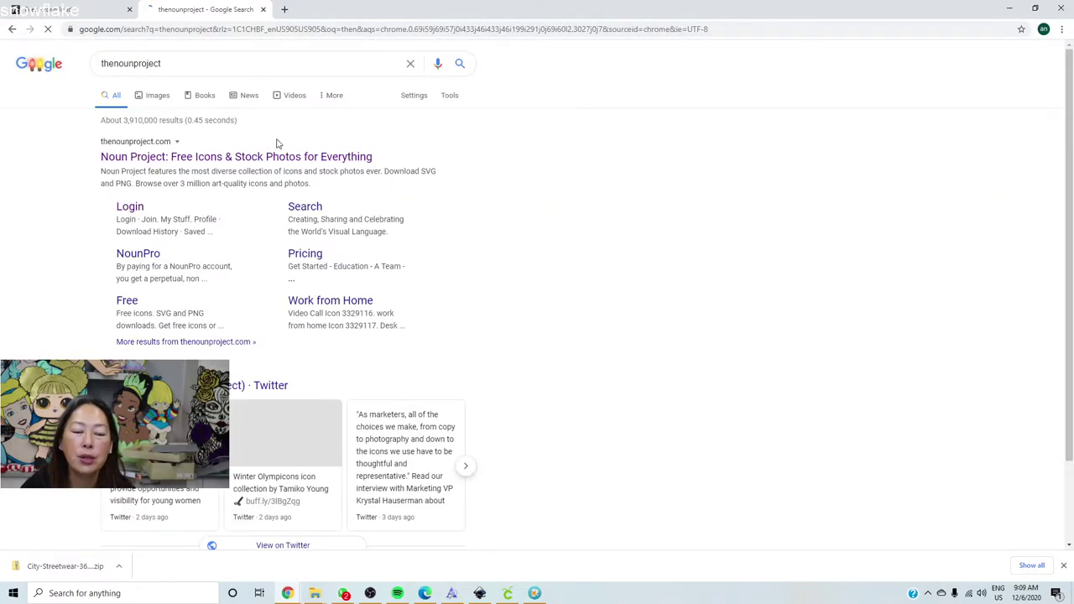
left_click(188, 161)
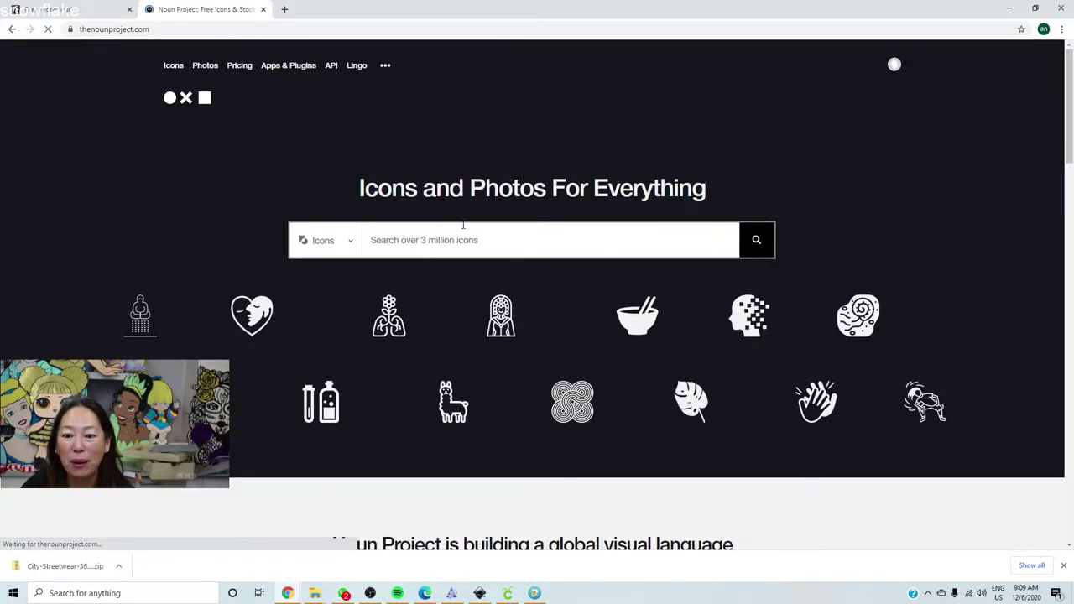
left_click(579, 240)
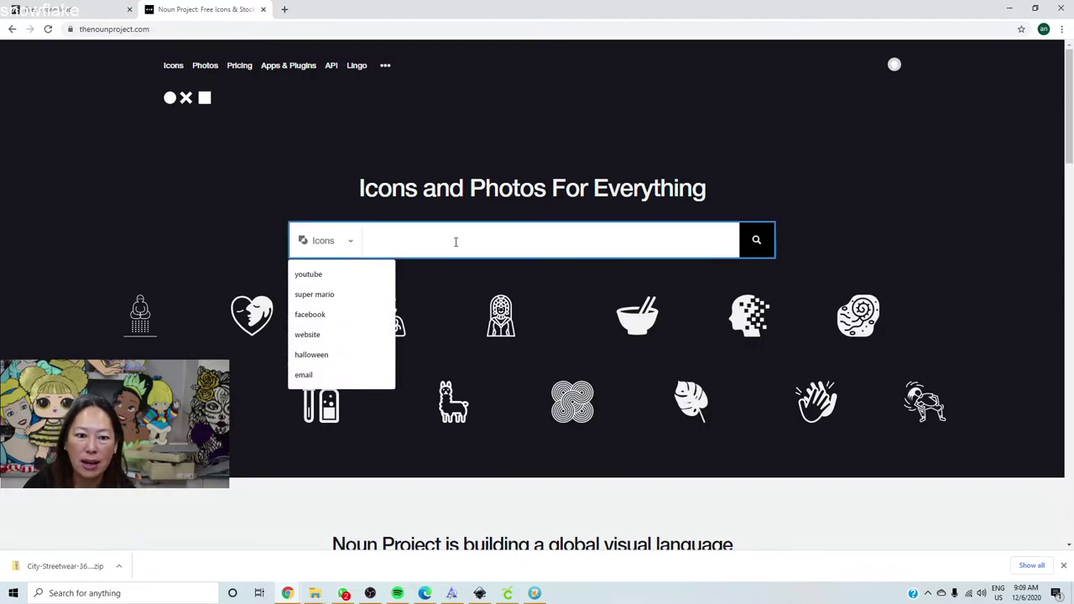
Step: Search the icons for "facebook" and download the hand-drawn, spotted Facebook square as a Basic Download SVG
type("facebook")
key("Return")
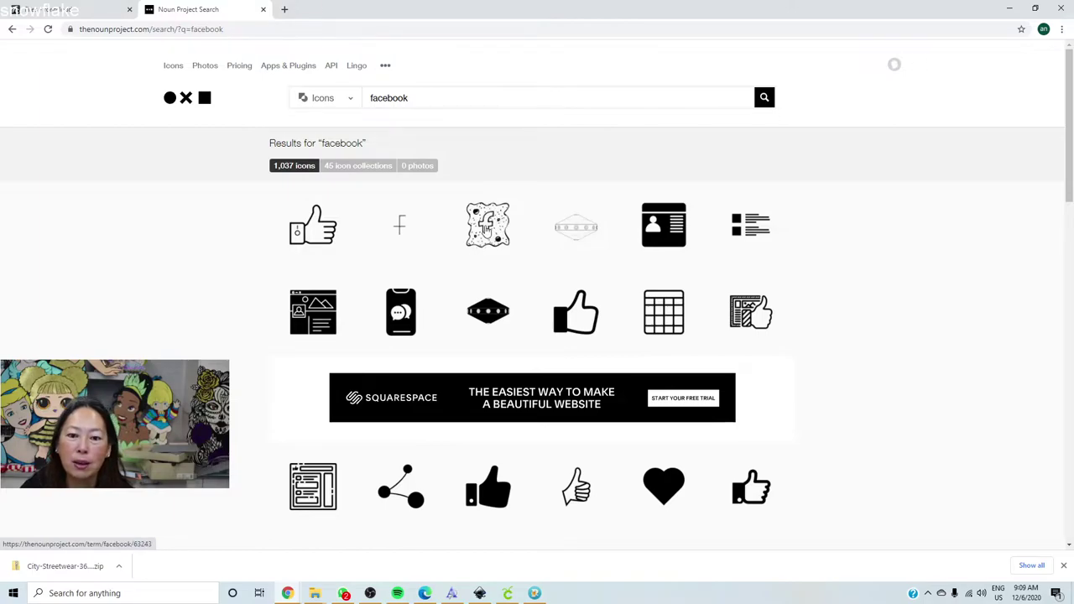
left_click(488, 231)
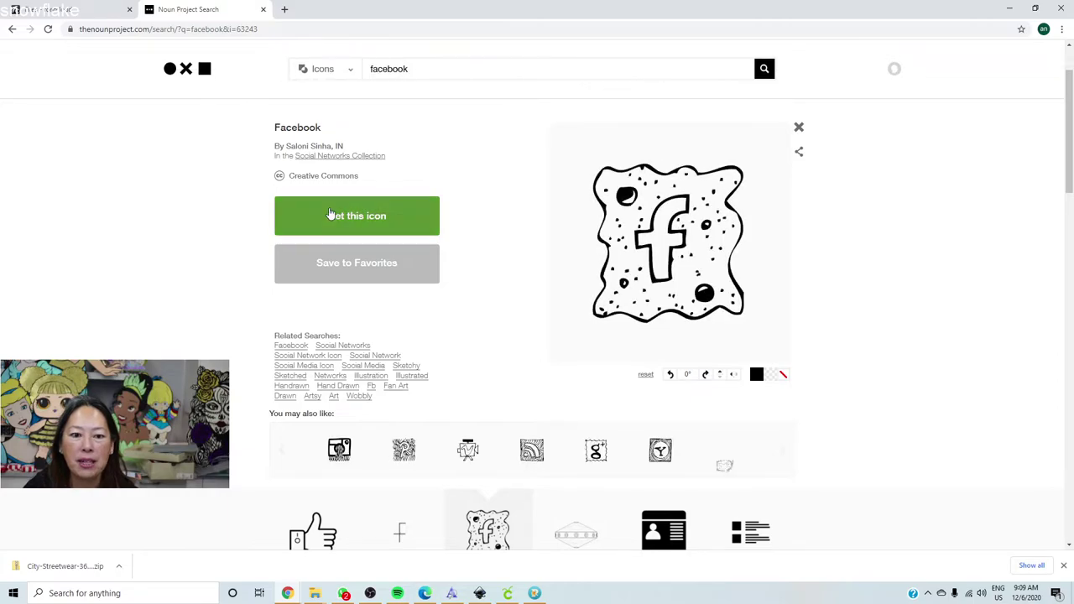
left_click(329, 215)
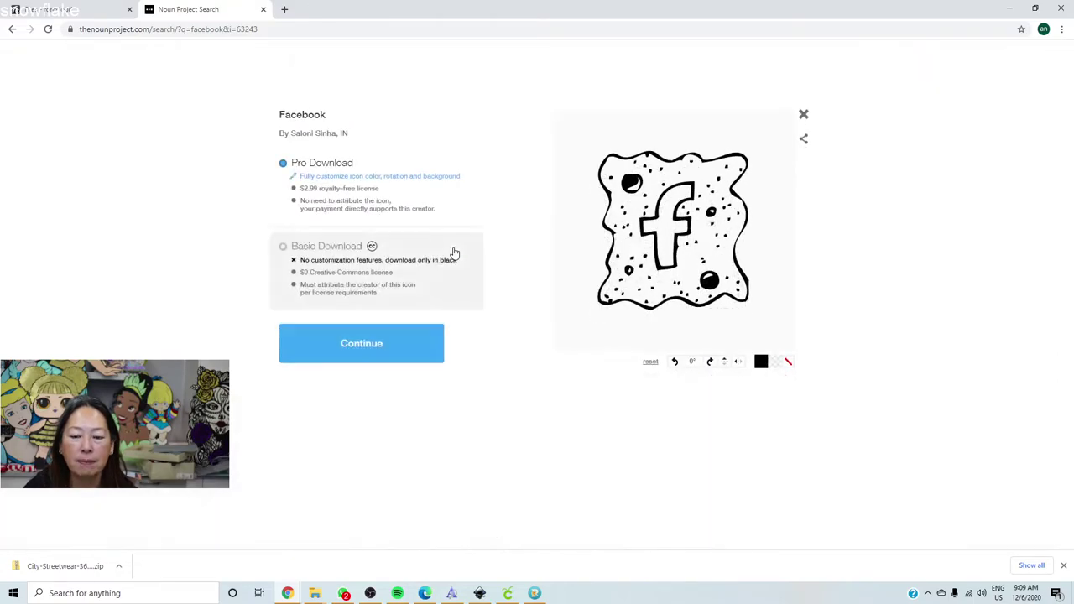
left_click(283, 247)
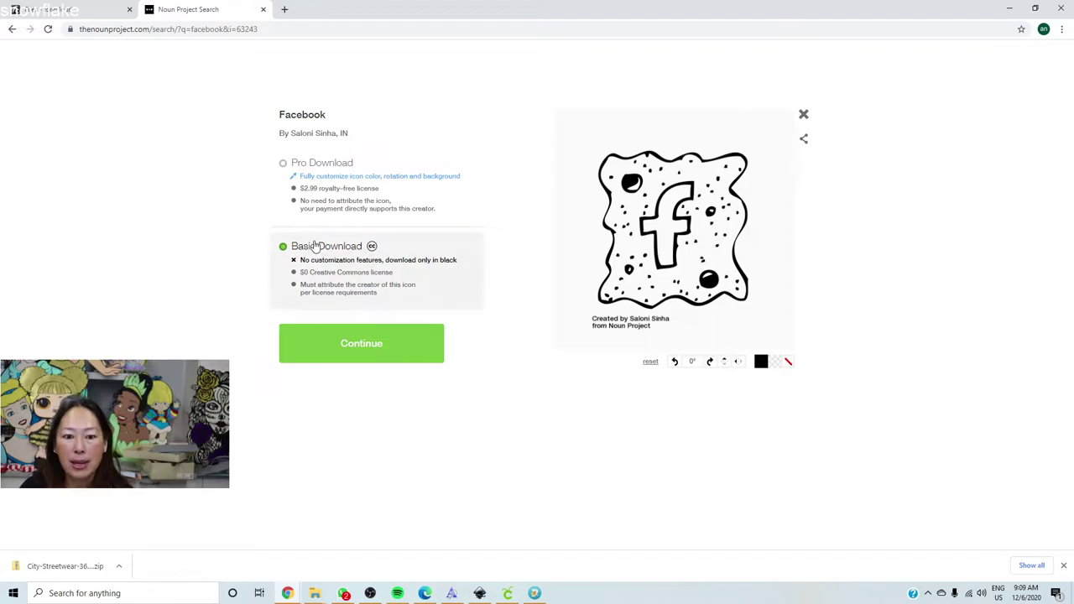
left_click(372, 349)
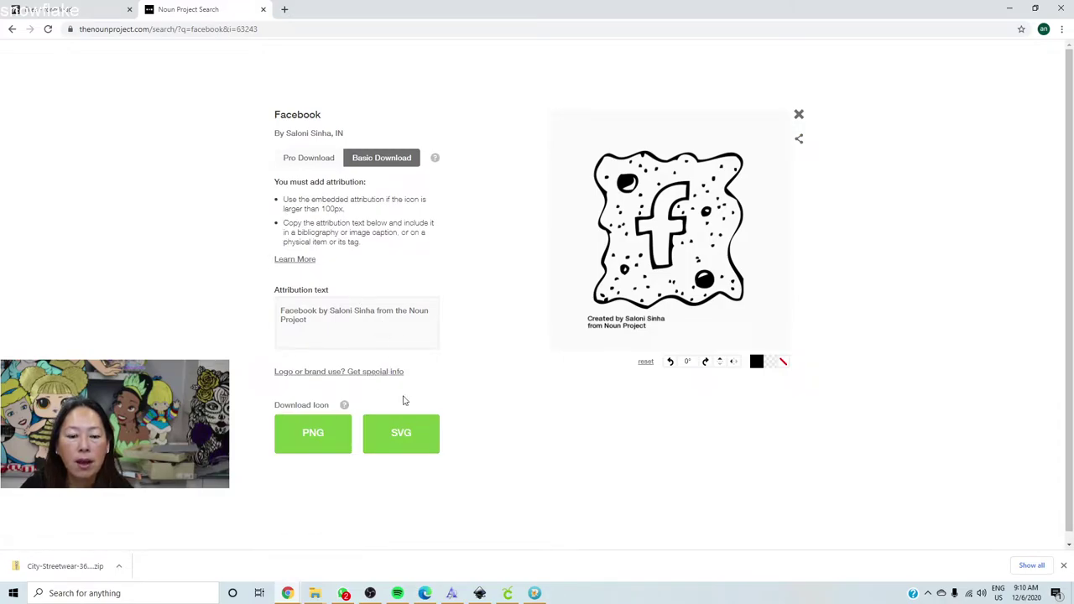
left_click(403, 436)
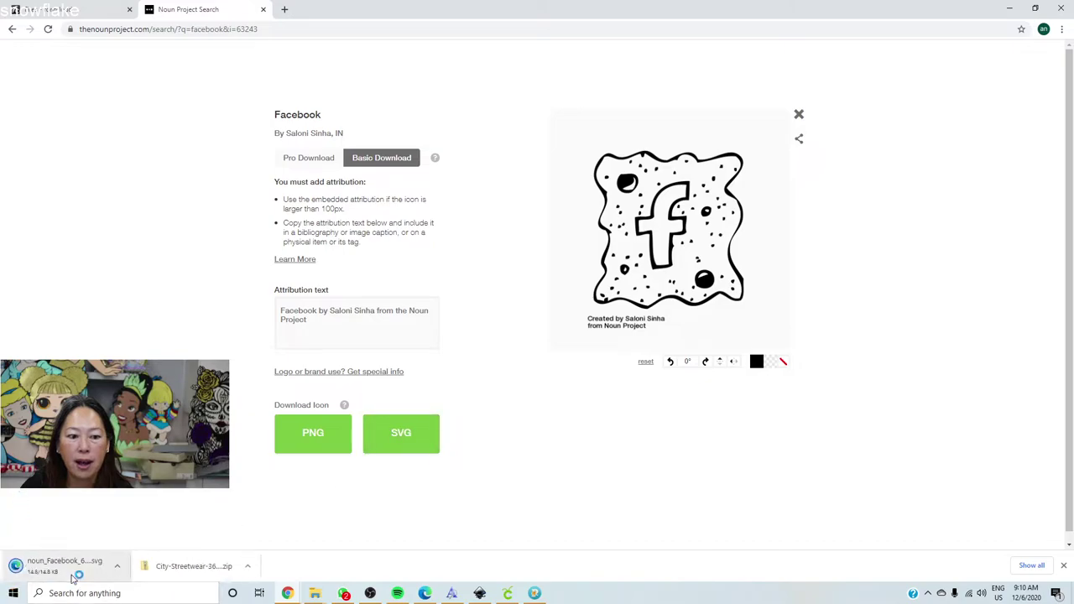
Step: Switch to Cricut Design Space and upload noun_Facebook_63243 from Downloads, importing it despite the unsupported text elements and saving it
left_click(506, 594)
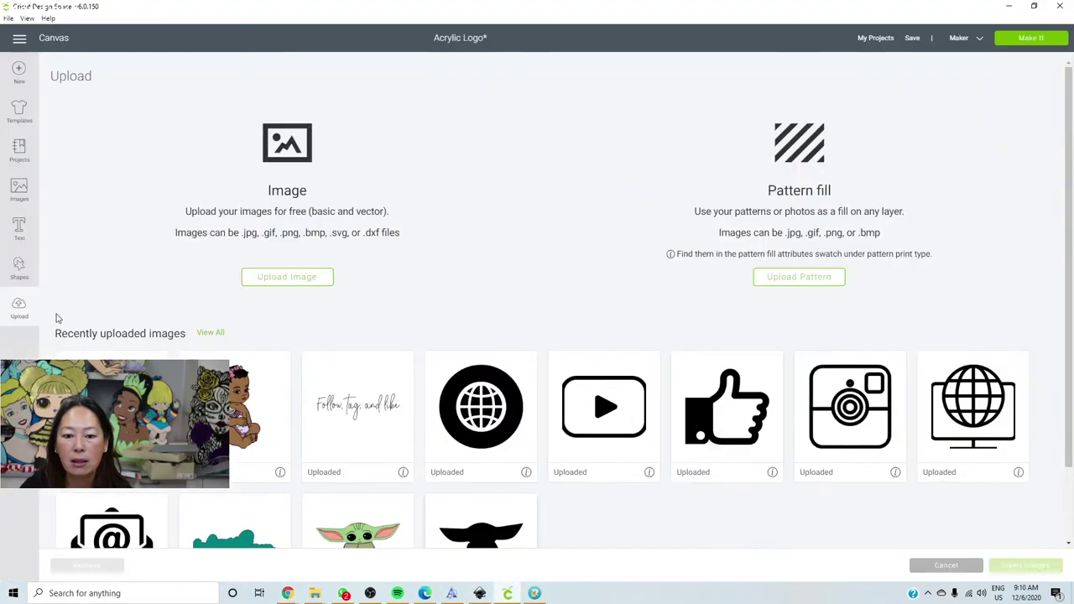
left_click(302, 283)
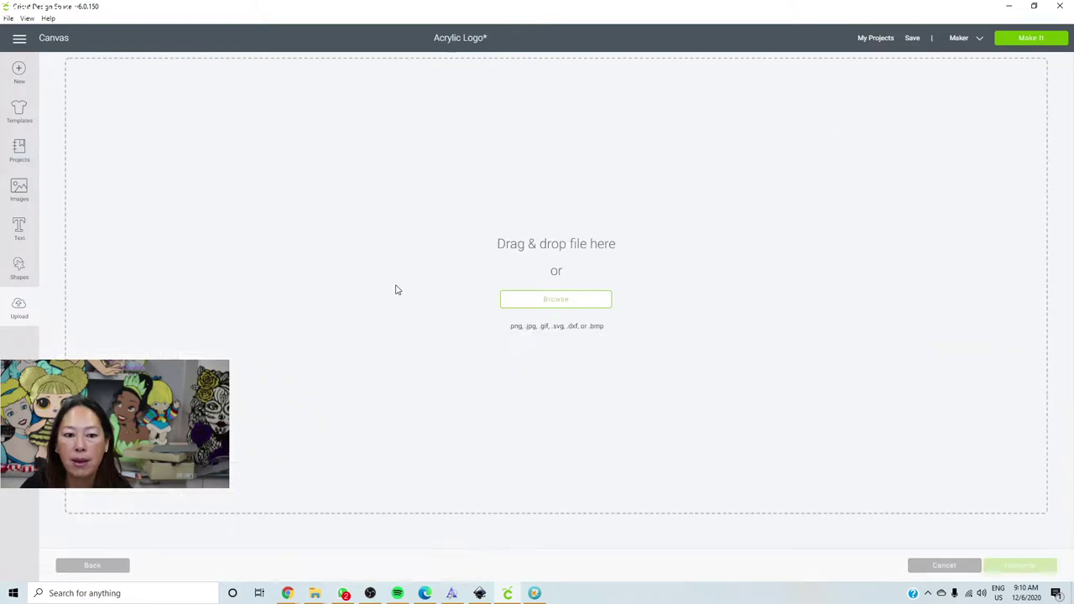
left_click(528, 306)
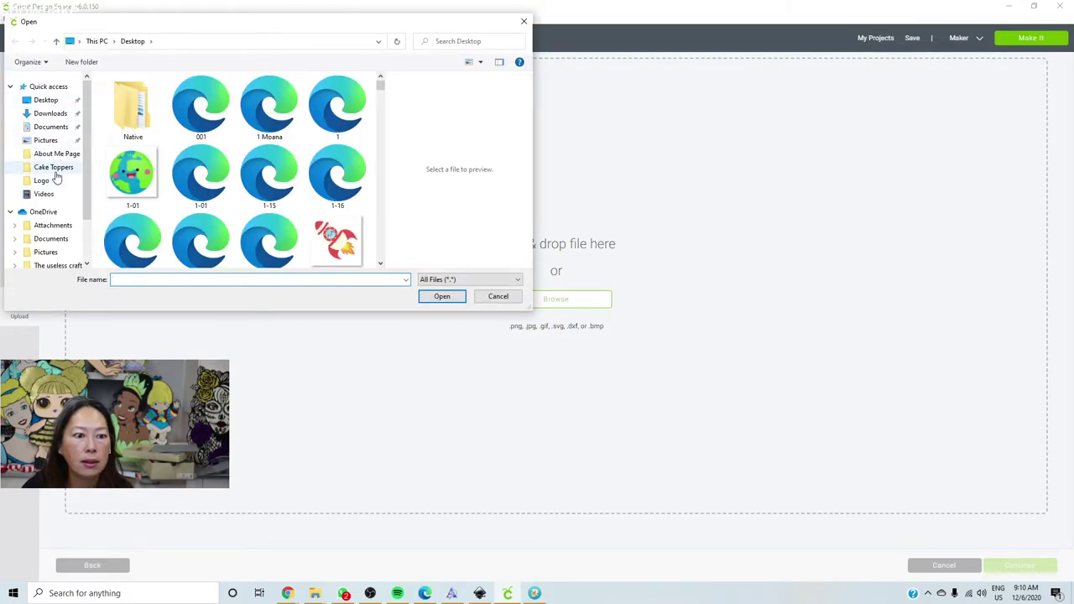
left_click(52, 114)
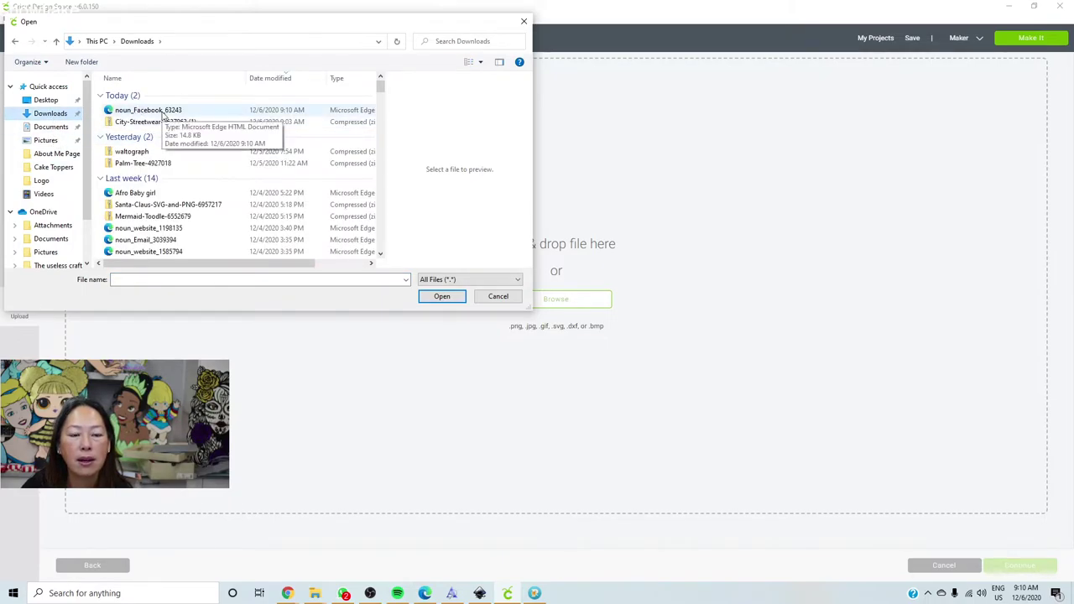
double_click(163, 115)
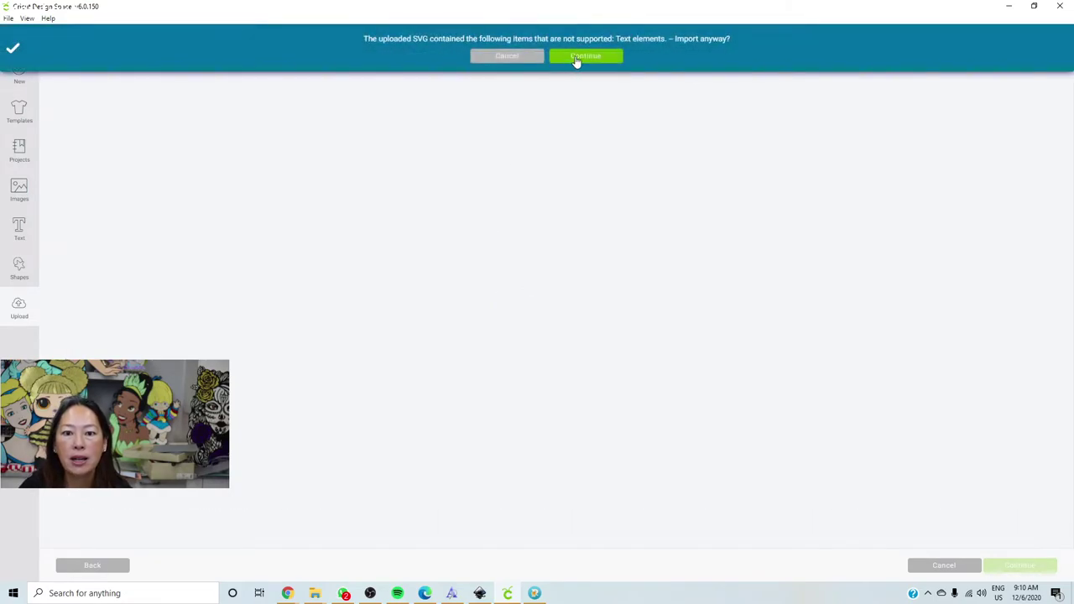
left_click(577, 57)
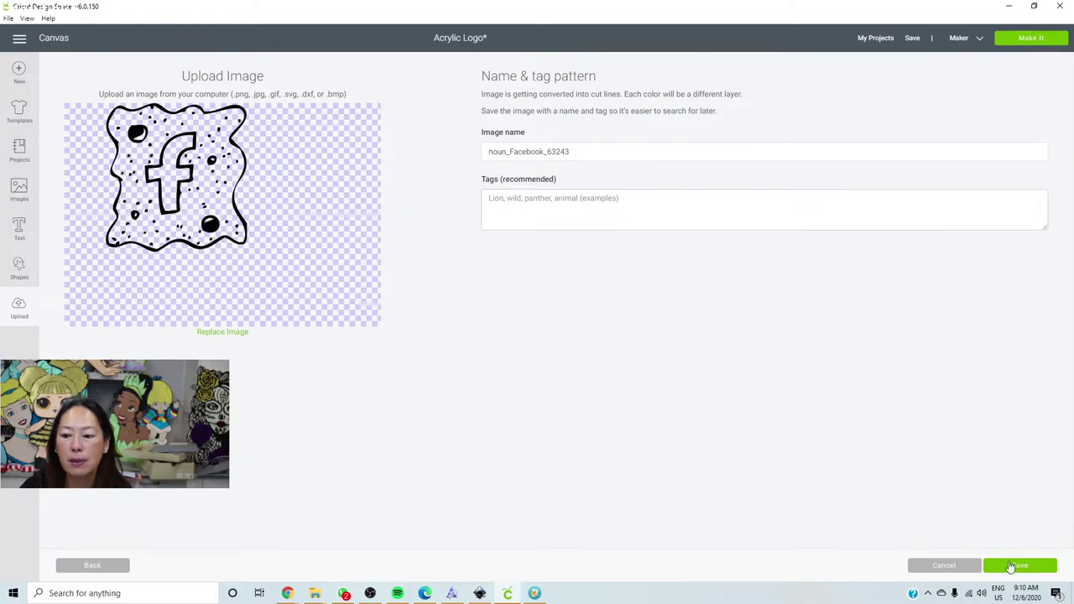
left_click(1012, 567)
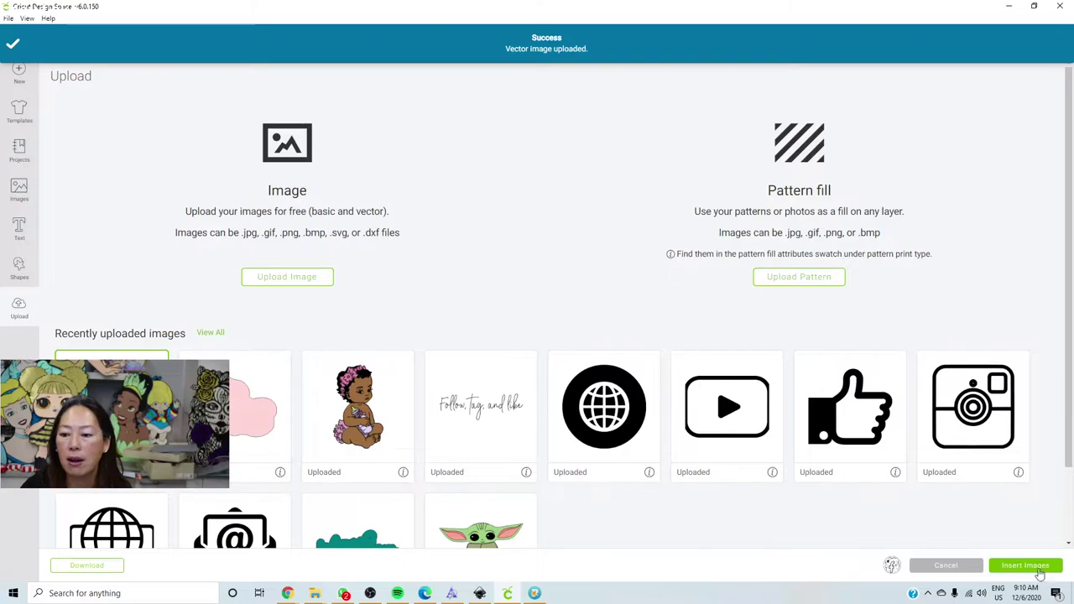
Step: Insert the uploaded Facebook icon, enlarge it to about 8.7 by 9.2 inches below the contact lines, and delete it from the canvas
left_click(1019, 565)
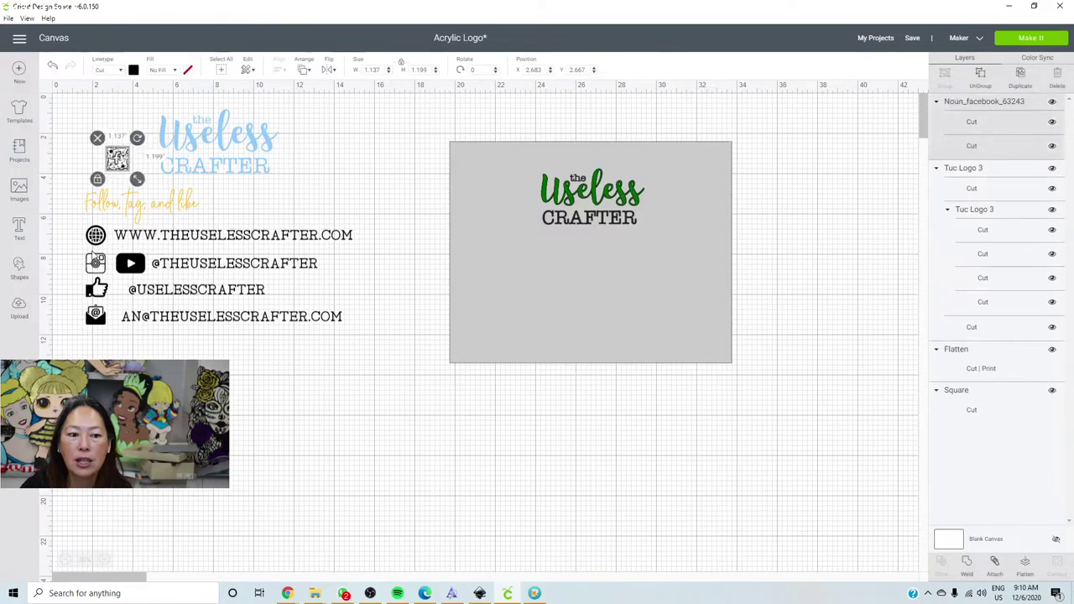
left_click_drag(117, 157, 279, 343)
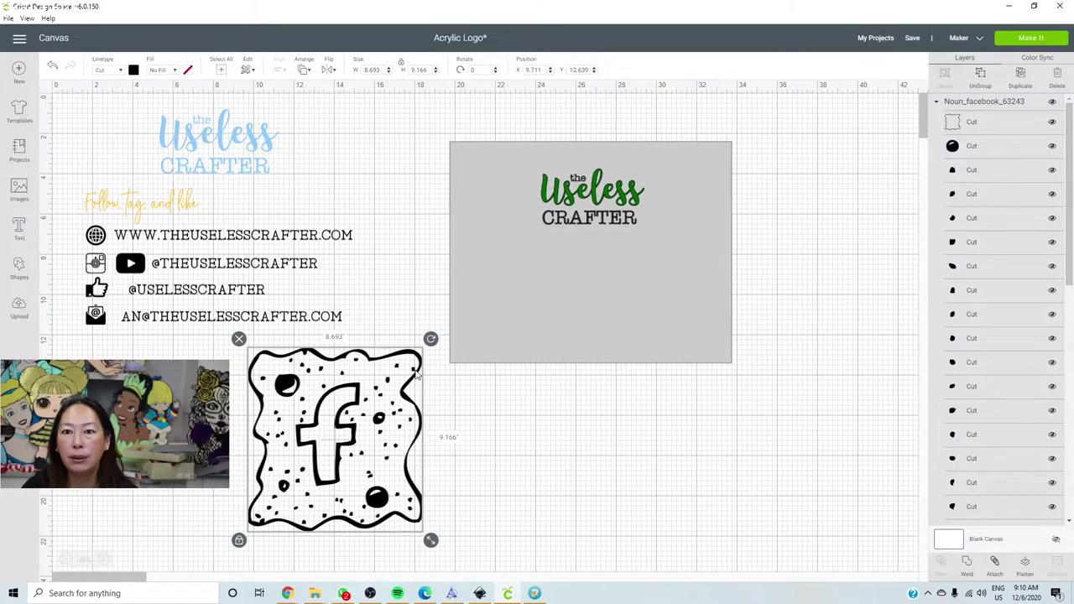
left_click(239, 340)
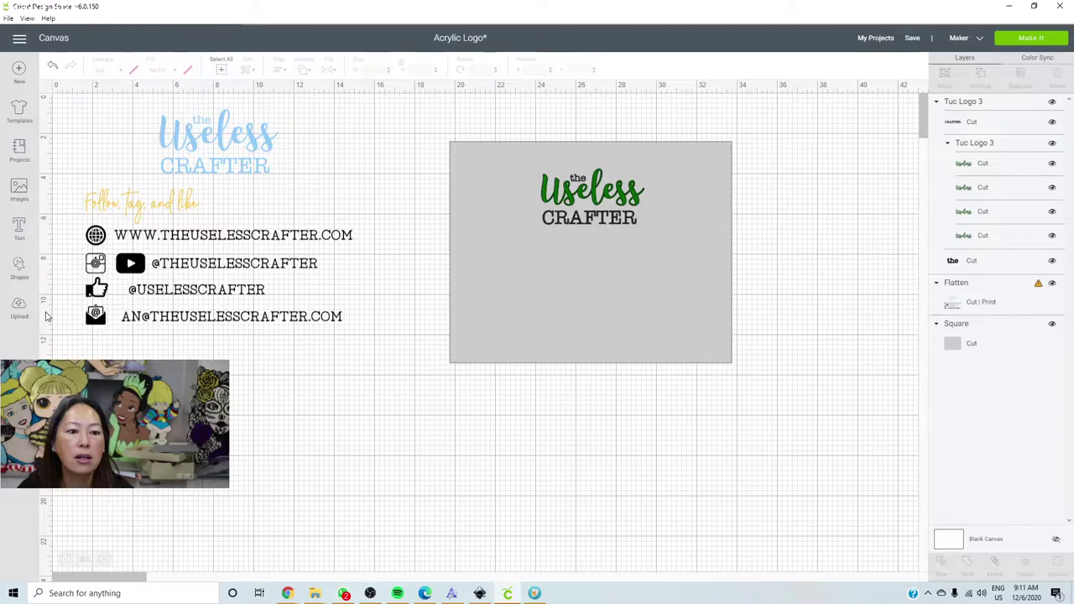
Step: Insert the uploaded round globe, YouTube, thumbs-up, Instagram camera and email envelope images onto the canvas together
left_click(19, 307)
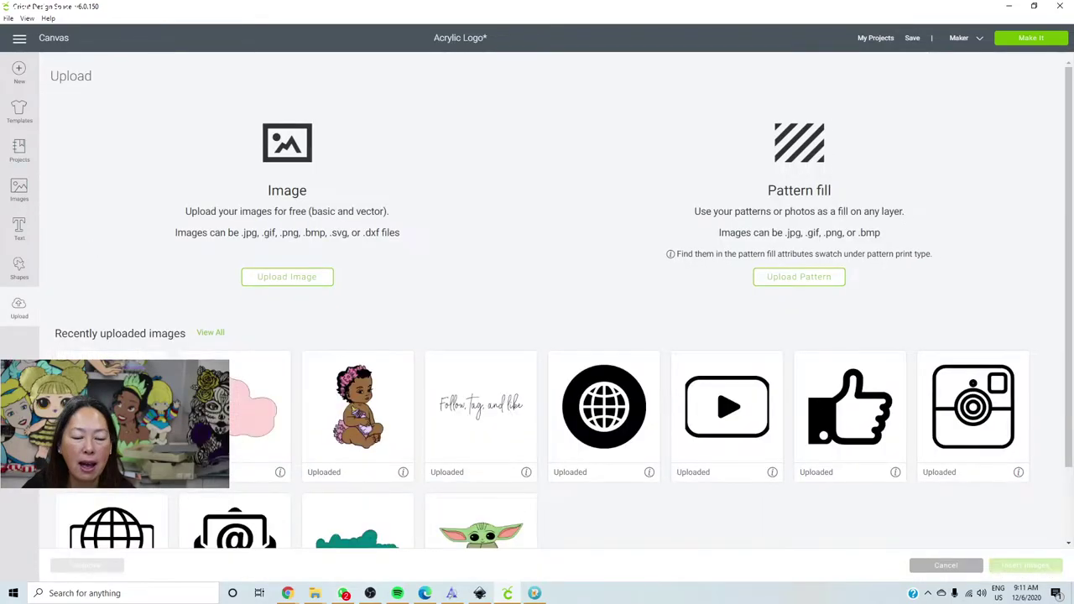
scroll(607, 330, "down", 2)
left_click(607, 330)
left_click(727, 323)
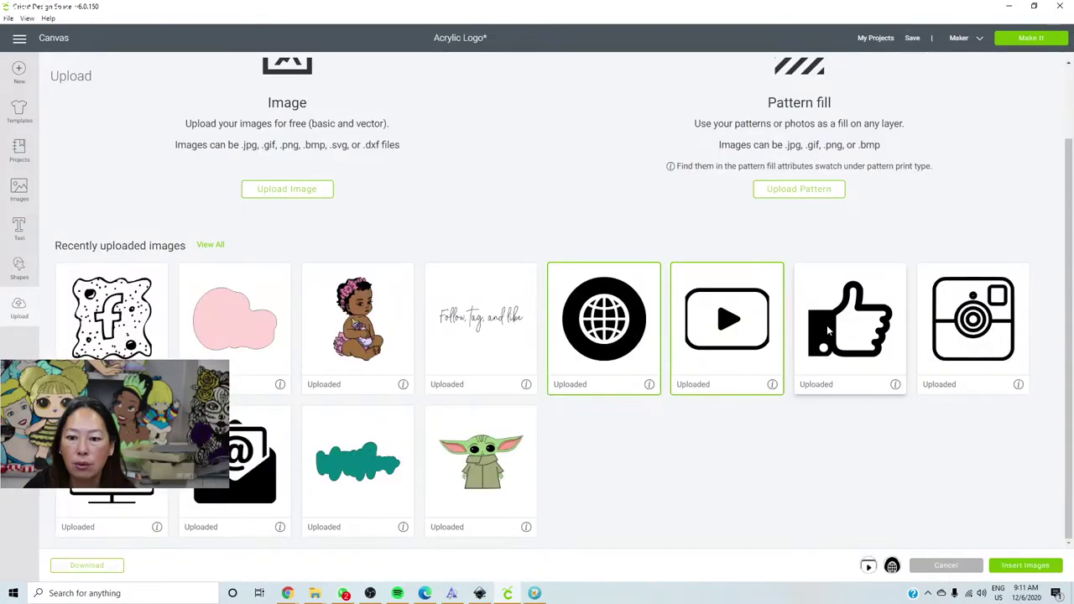
left_click(833, 331)
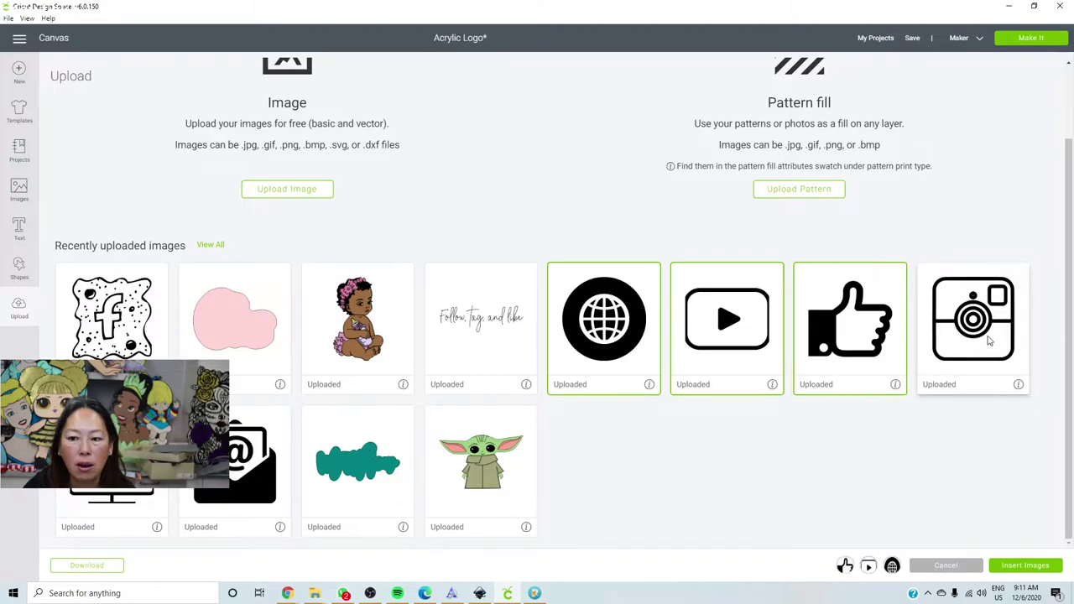
left_click(990, 339)
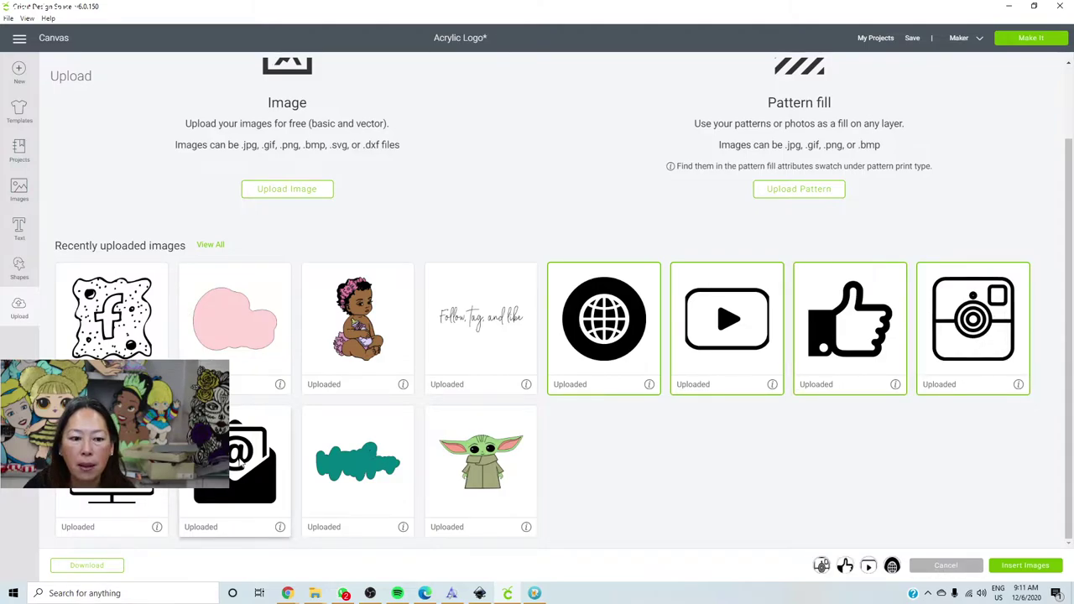
left_click(243, 466)
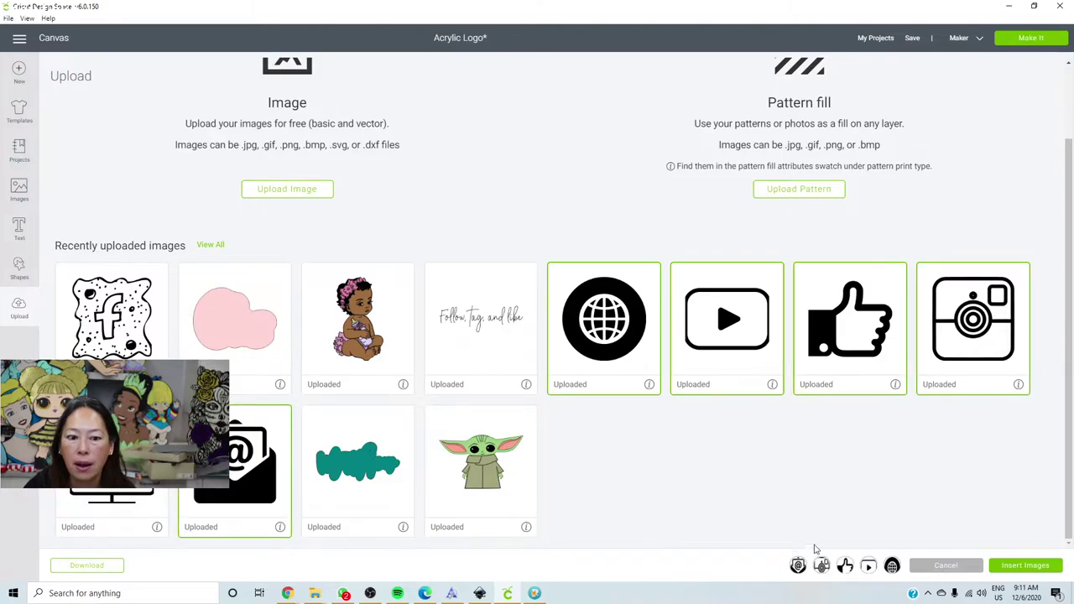
left_click(1025, 565)
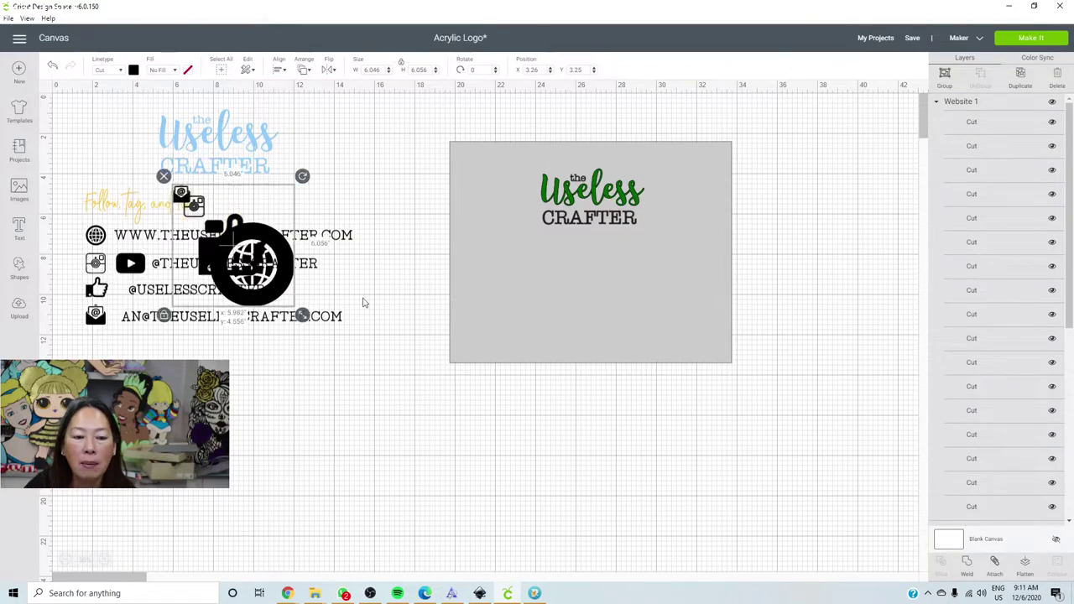
Step: Move the inserted icons off the contact lines and place the round globe icon separately below the gray rectangle
left_click_drag(365, 302, 607, 386)
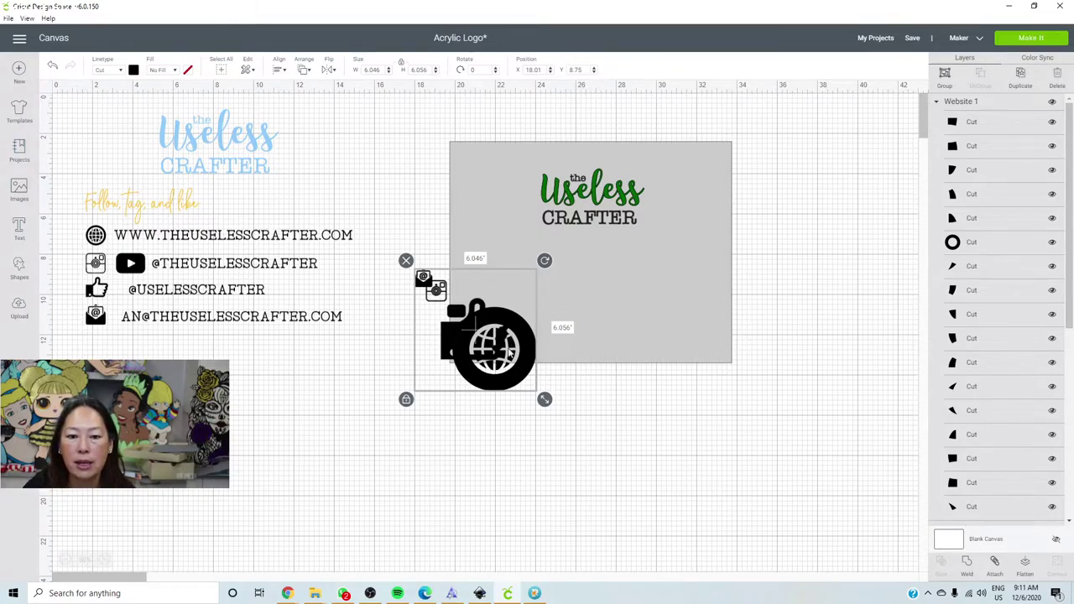
left_click(557, 402)
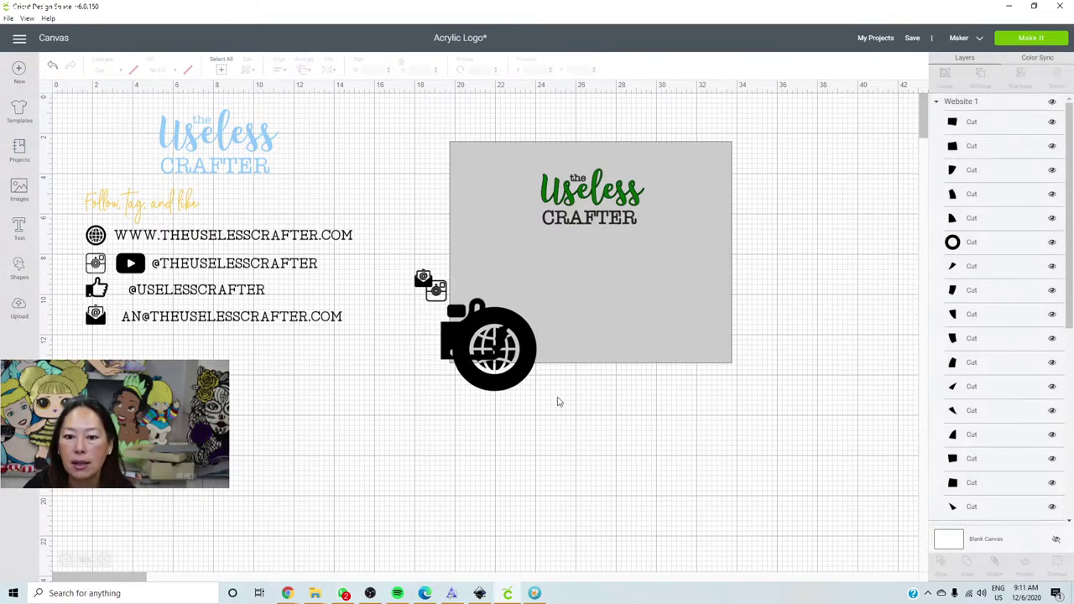
left_click_drag(524, 371, 623, 458)
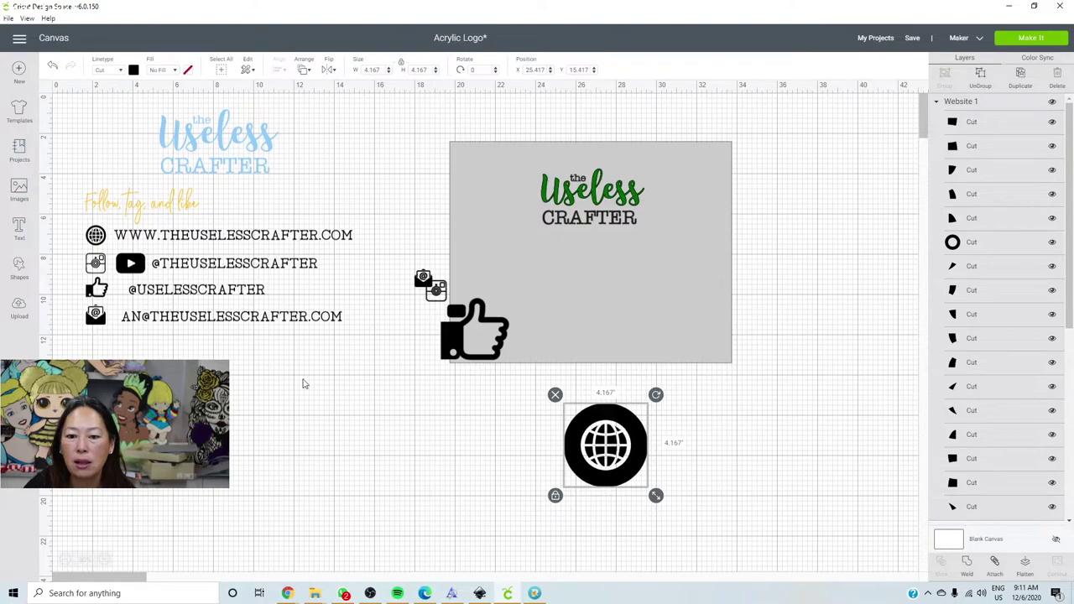
Step: Add a circle shape, place it over the round globe icon, and enlarge it to about 3.3 inches to cover the globe
left_click(19, 268)
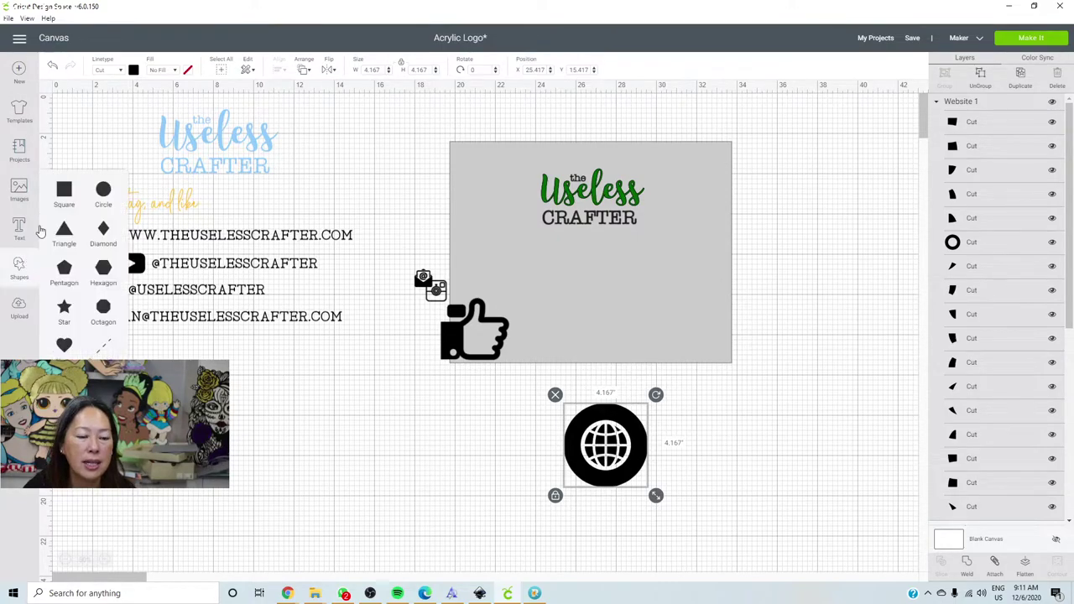
left_click(107, 200)
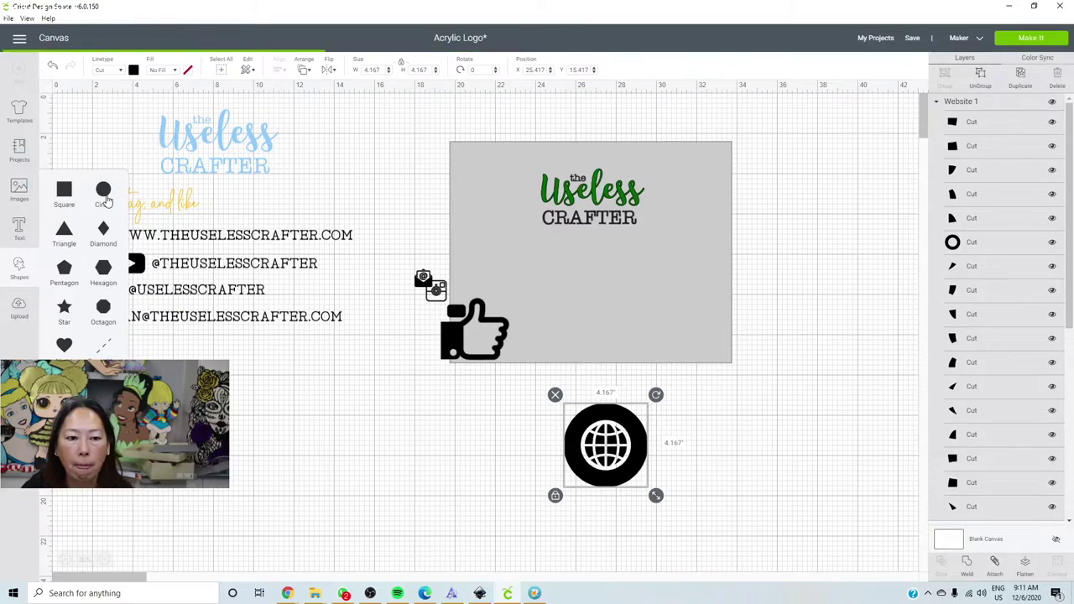
left_click_drag(210, 248, 575, 444)
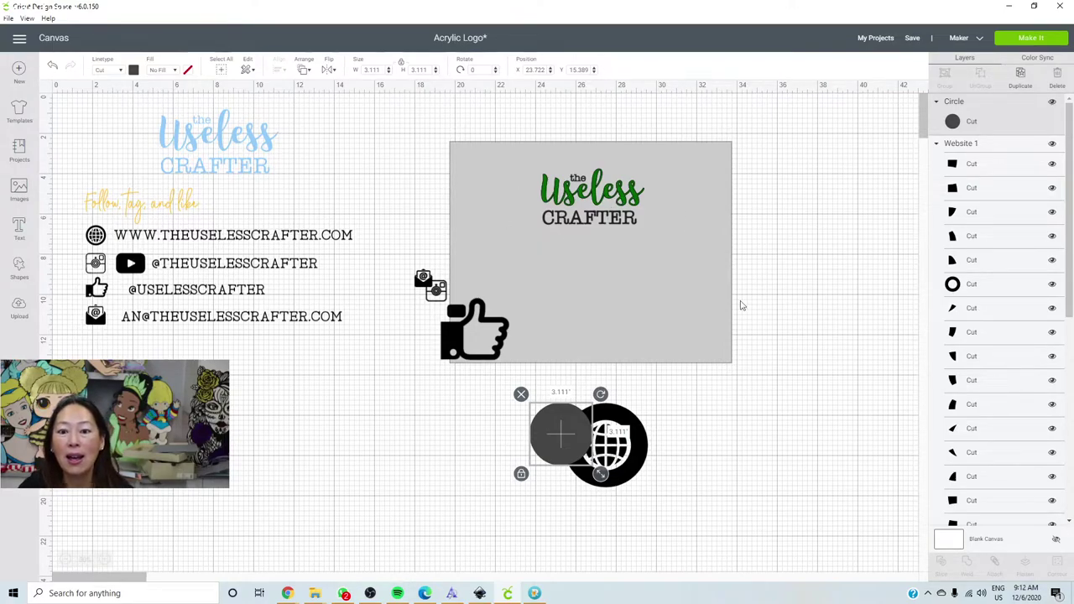
left_click_drag(553, 435, 561, 526)
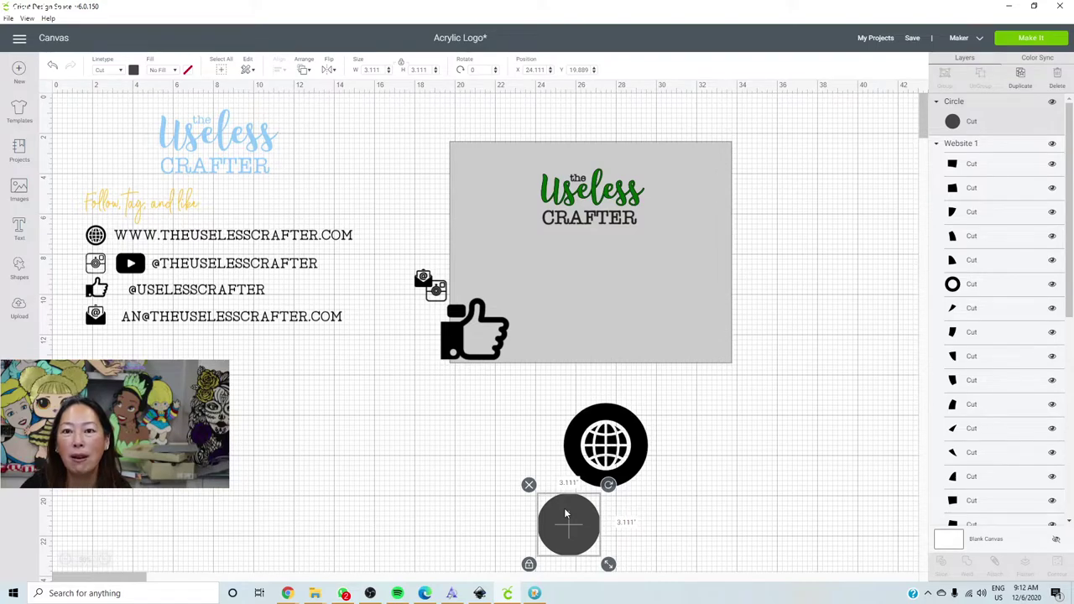
left_click_drag(565, 514, 605, 447)
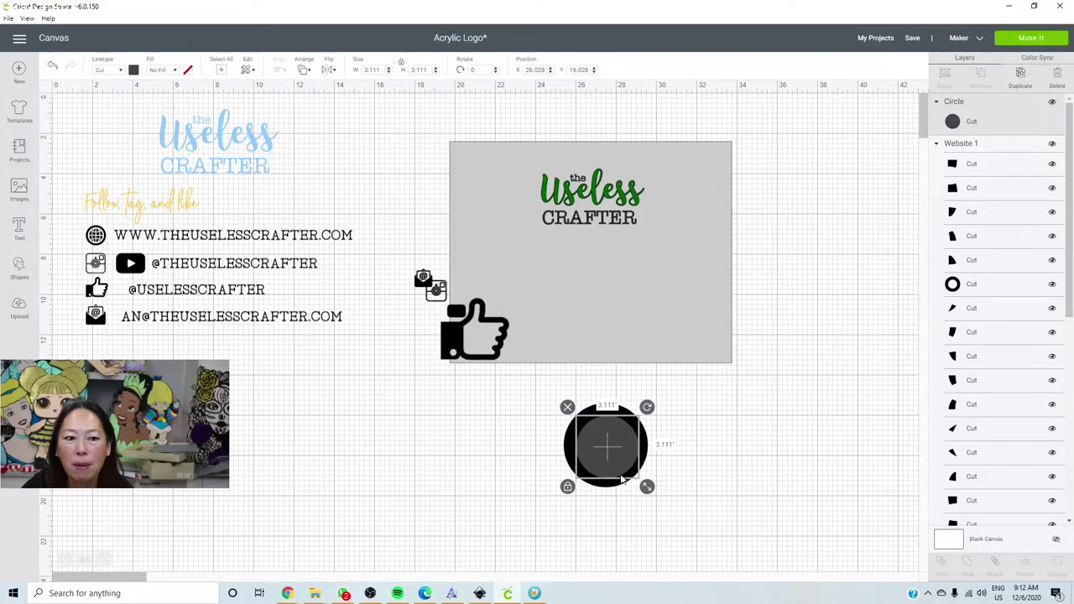
left_click_drag(647, 488, 654, 493)
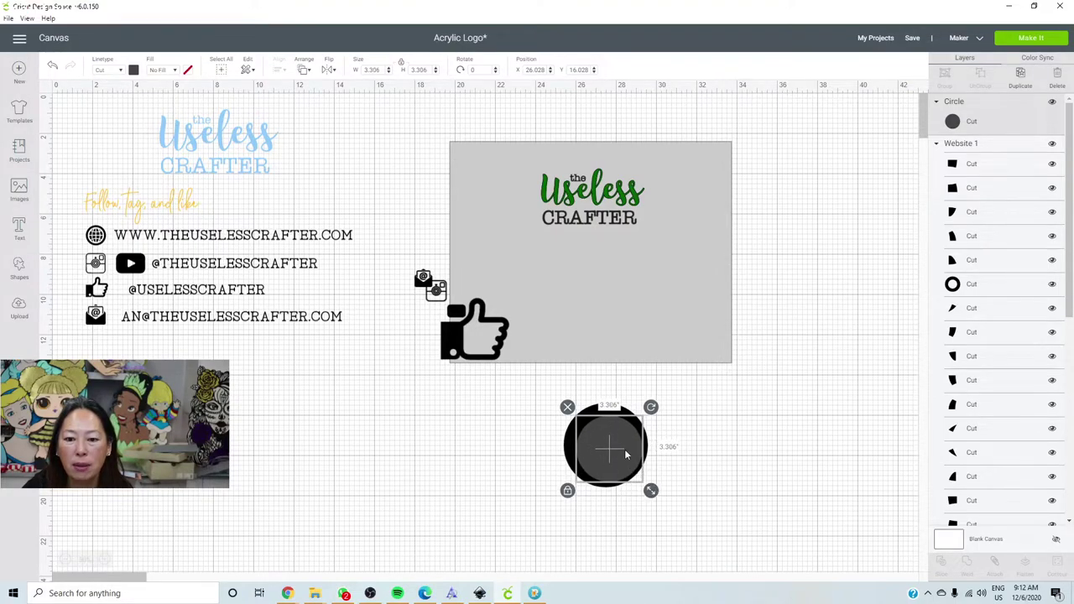
left_click_drag(626, 454, 617, 446)
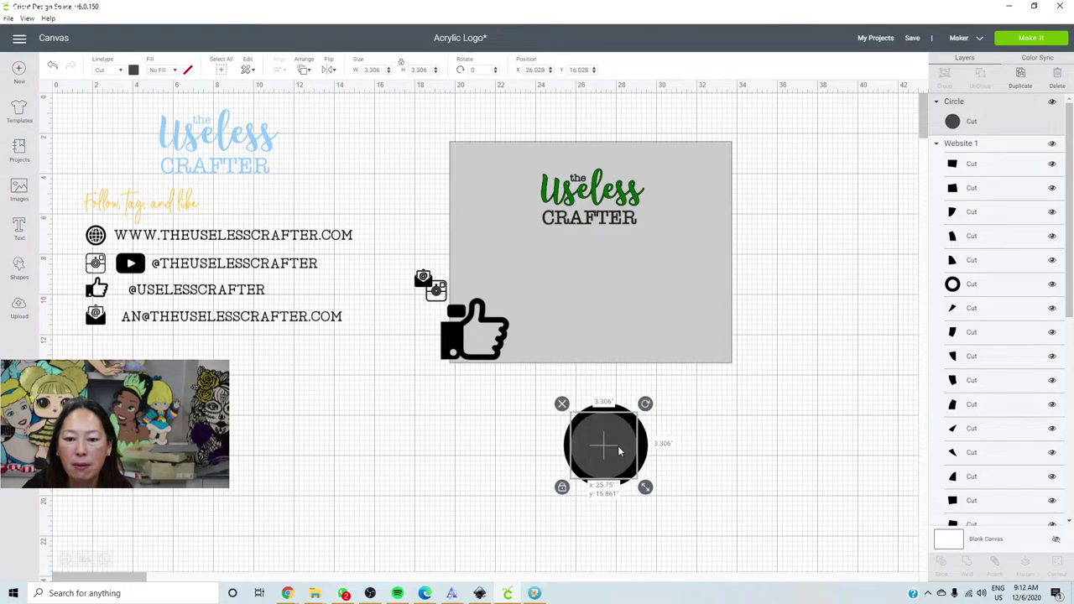
left_click(606, 485)
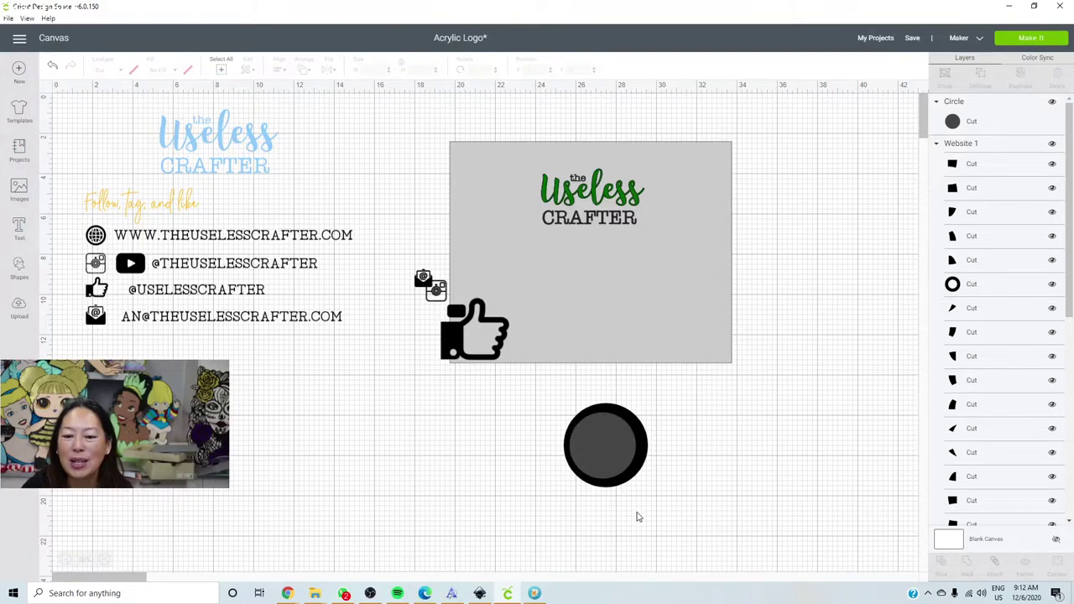
Step: Select the gray circle together with the black globe icon and align them to a common center
left_click_drag(662, 524, 556, 408)
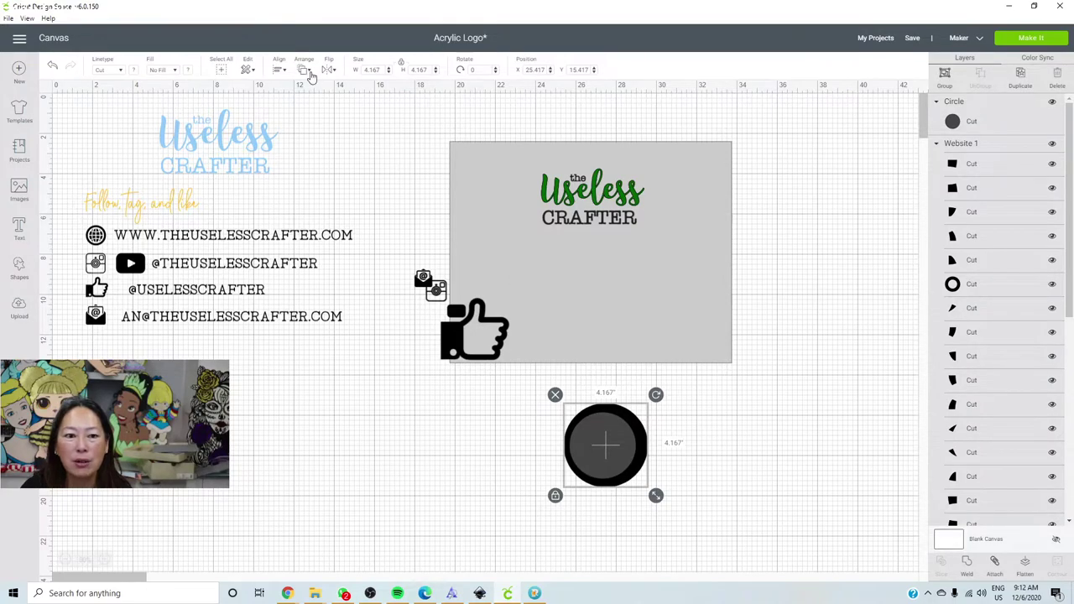
left_click(279, 74)
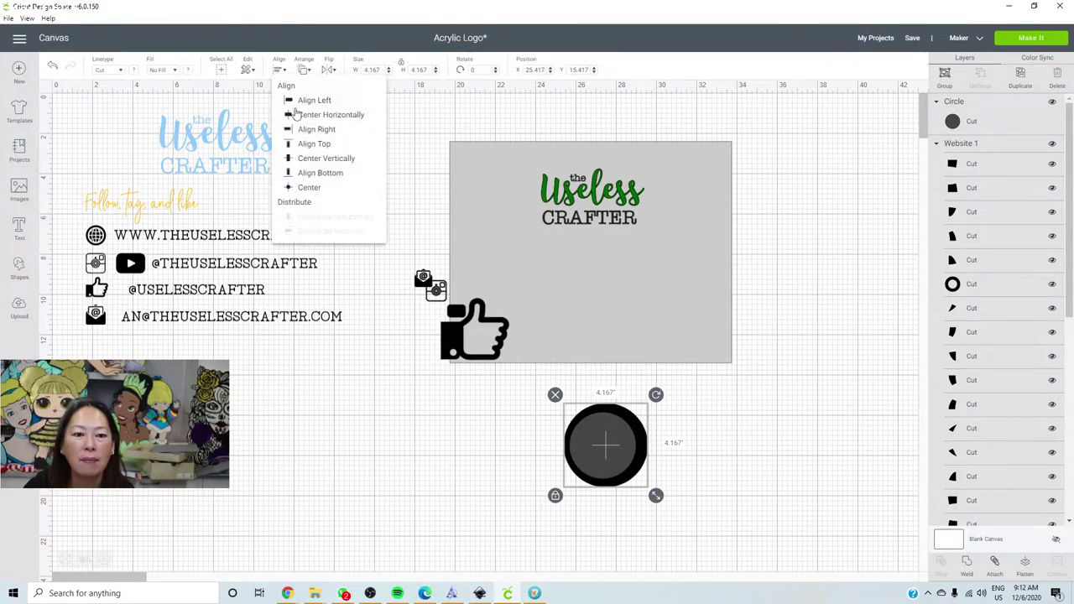
left_click(309, 189)
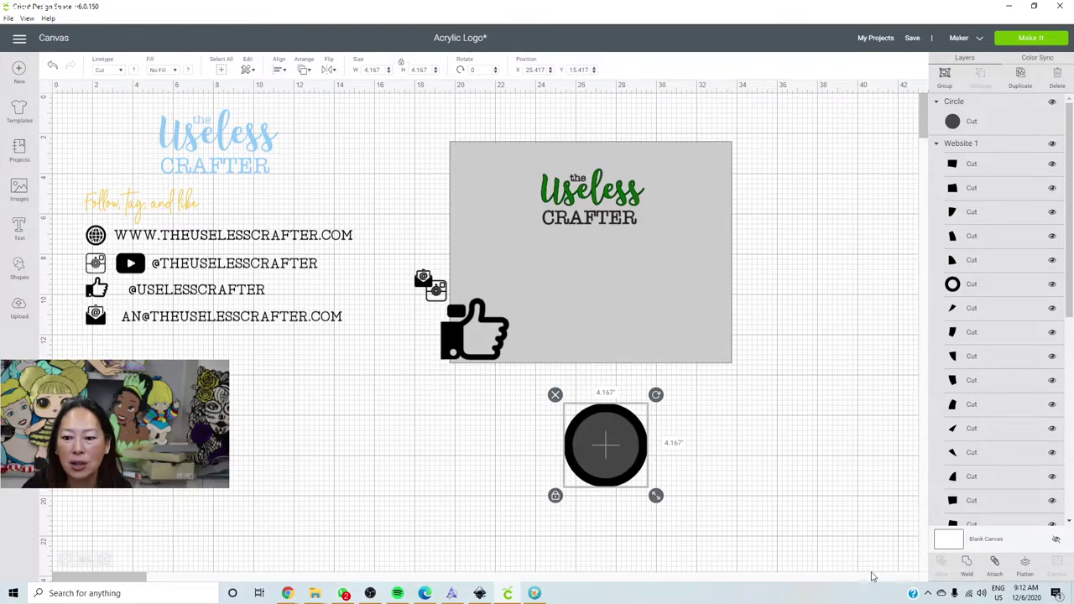
left_click_drag(670, 522, 565, 426)
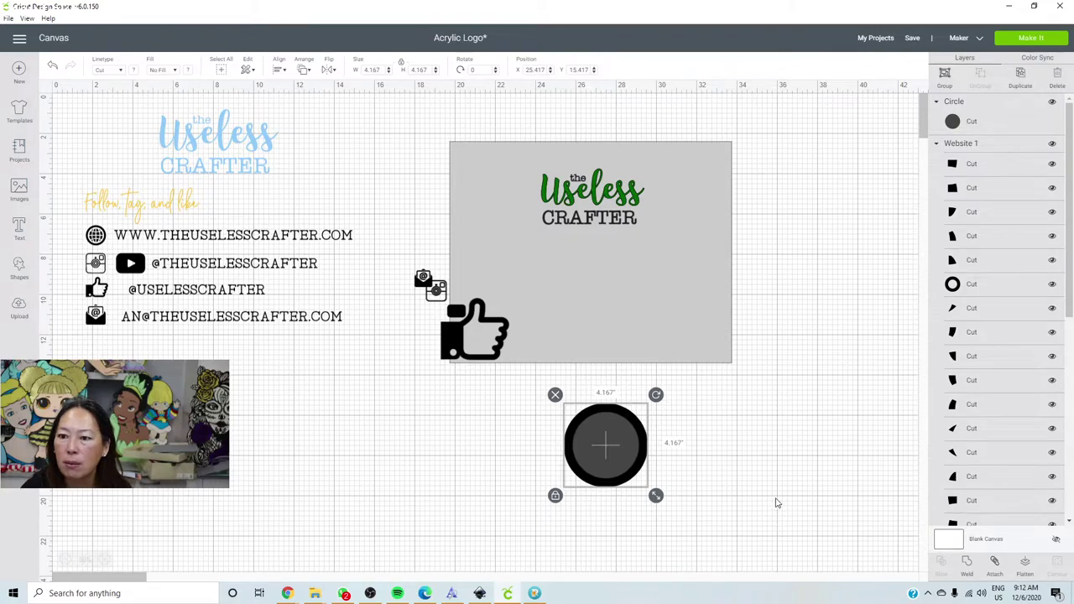
left_click(776, 505)
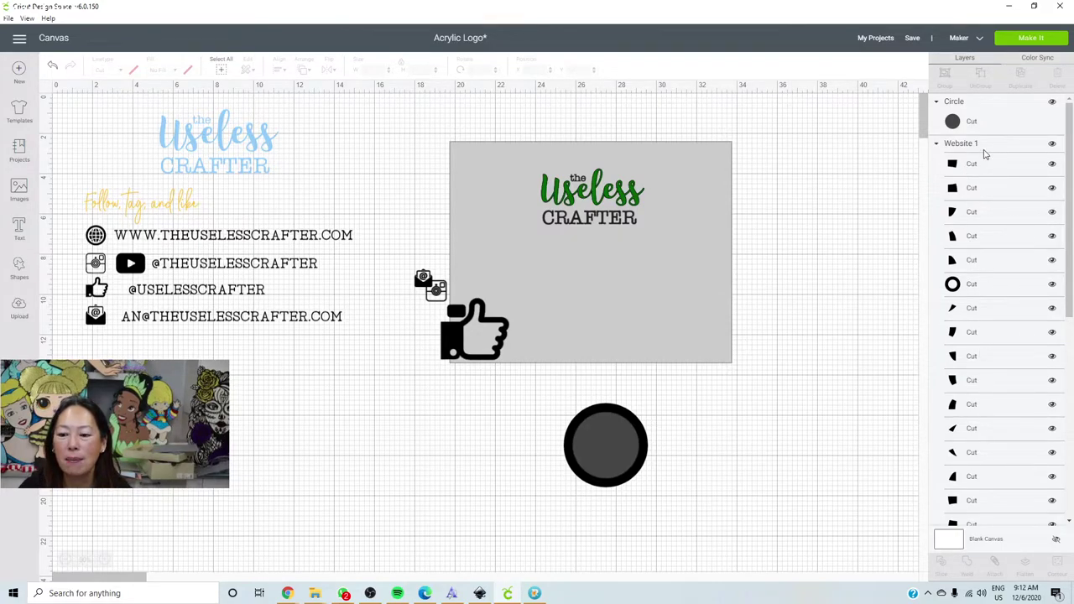
left_click_drag(659, 527, 576, 429)
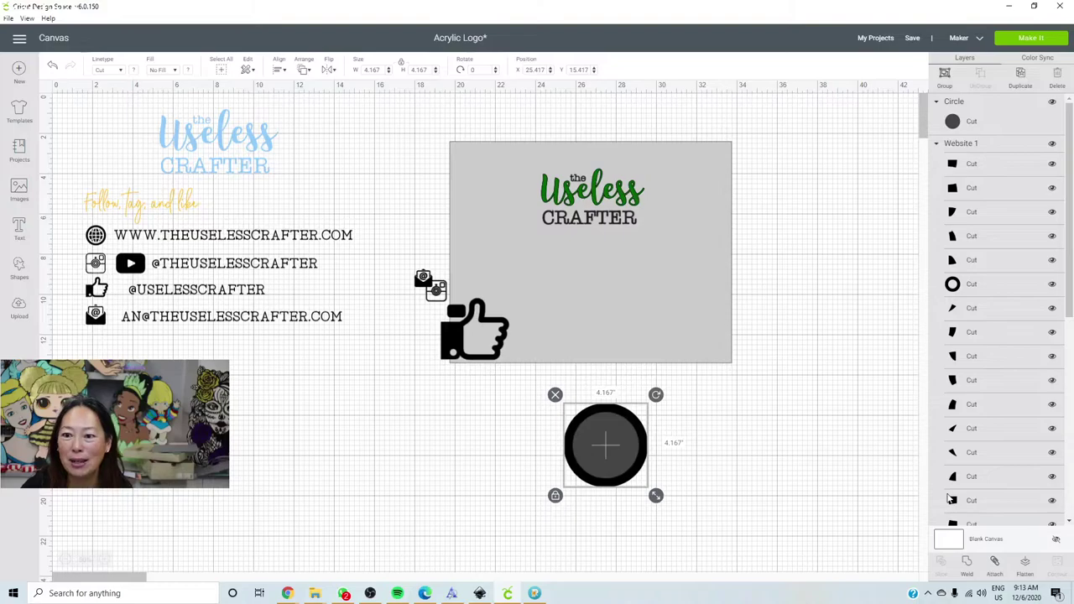
left_click(814, 494)
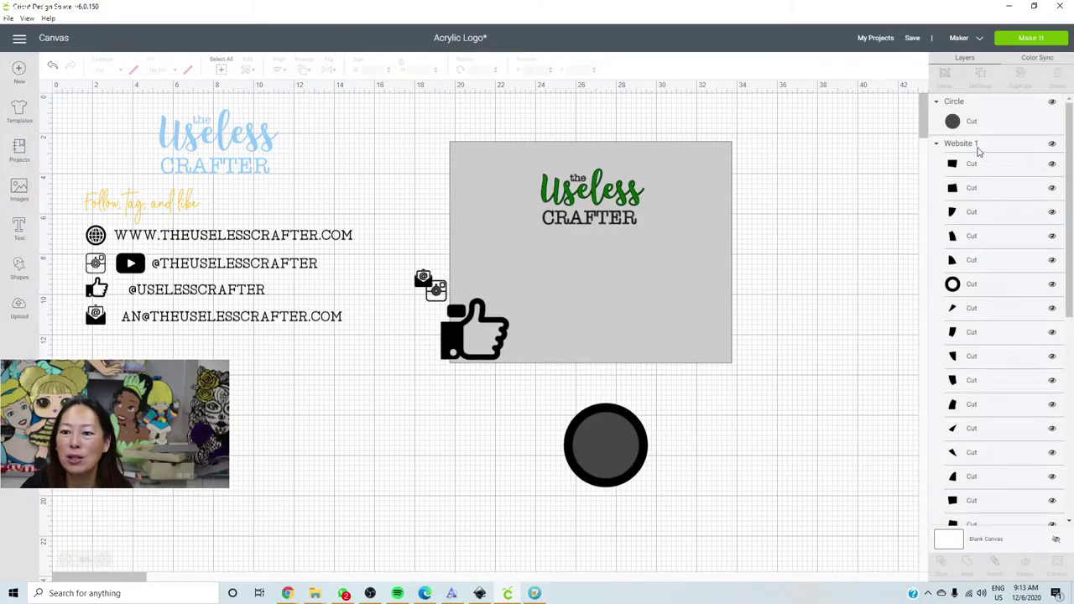
Step: Weld all layers of the Website 1 globe icon into one shape
left_click(965, 123)
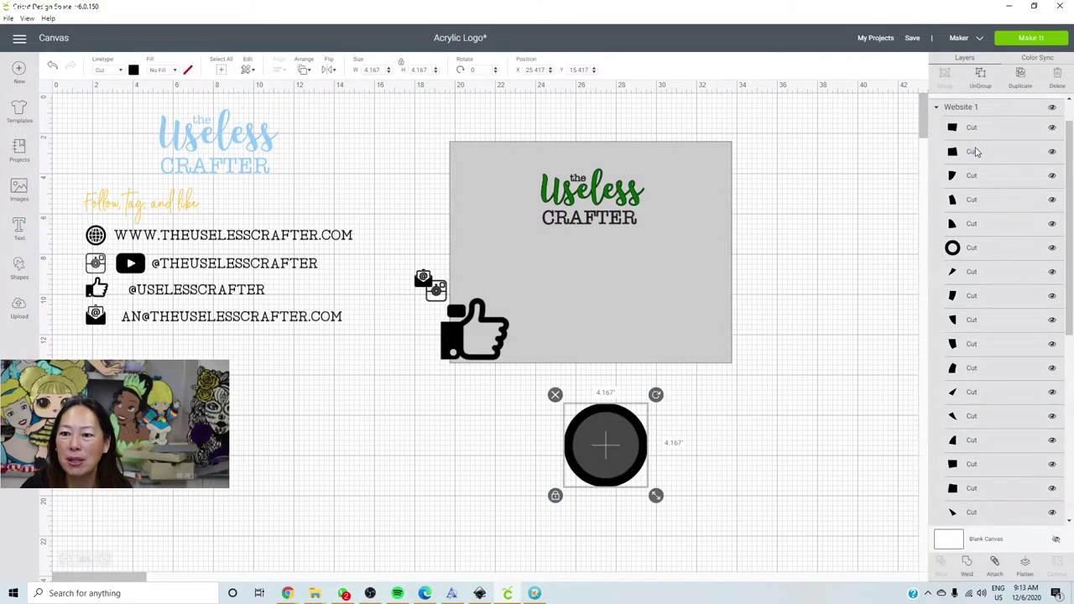
left_click(966, 569)
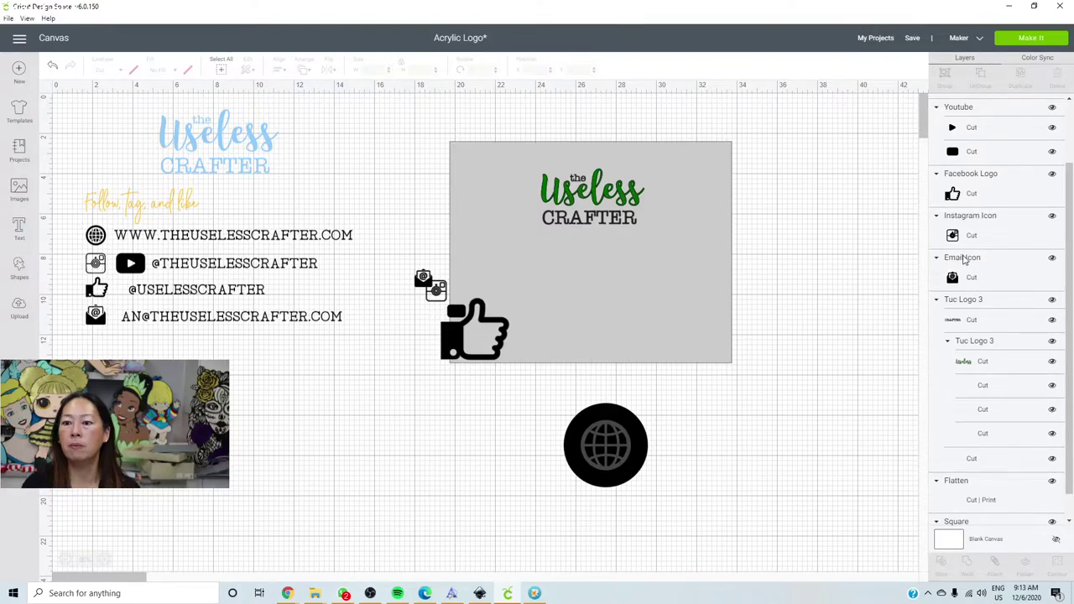
Step: Slice the welded globe icon with the gray circle behind it
scroll(988, 138, "up", 2)
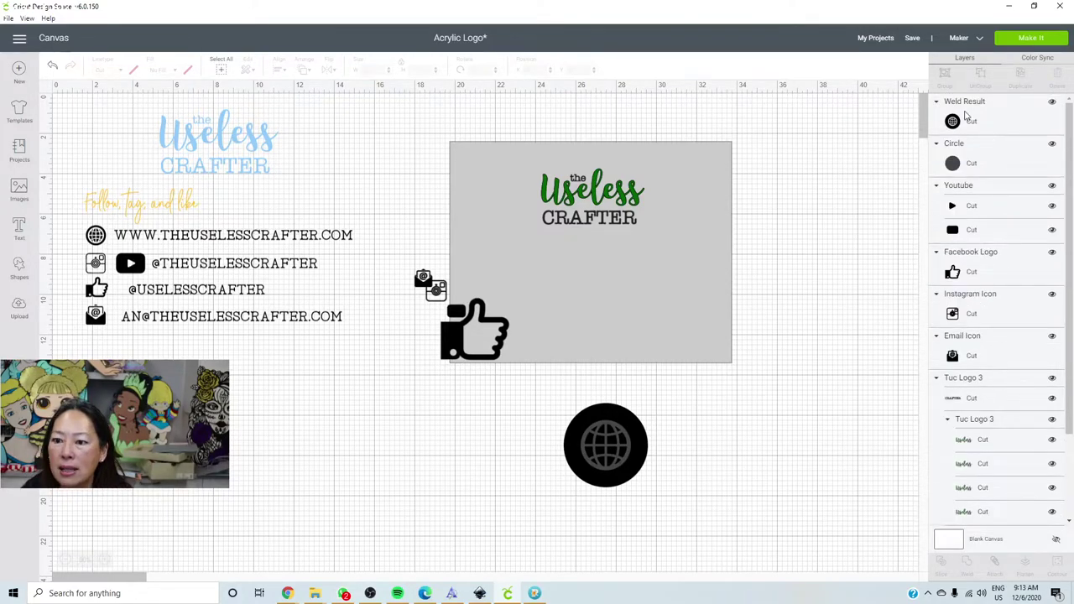
left_click(967, 118)
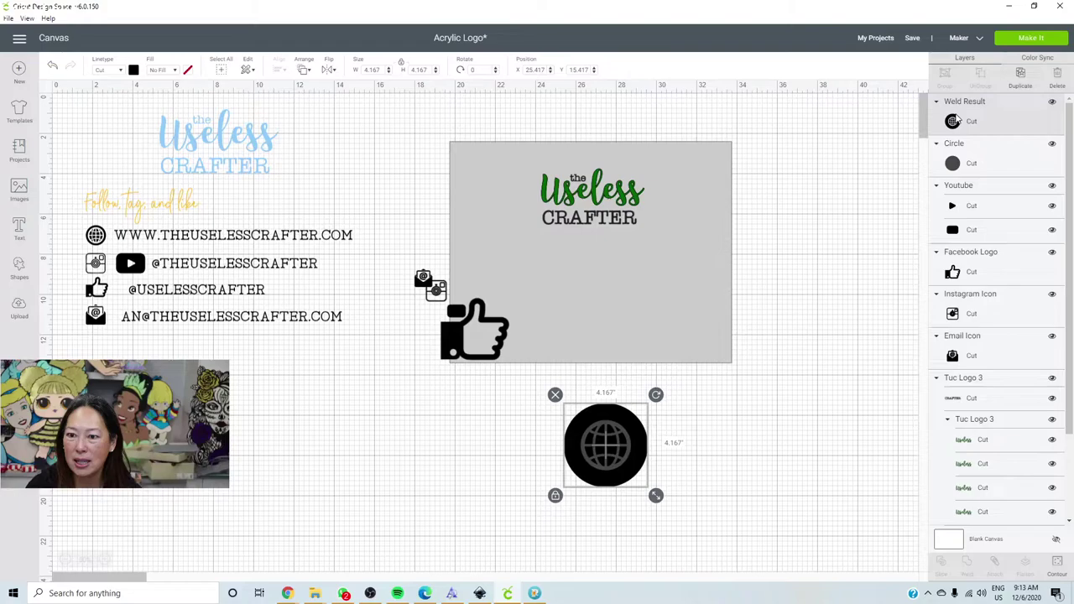
left_click(694, 527)
left_click(620, 470)
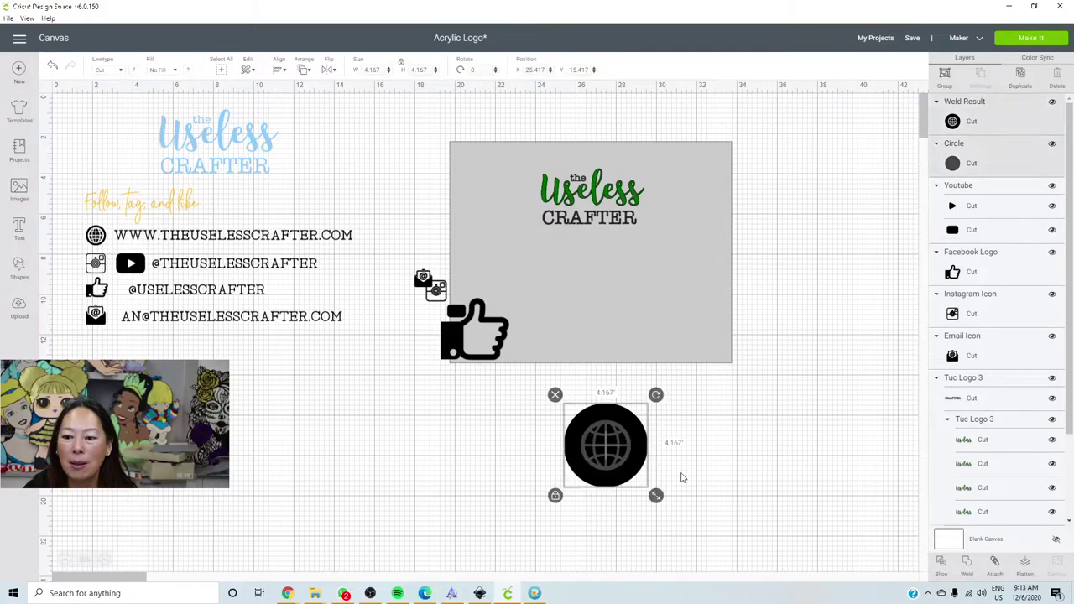
left_click(940, 564)
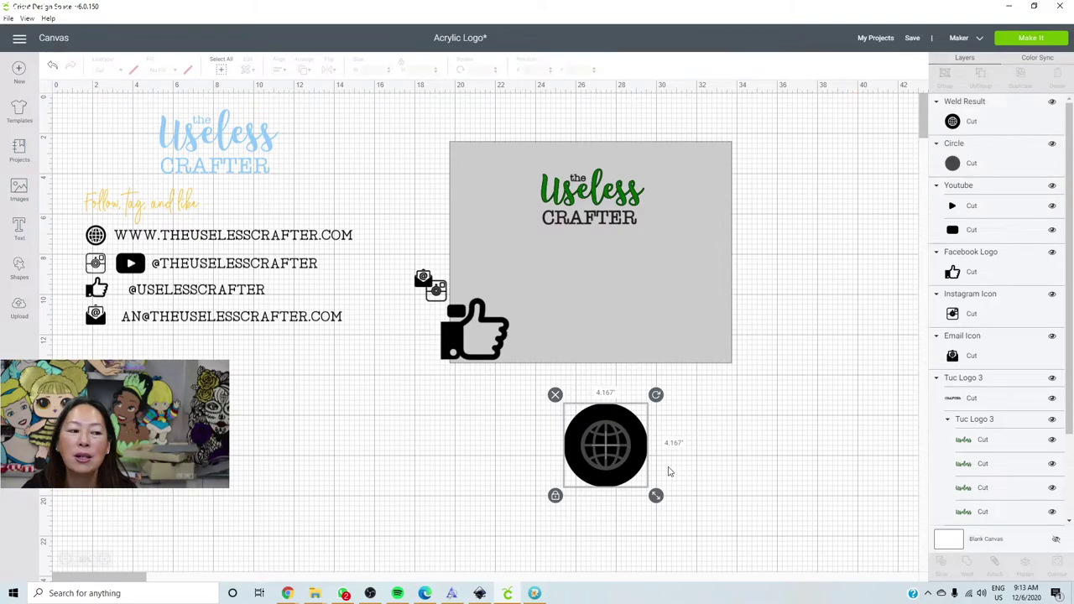
left_click(669, 471)
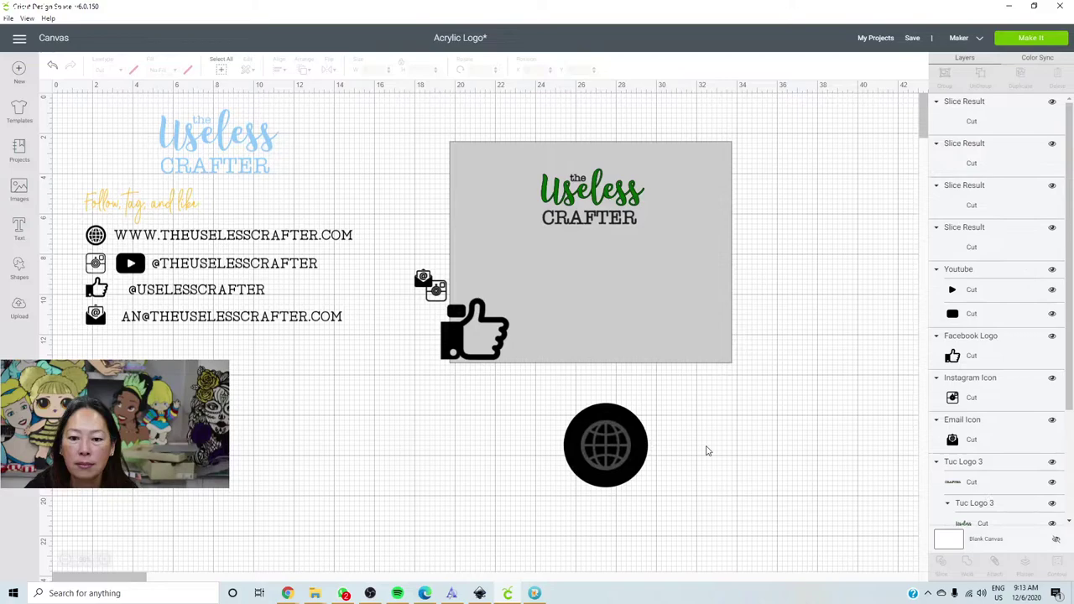
Step: Separate the outer ring and the globe from the slice results, and delete the remaining leftover pieces
left_click_drag(628, 453, 790, 436)
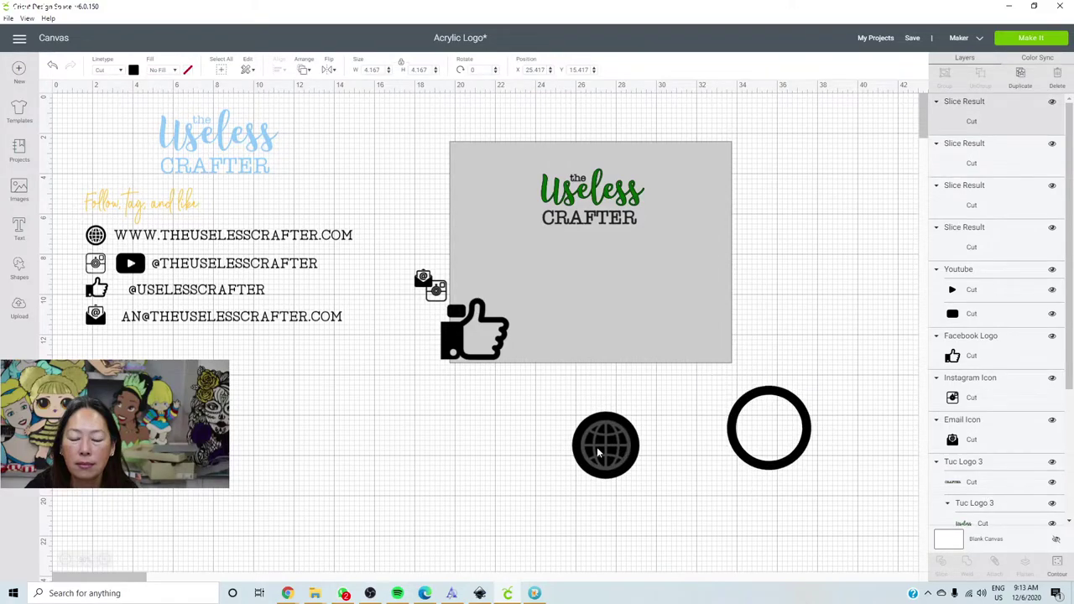
left_click_drag(599, 453, 714, 479)
left_click_drag(603, 476, 515, 506)
left_click_drag(437, 439, 614, 490)
key("Delete")
Step: Move the sliced globe icon back below the gray rectangle and delete the leftover outer ring
left_click(721, 470)
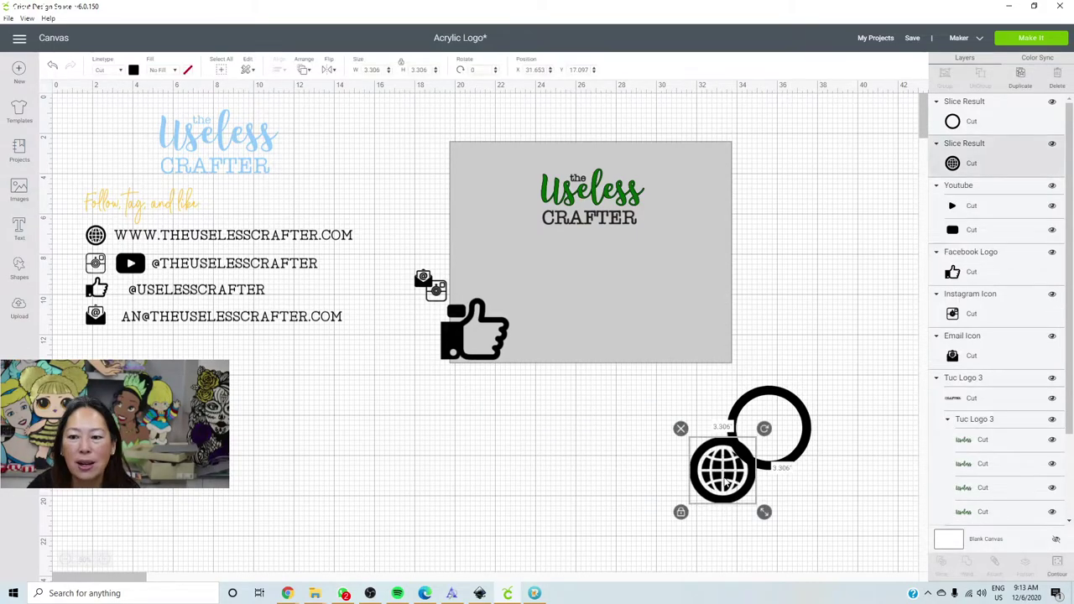
left_click_drag(722, 470, 589, 458)
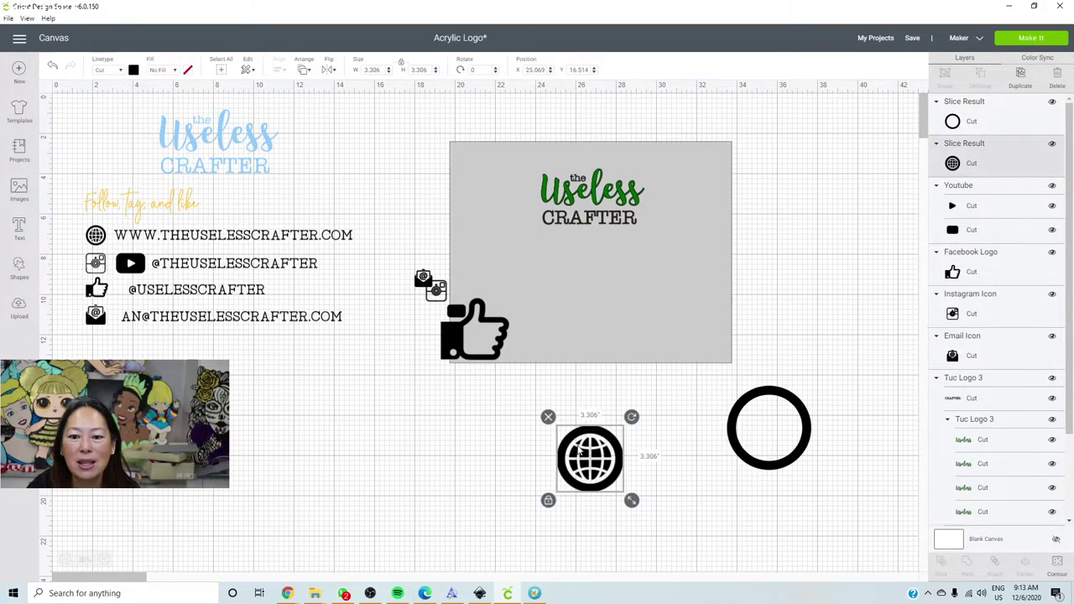
left_click(772, 451)
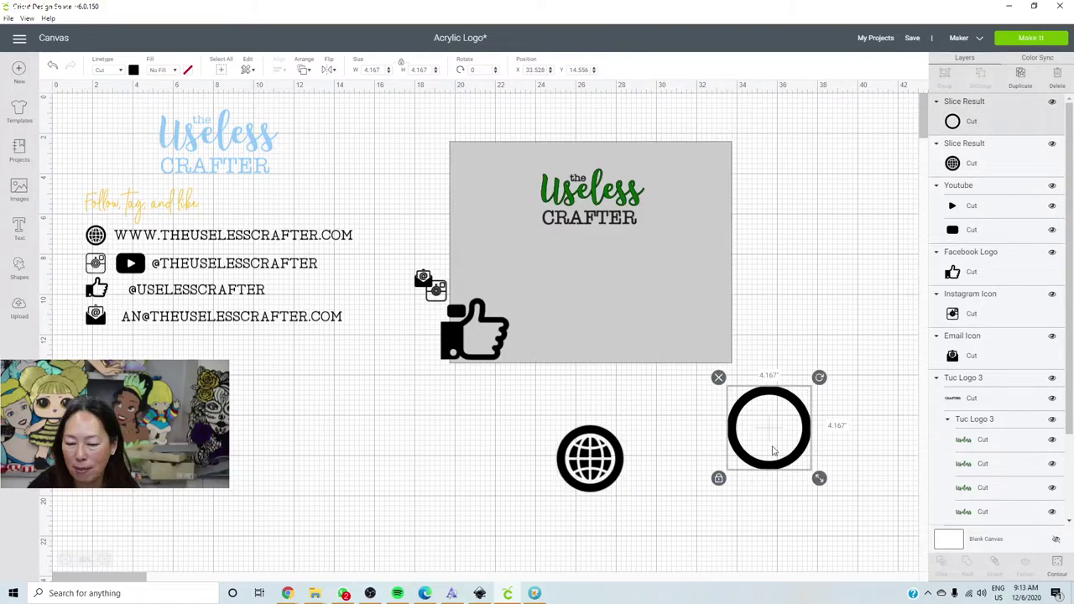
key("Delete")
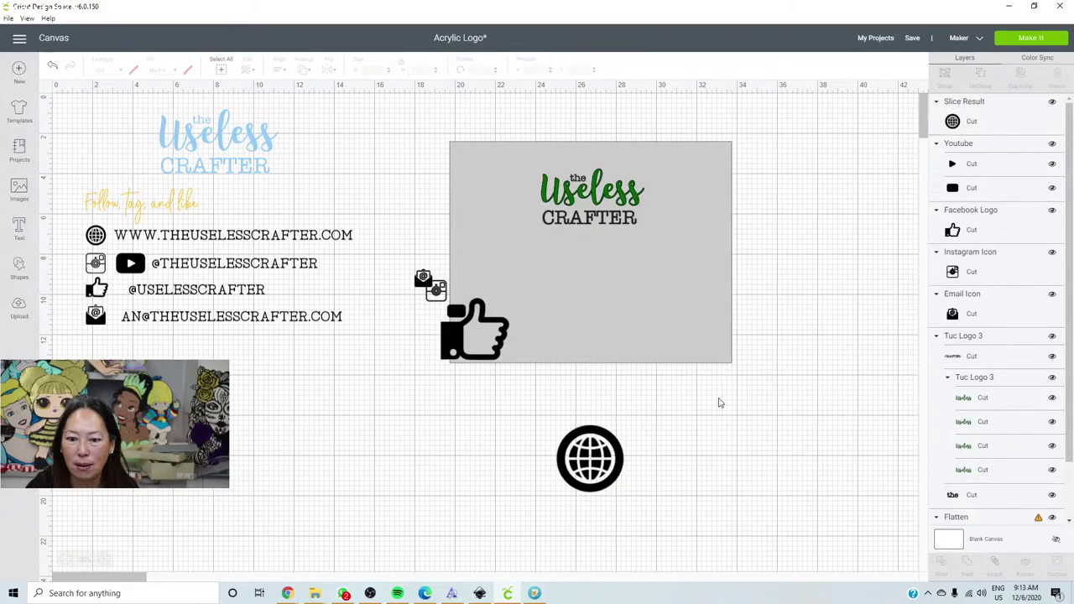
left_click(604, 463)
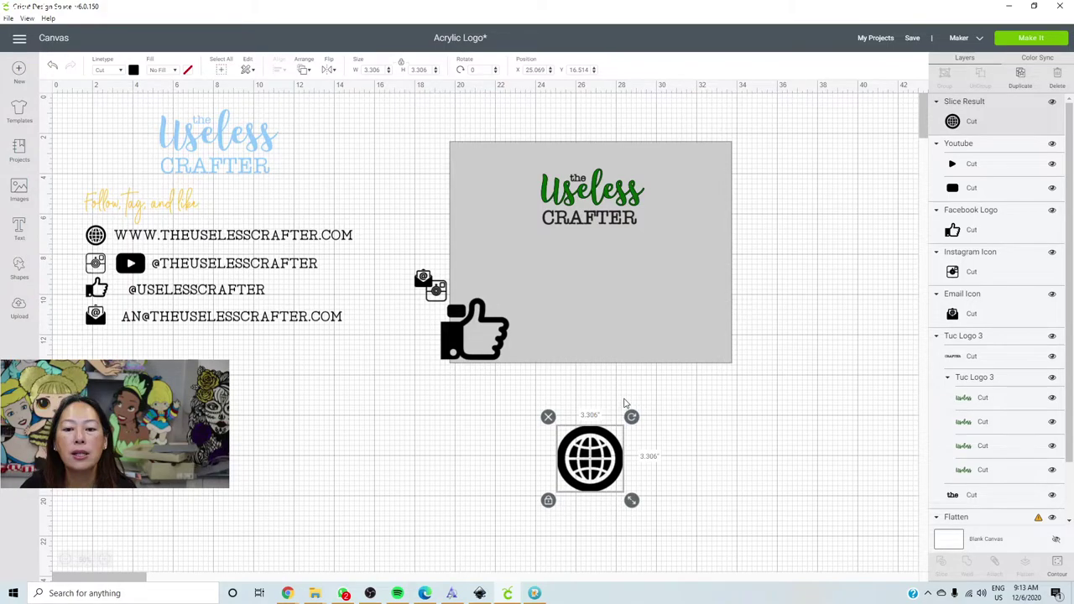
left_click(256, 238)
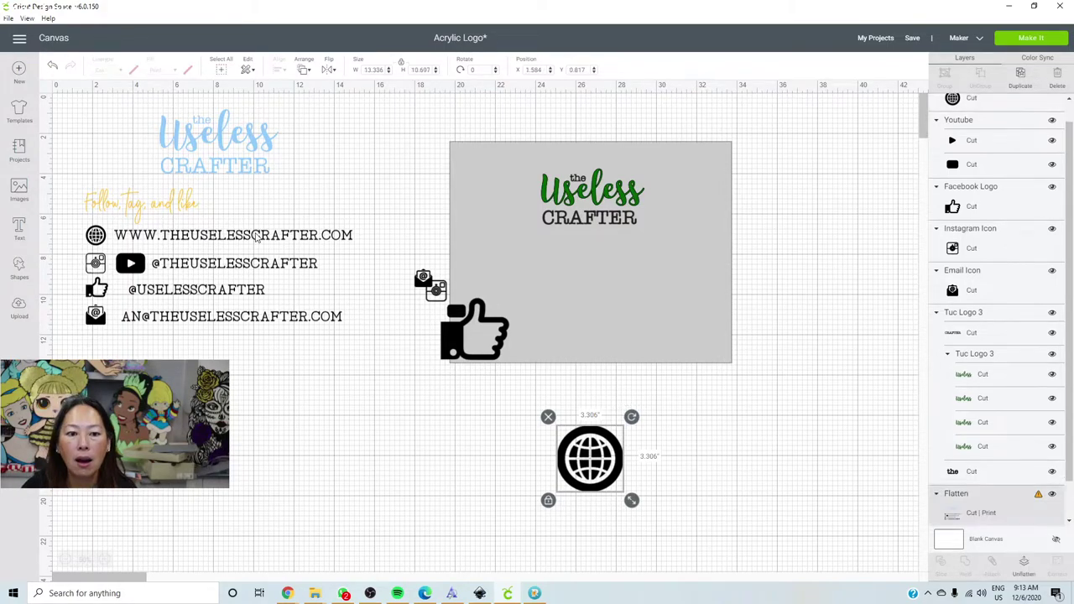
left_click(588, 463)
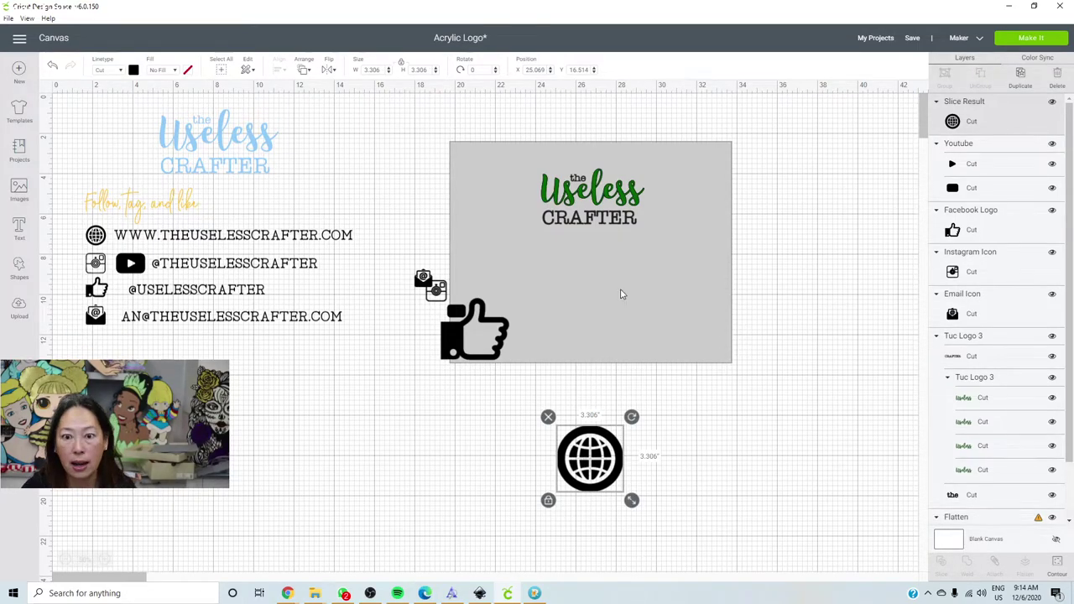
left_click(700, 205)
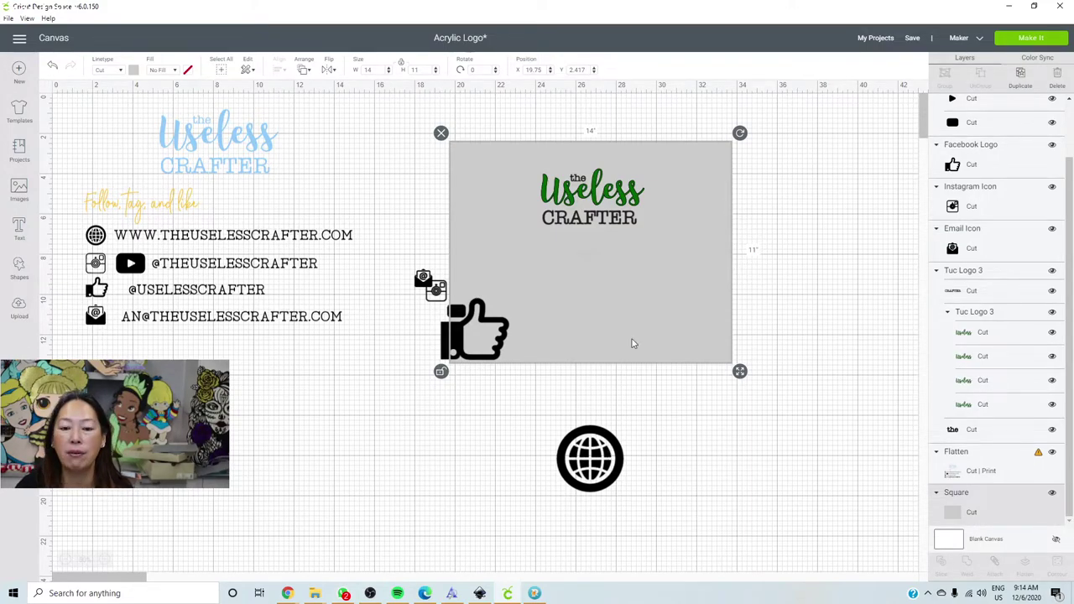
Step: Set the globe icon's height to 1 inch, keeping its proportions locked
left_click(610, 467)
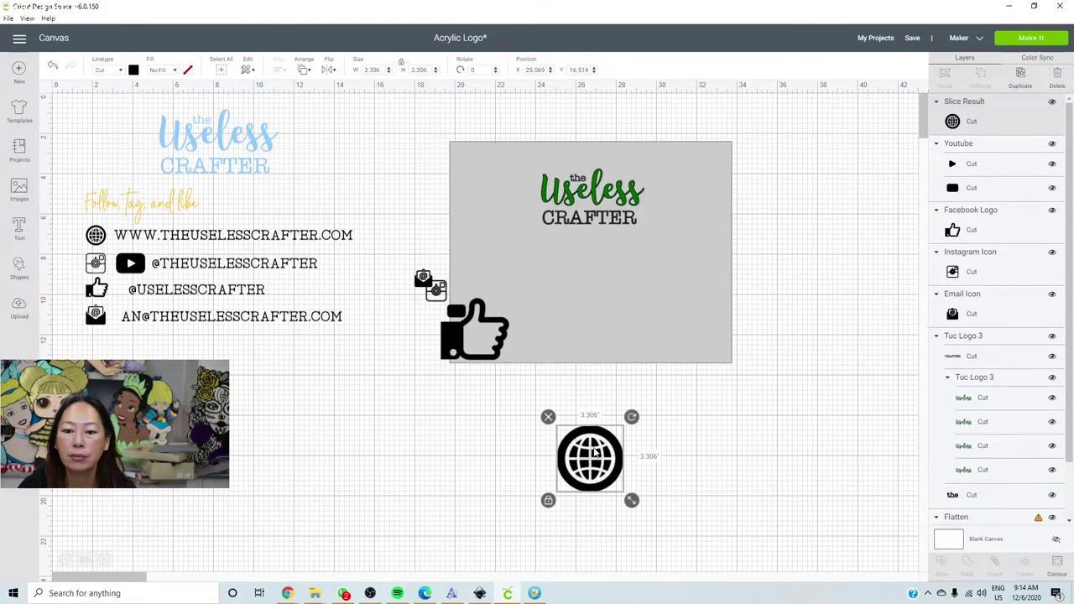
left_click(418, 70)
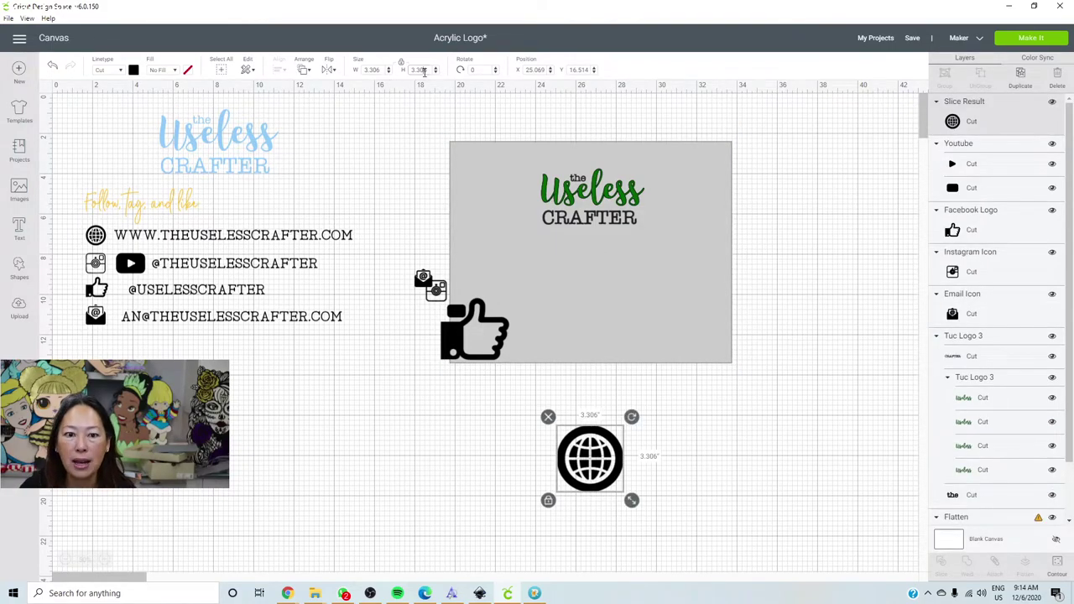
type("1")
key("Tab")
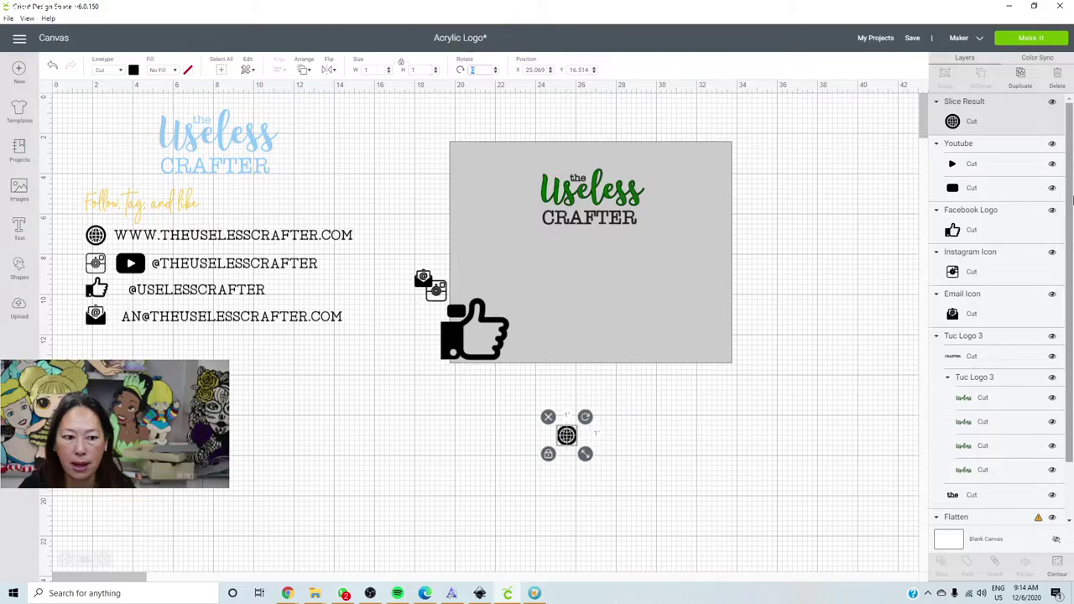
Step: Move the thumbs-up icon below the gray rectangle's lower-left corner and set its height to 1 inch
left_click(445, 346)
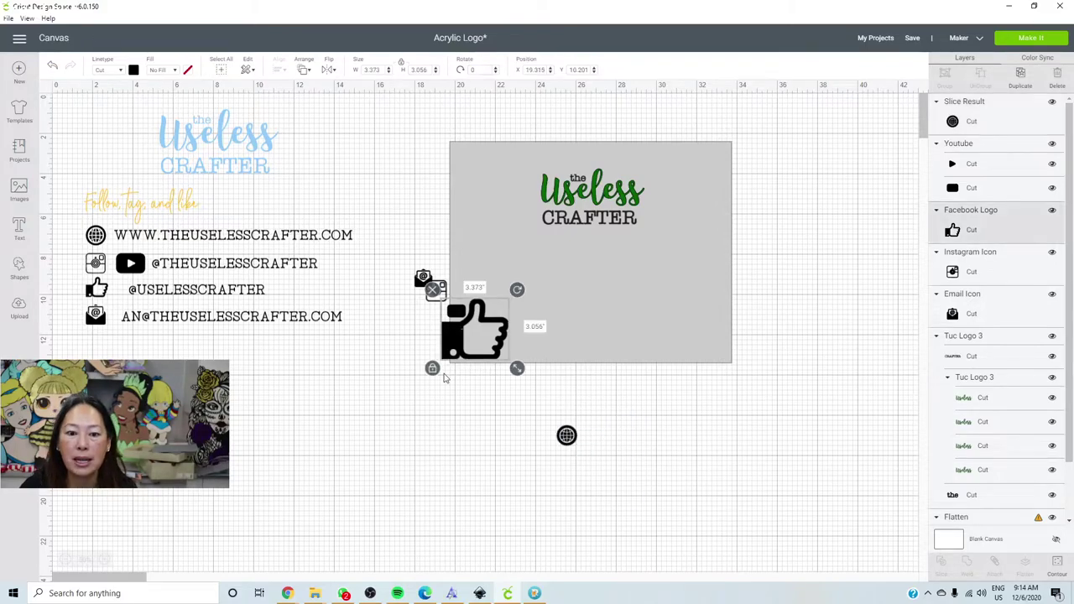
left_click_drag(445, 346, 418, 443)
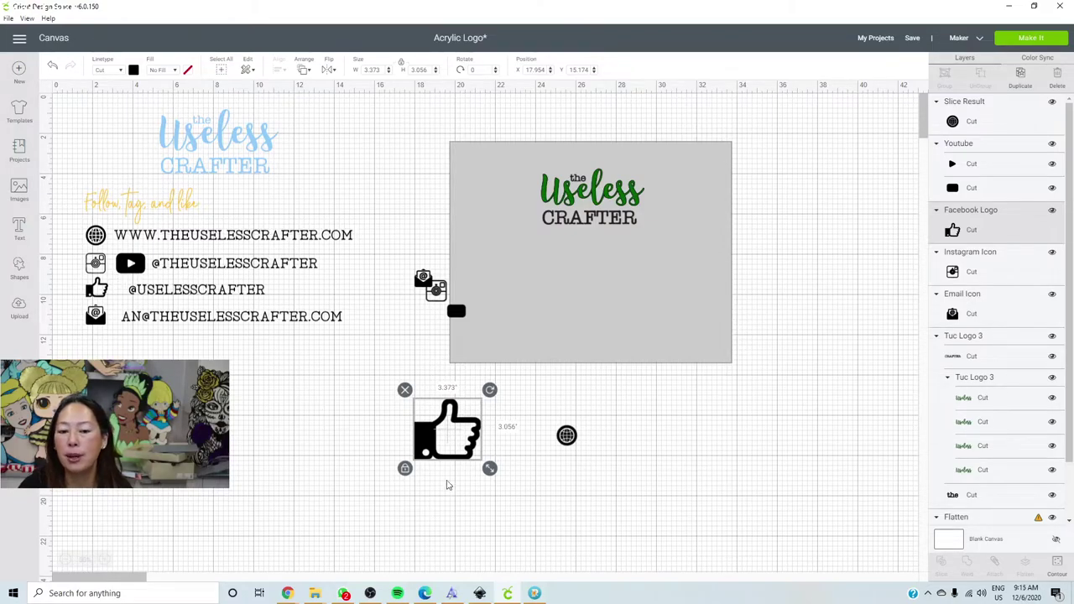
double_click(422, 70)
type("1")
key("Tab")
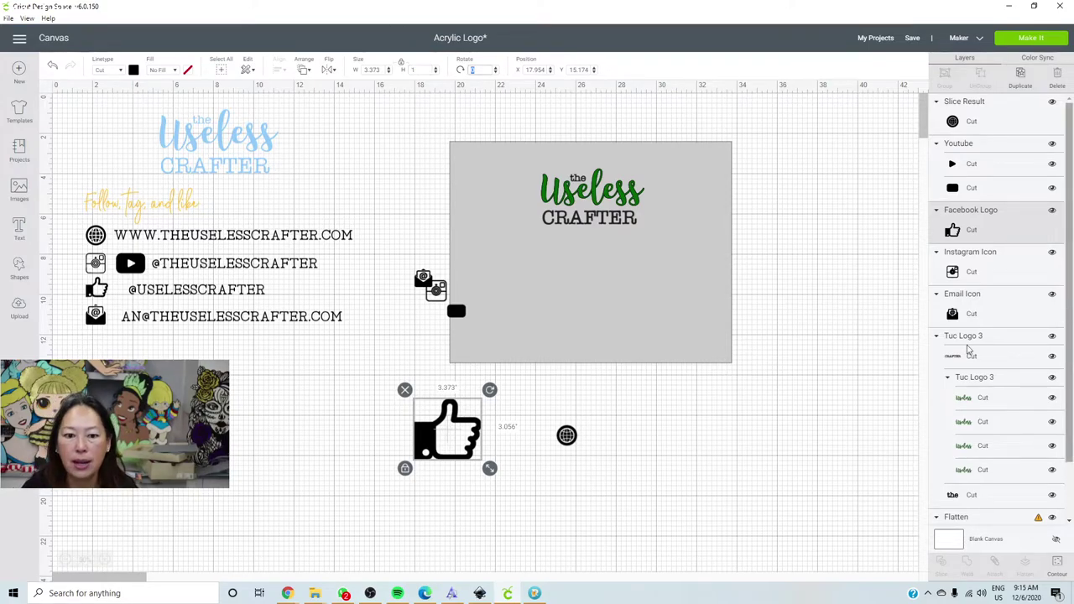
Step: Move the Instagram camera icon clear of the other icons, set its height to 1 inch, and enlarge the email envelope icon slightly
left_click(435, 288)
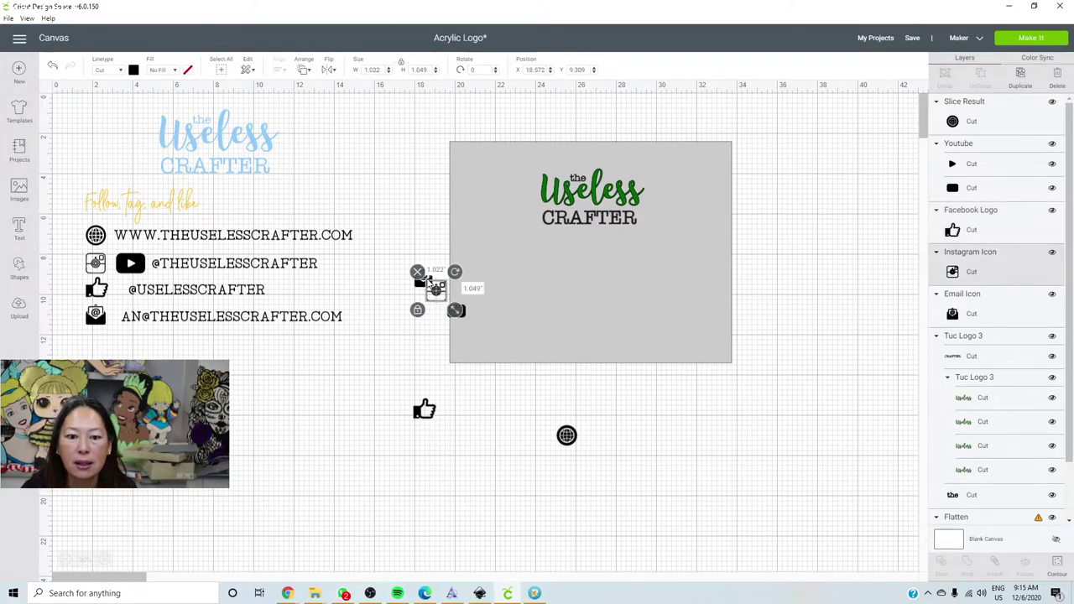
left_click_drag(435, 288, 408, 344)
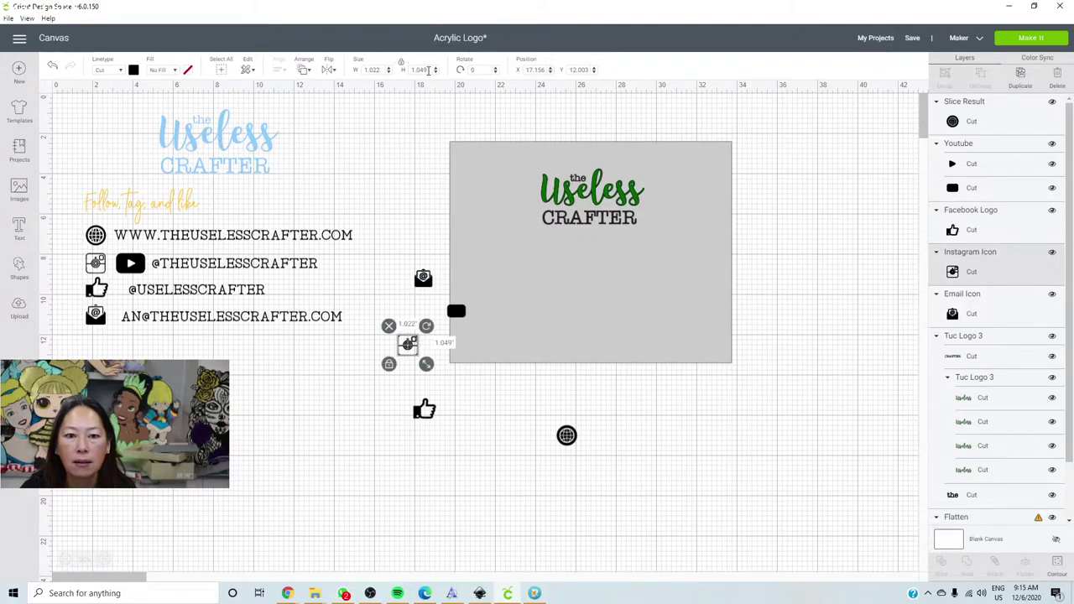
double_click(422, 70)
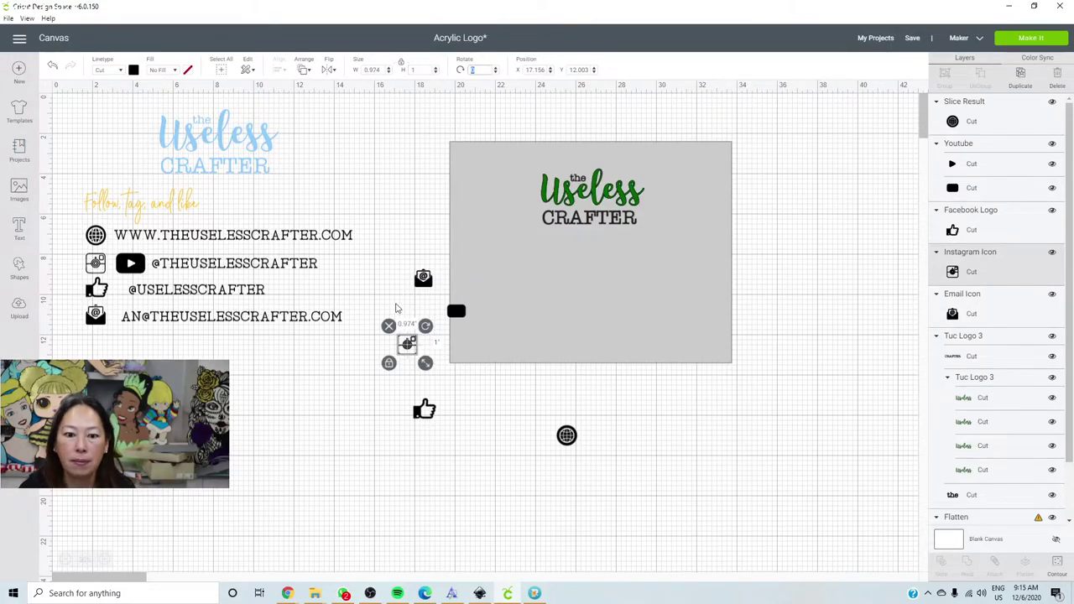
left_click(423, 278)
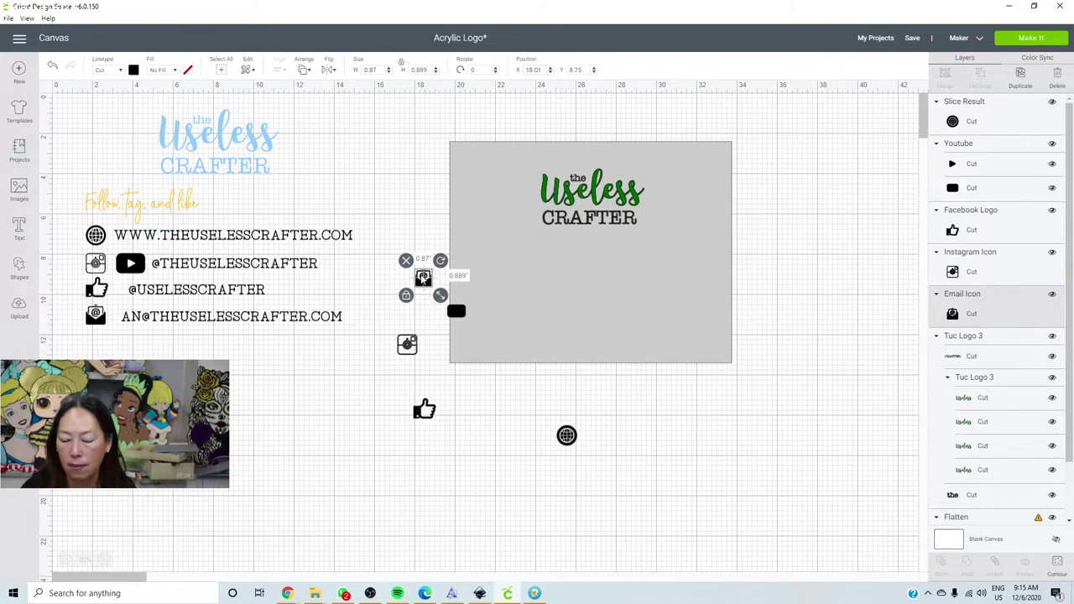
double_click(422, 68)
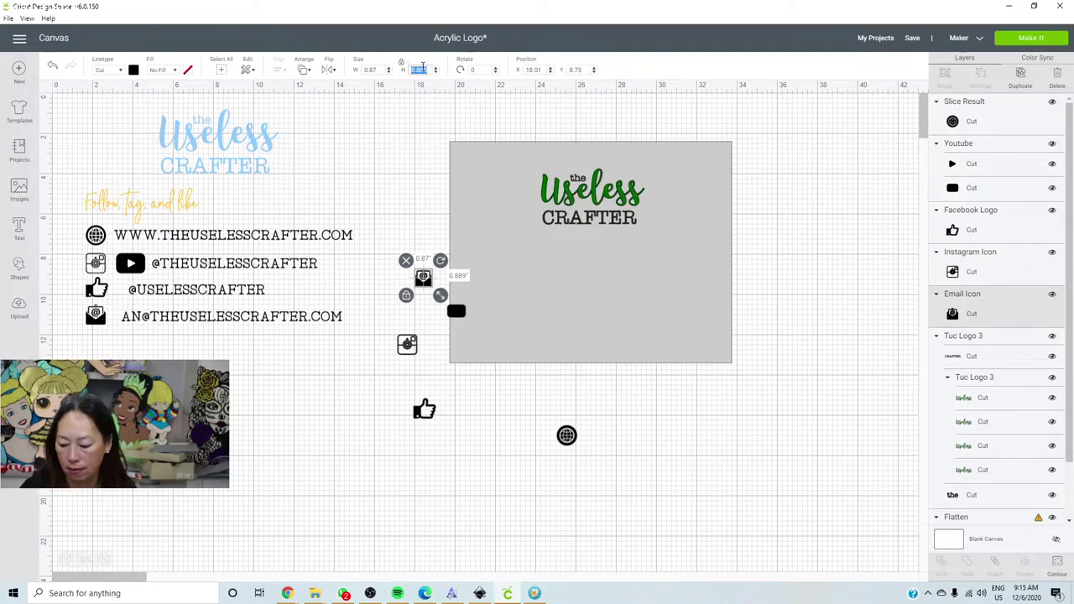
Step: Move the YouTube icon below the gray rectangle's lower-right corner and set its height to 1 inch, keeping its proportions locked
left_click(456, 312)
left_click_drag(456, 312, 723, 412)
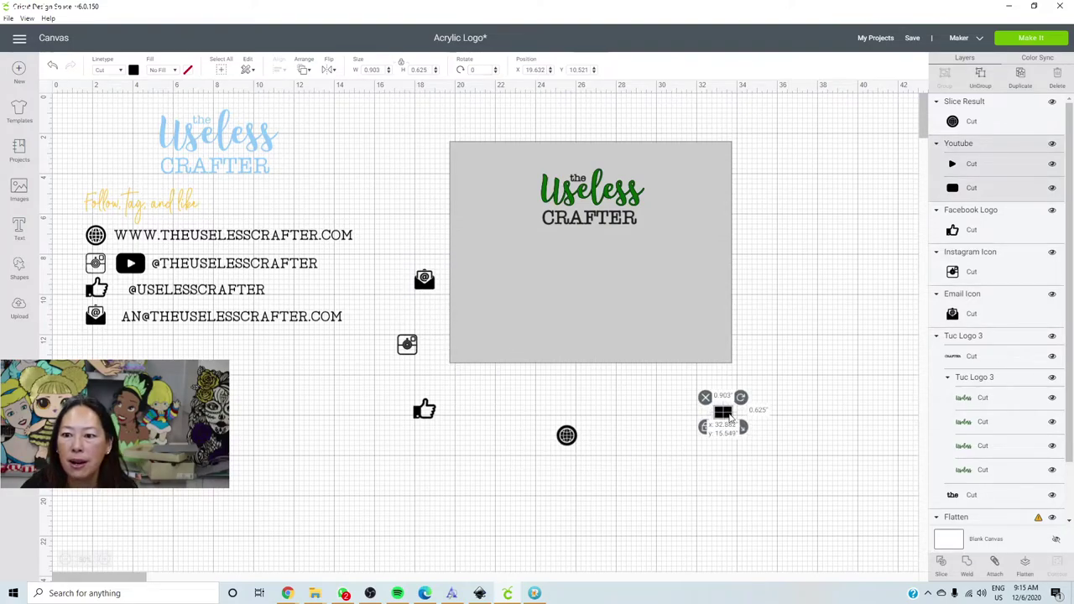
left_click(965, 190)
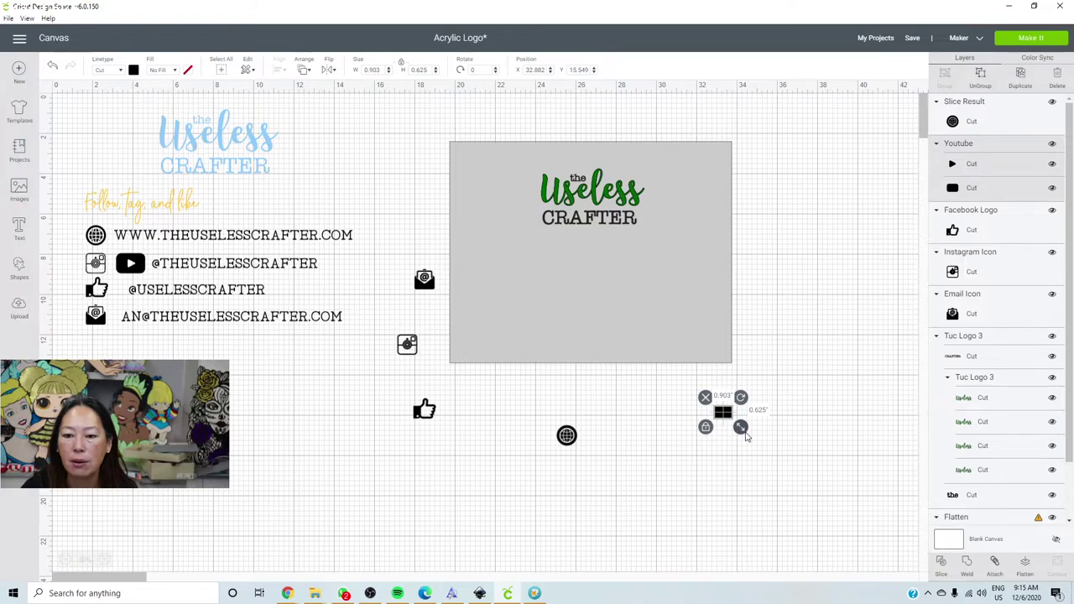
left_click(420, 70)
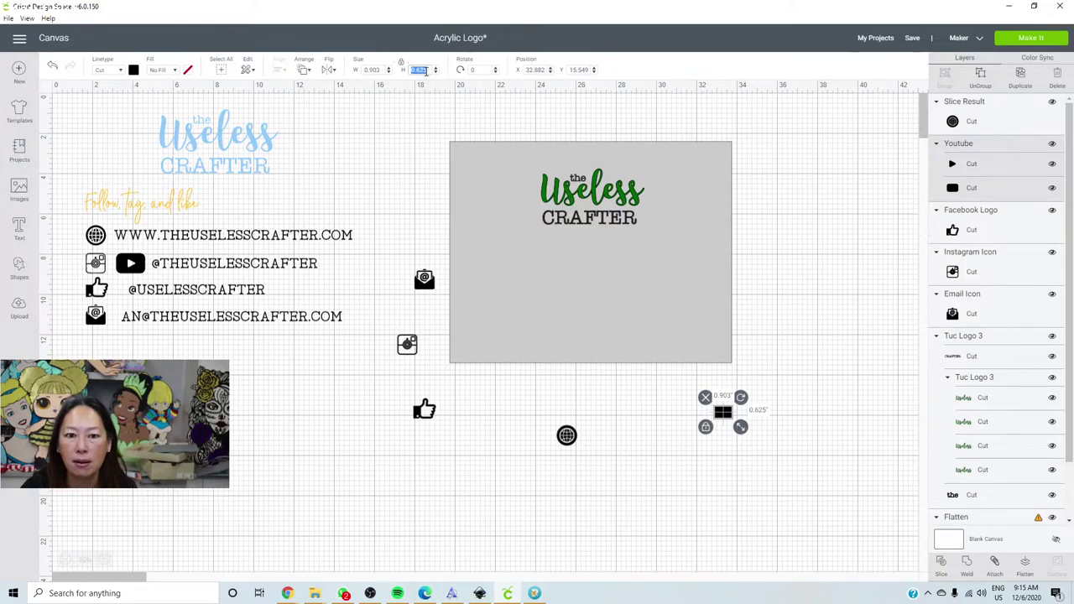
type("1")
key("Tab")
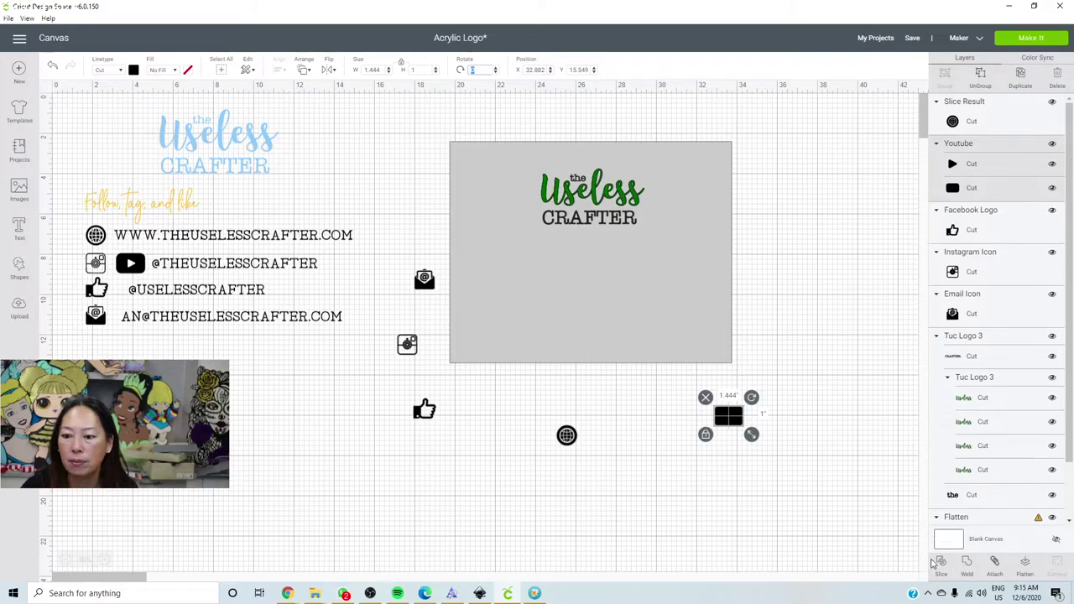
Step: Slice the play triangle out of the YouTube icon and place the cut-out badge between the Instagram and thumbs-up icons
left_click(977, 206)
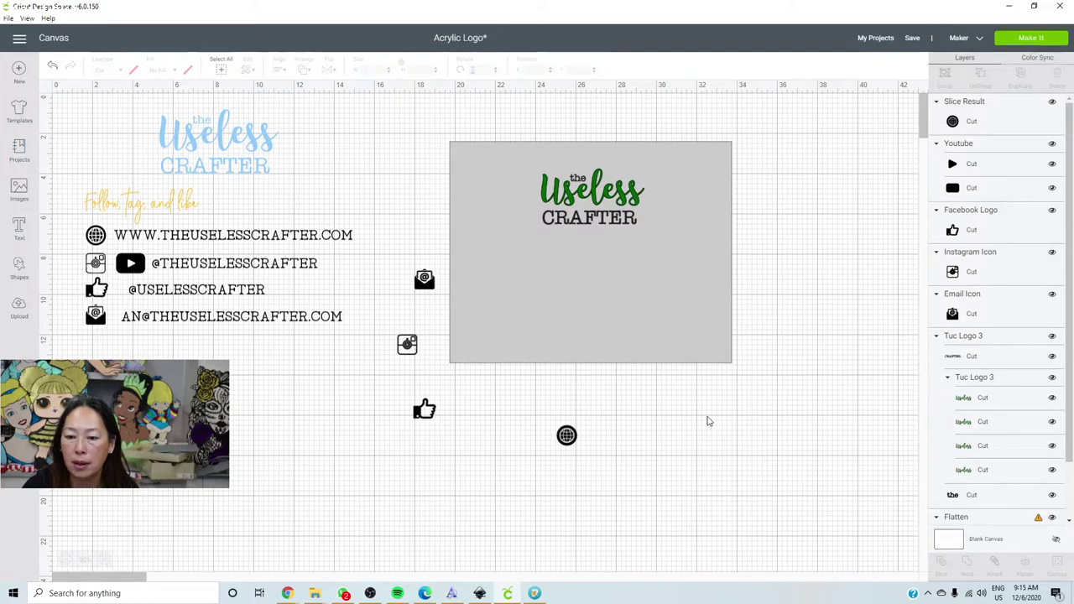
left_click_drag(729, 420, 720, 497)
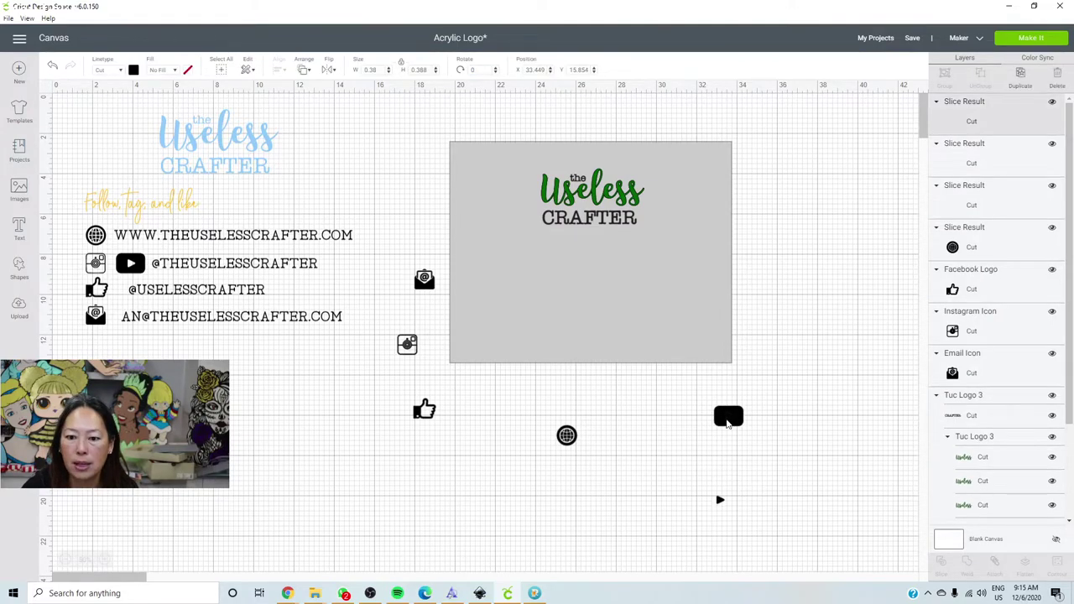
left_click_drag(728, 424, 424, 377)
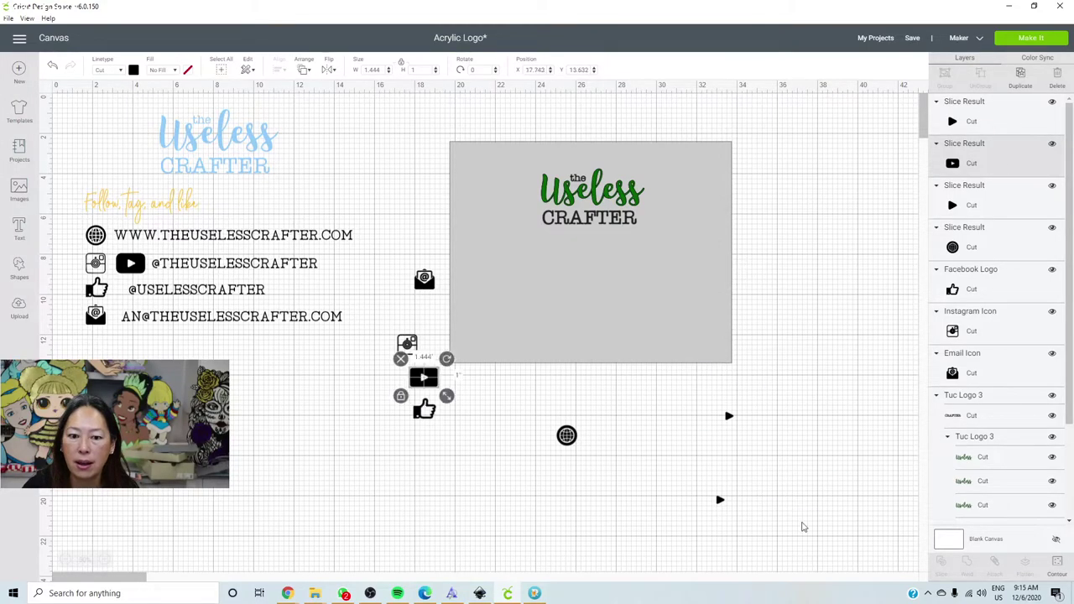
Step: Delete the two leftover play triangles from the YouTube slice
left_click(802, 527)
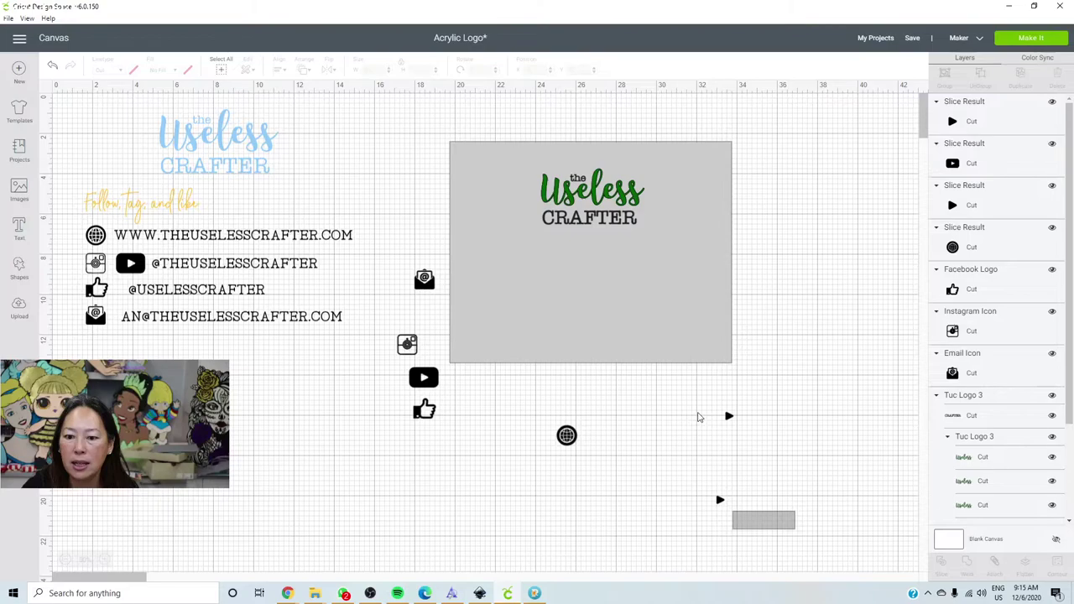
left_click_drag(698, 417, 747, 513)
key("Delete")
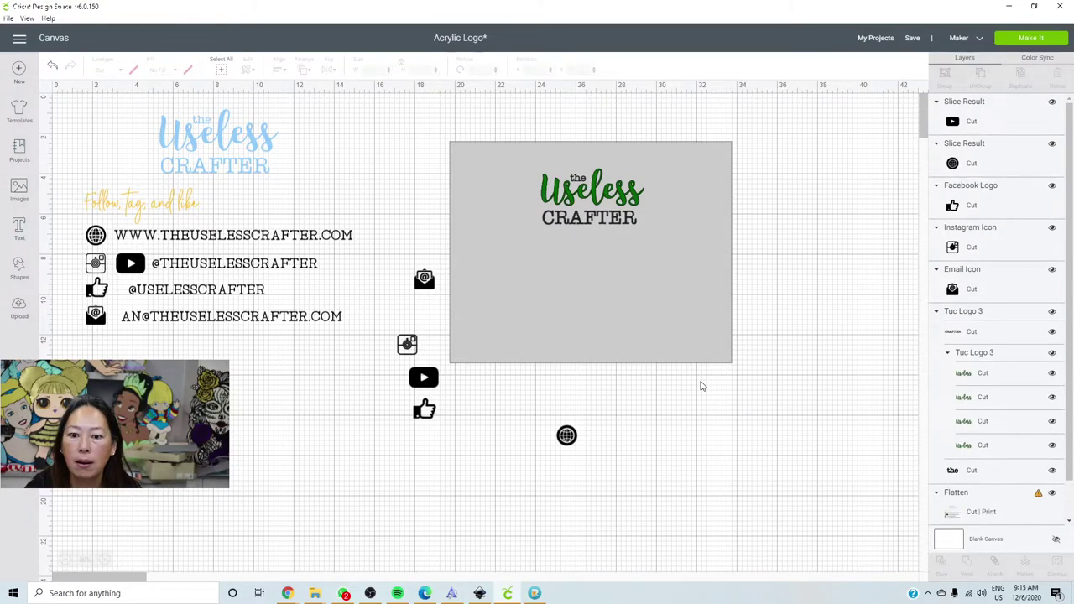
Step: Stack the email, Instagram, globe and YouTube icons along the gray rectangle's left edge, with the thumbs-up beside the email icon
left_click(424, 281)
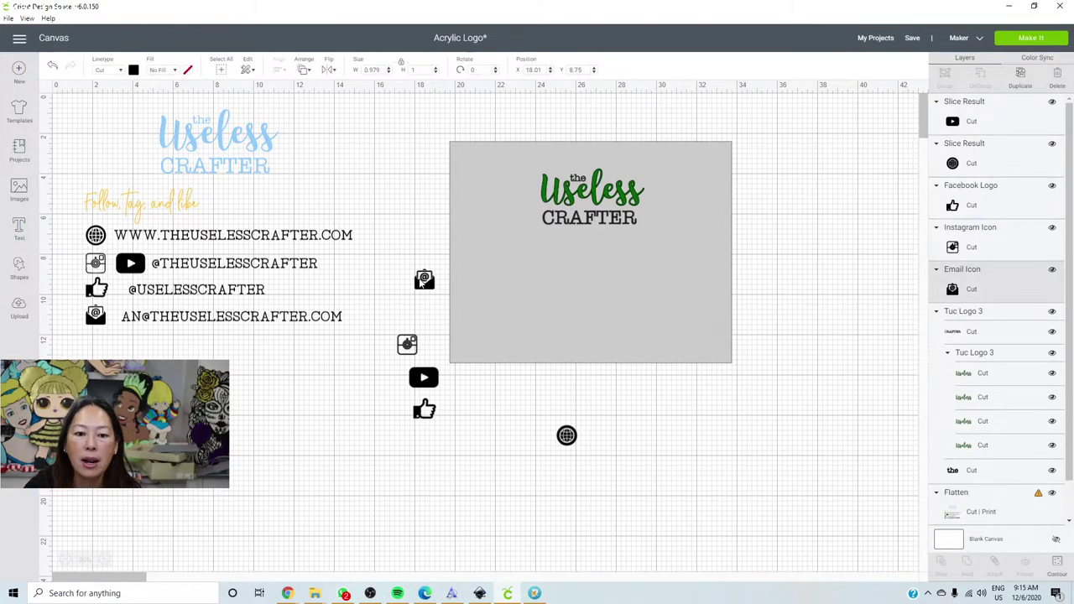
left_click_drag(424, 282, 471, 272)
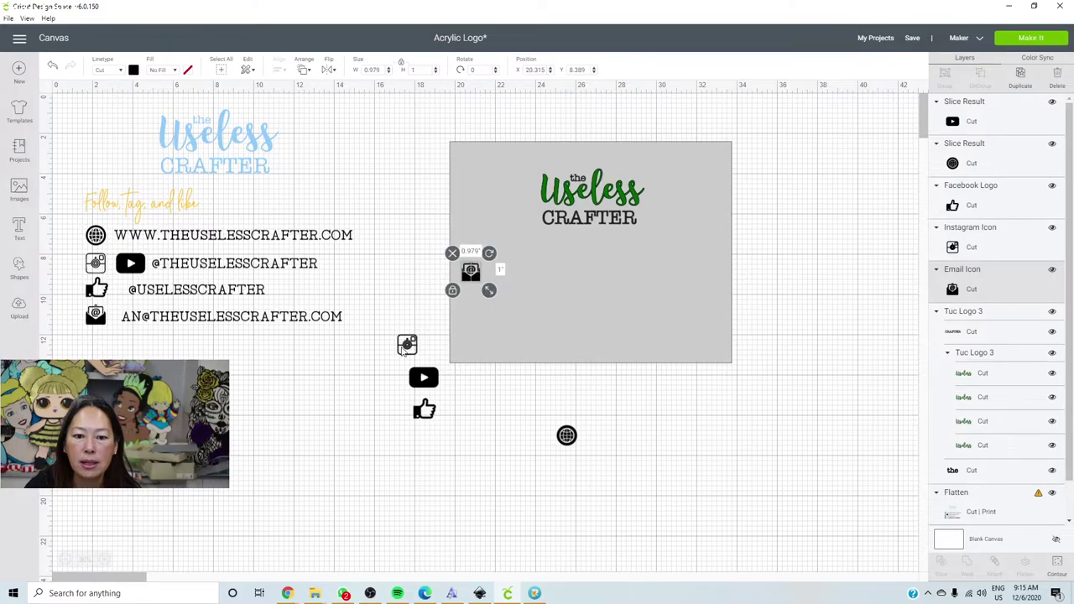
left_click_drag(405, 349, 472, 300)
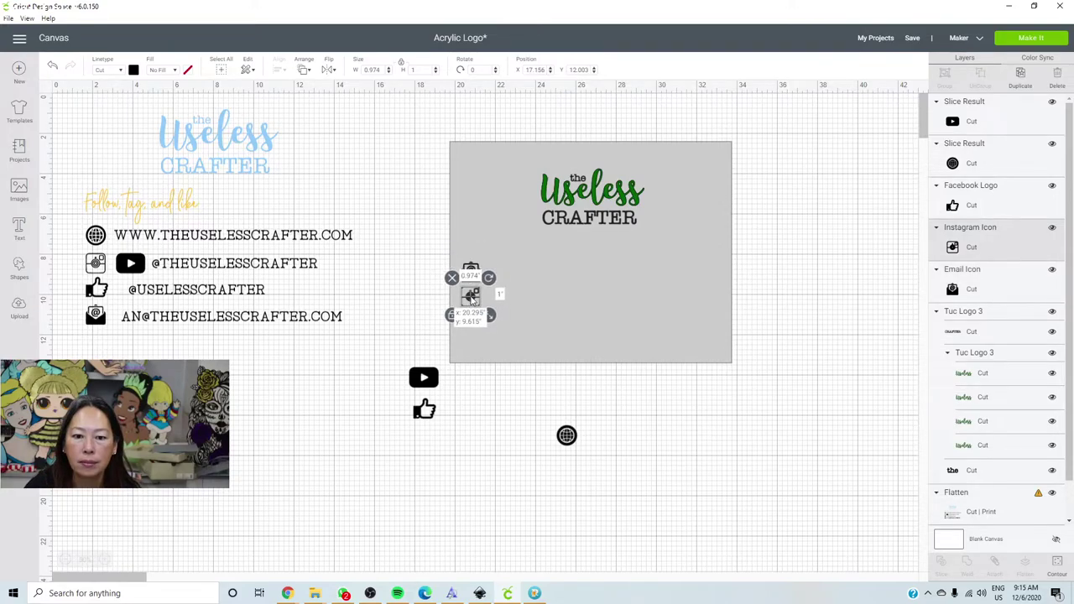
left_click_drag(567, 434, 446, 316)
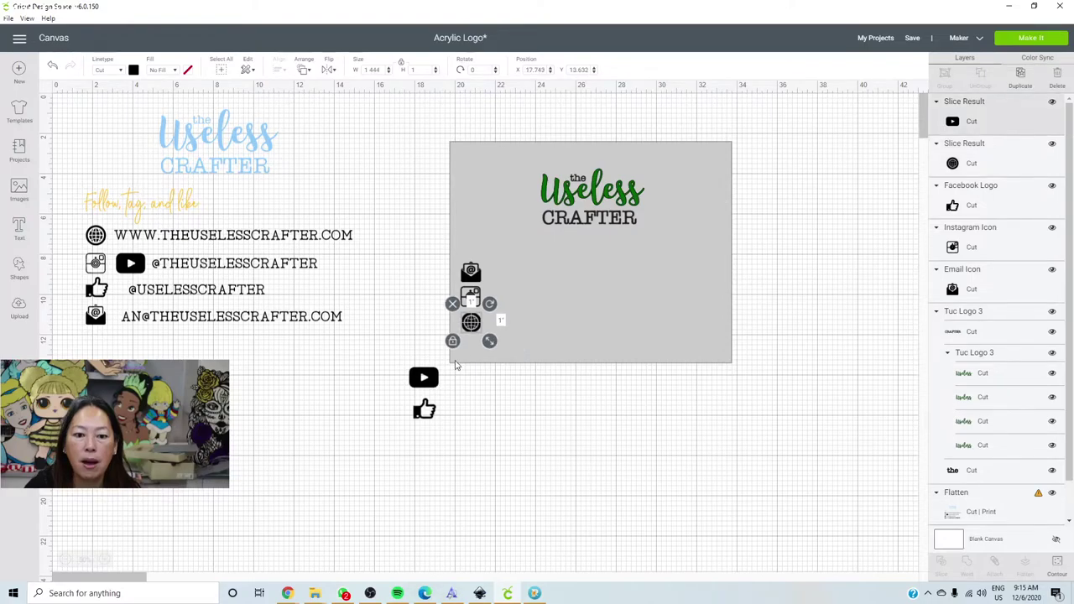
left_click_drag(424, 376, 476, 344)
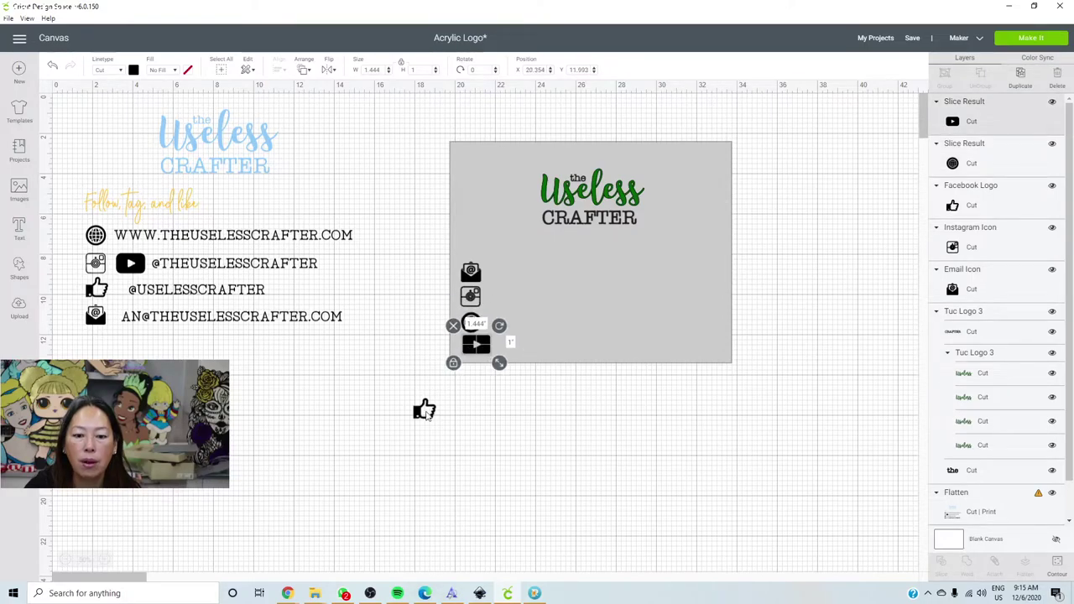
left_click_drag(426, 411, 521, 277)
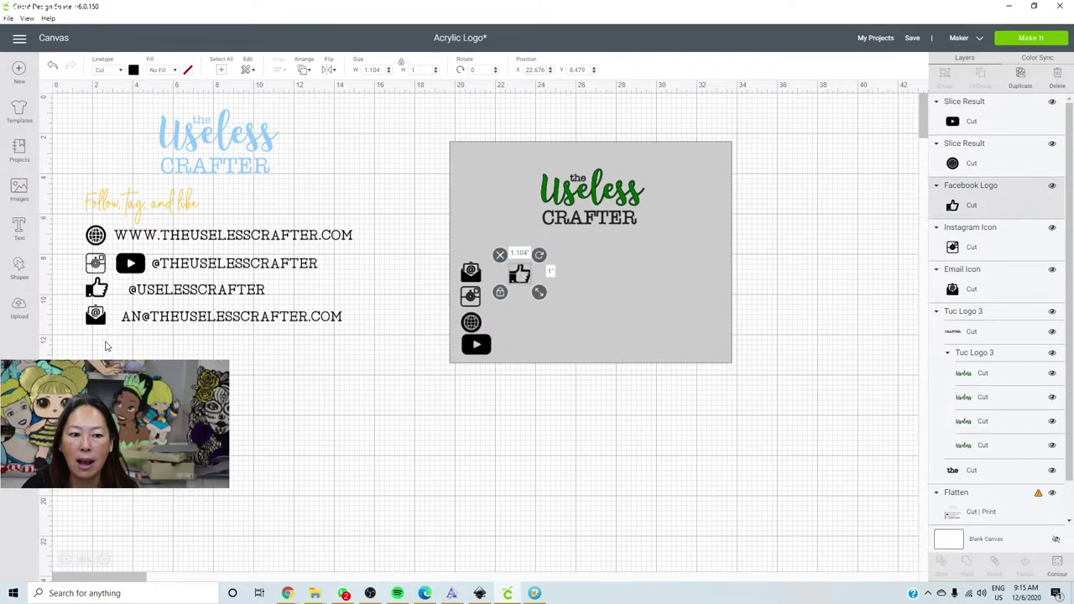
Step: Align the left edges of the stacked email, Instagram, globe and YouTube icons
left_click(471, 292)
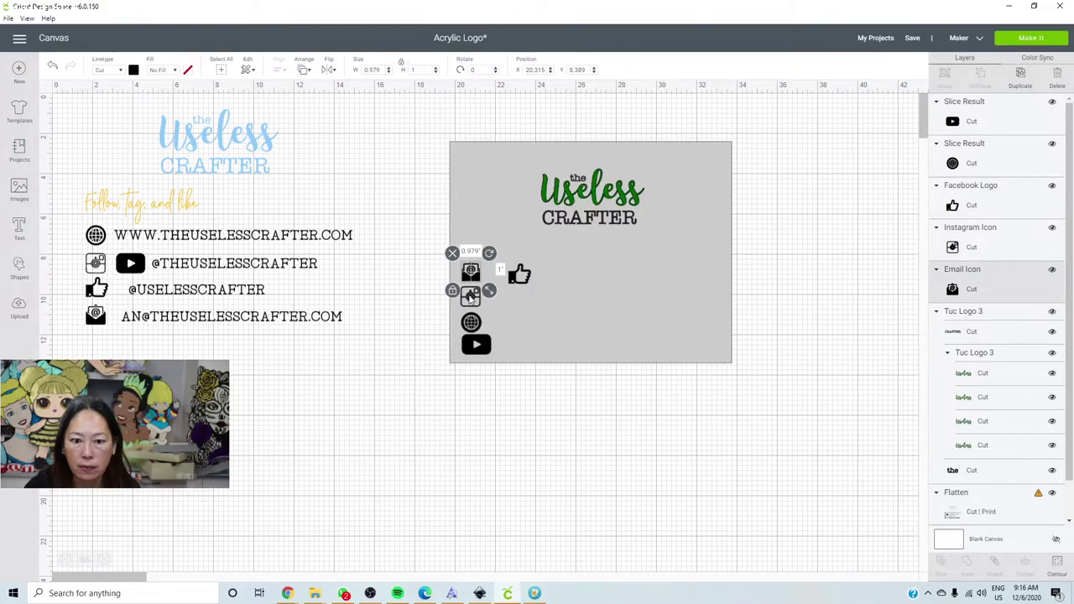
left_click(471, 295, "shift")
left_click(471, 322, "shift")
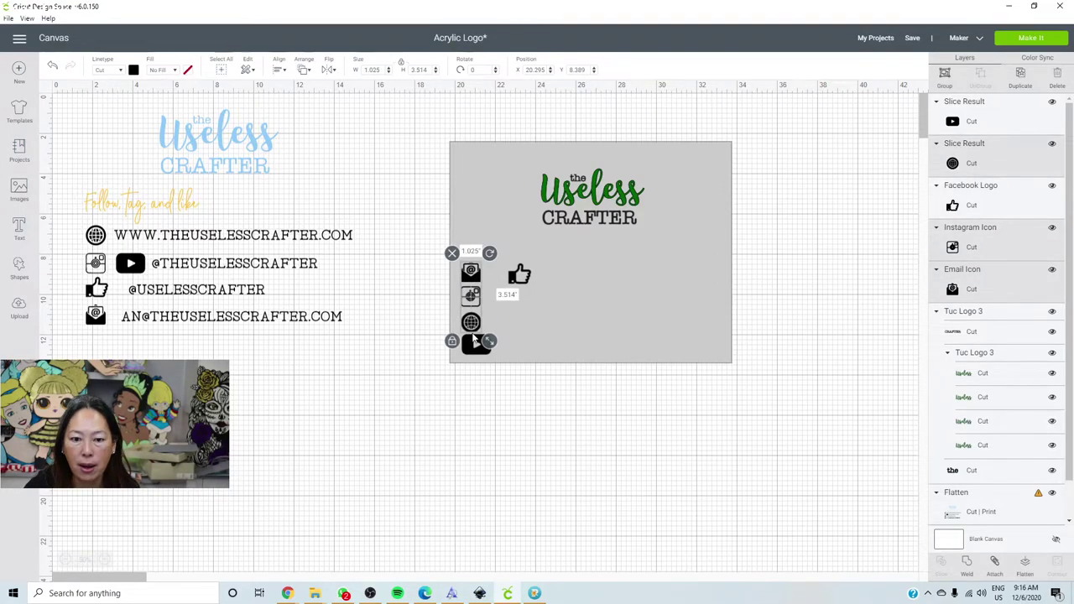
left_click(475, 341, "shift")
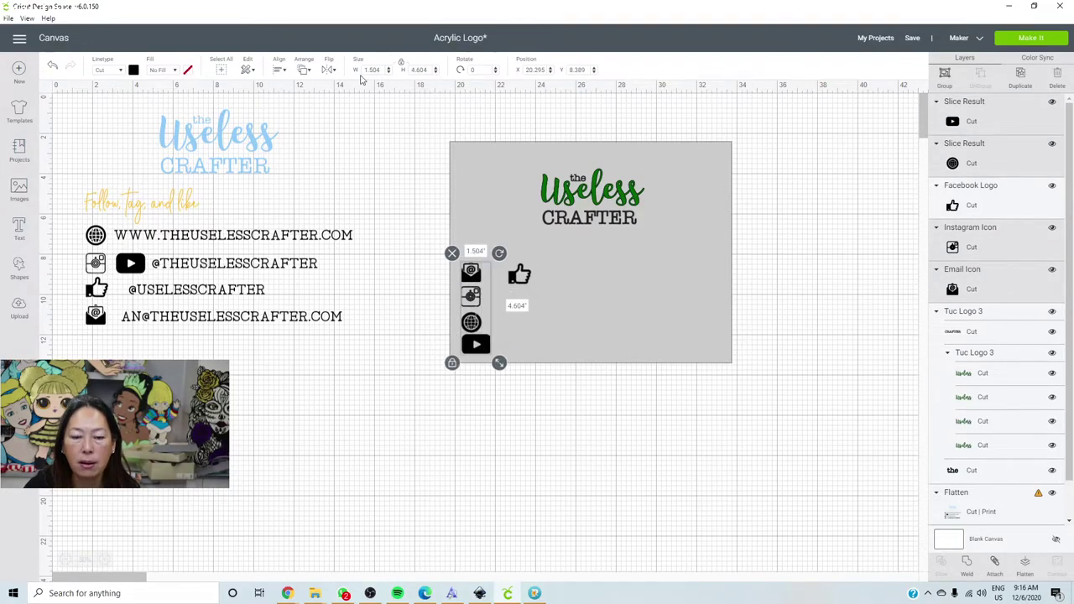
left_click(278, 71)
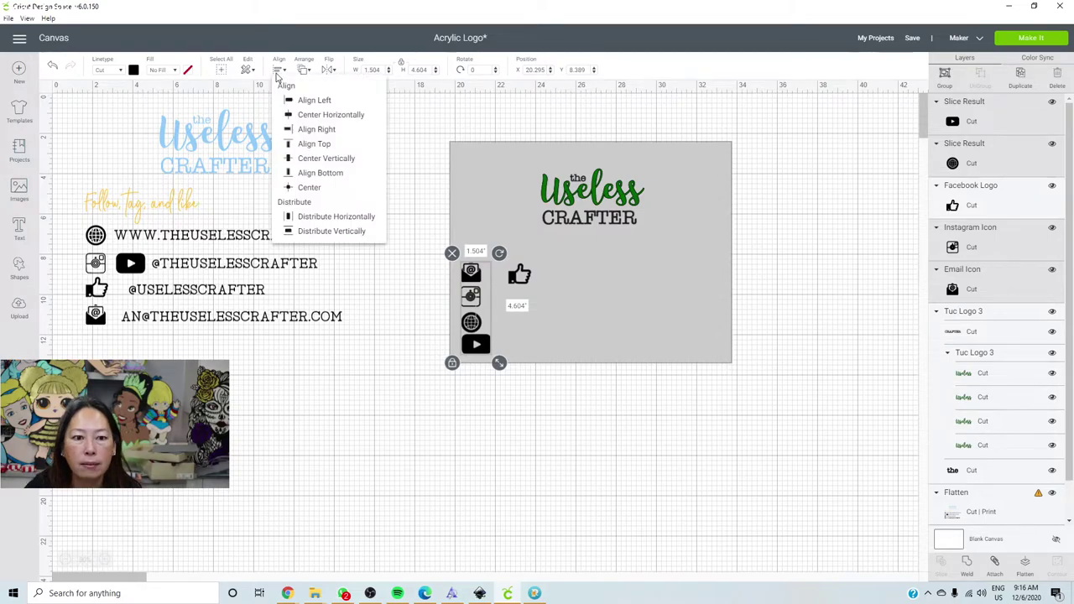
left_click(292, 101)
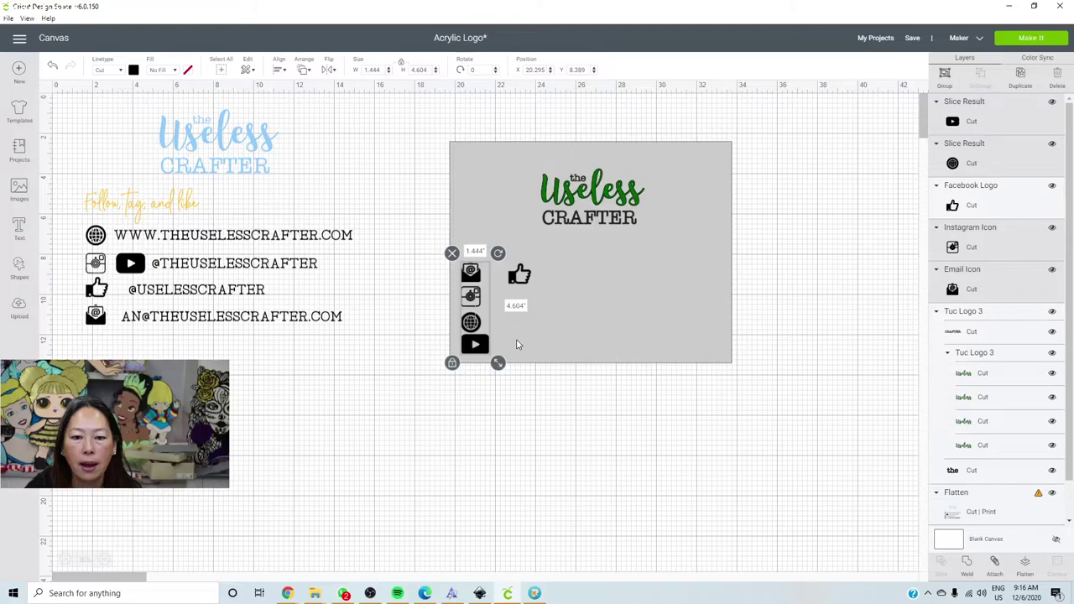
left_click(520, 345)
Step: Move the thumbs-up icon down to sit directly beside the Instagram icon
left_click(525, 281)
left_click_drag(524, 281, 514, 277)
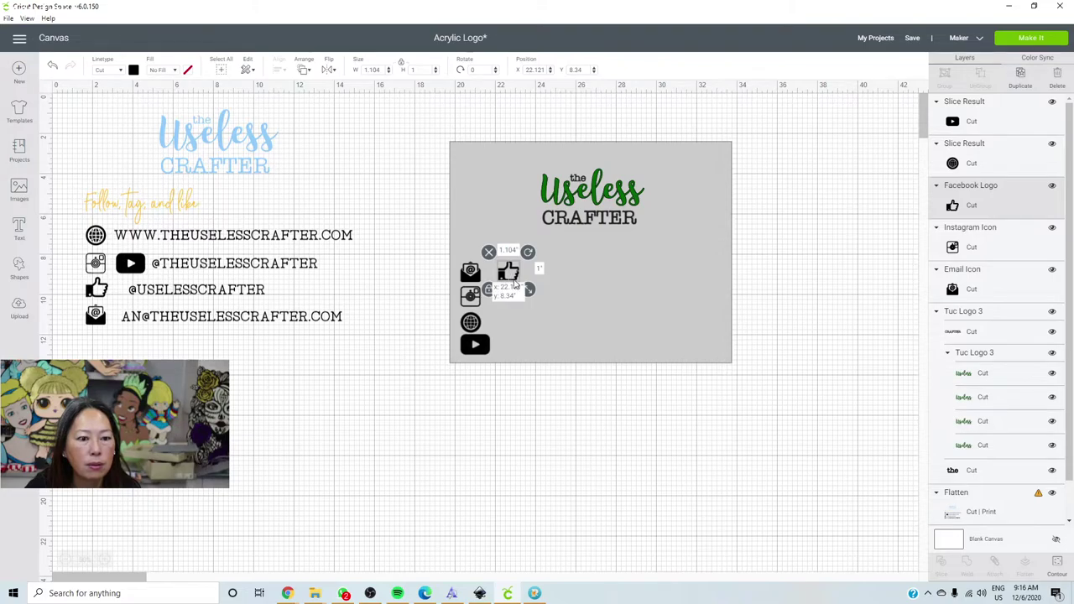
left_click_drag(514, 277, 505, 300)
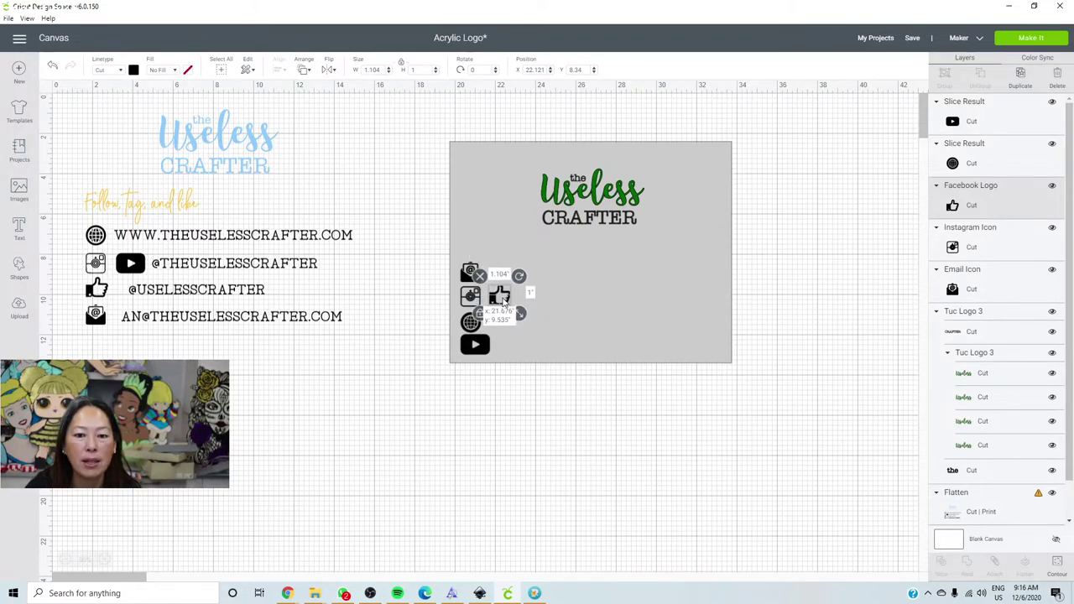
left_click_drag(504, 301, 502, 302)
Step: Align the bottom edges of the Instagram and thumbs-up icons
left_click(471, 297)
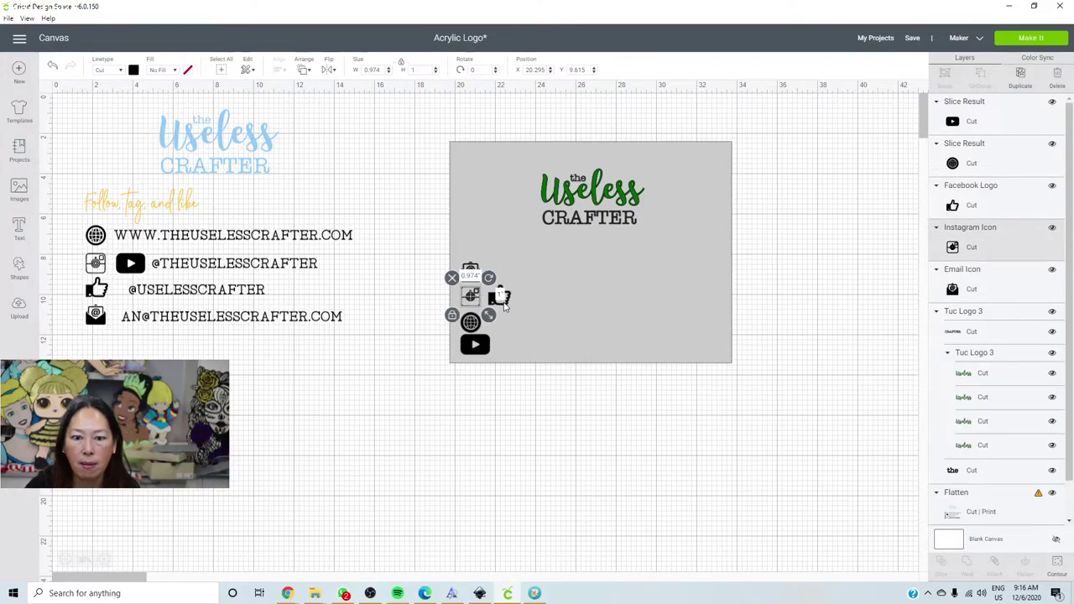
left_click(504, 307, "shift")
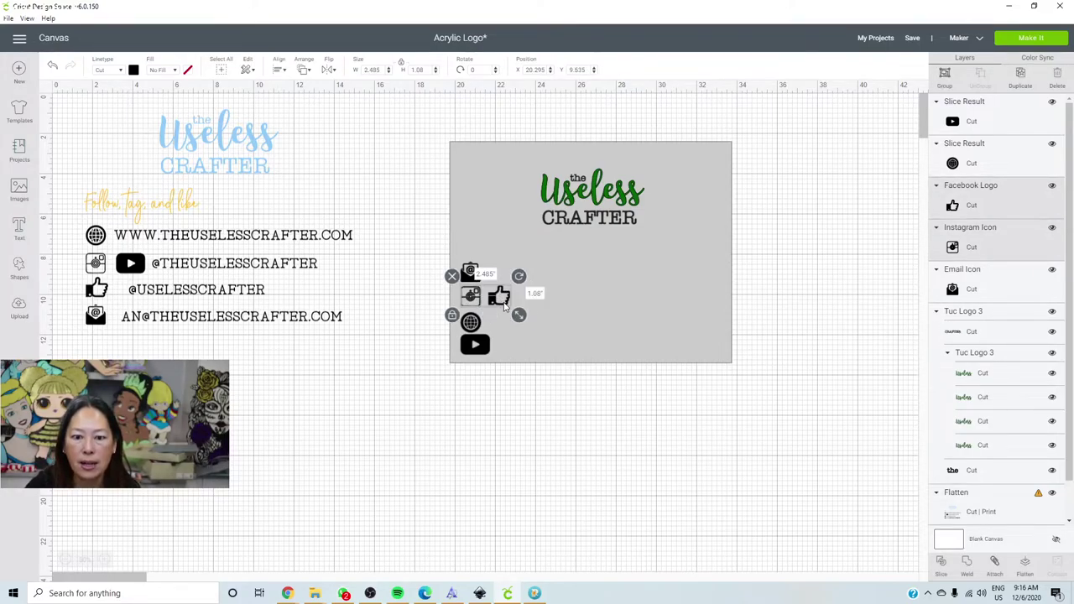
left_click(283, 72)
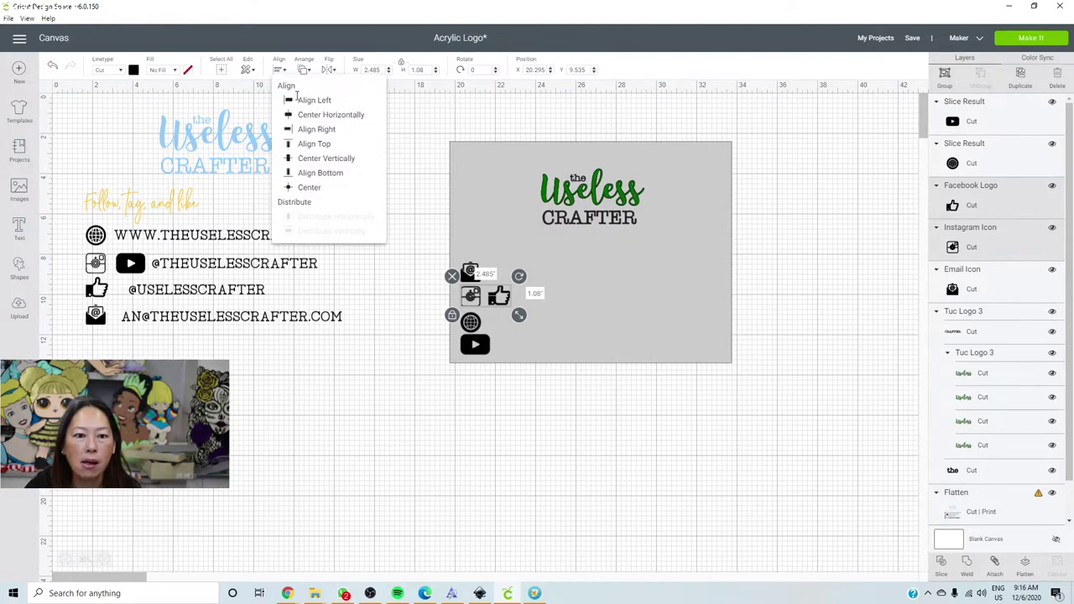
left_click(331, 173)
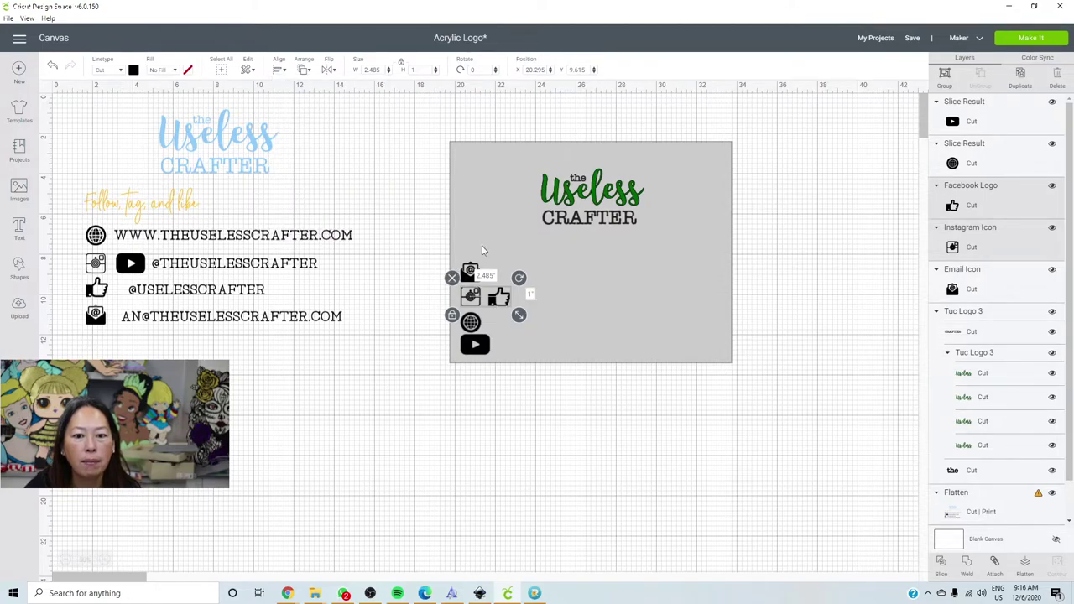
left_click(608, 481)
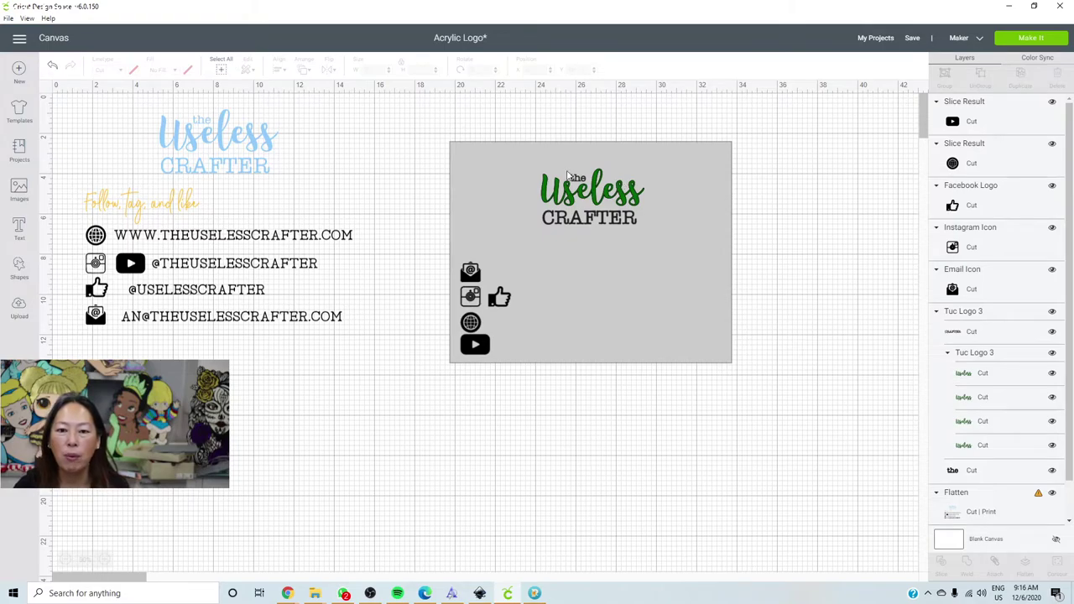
Step: Center the Useless Crafter logo horizontally on the gray rectangle
left_click(618, 213)
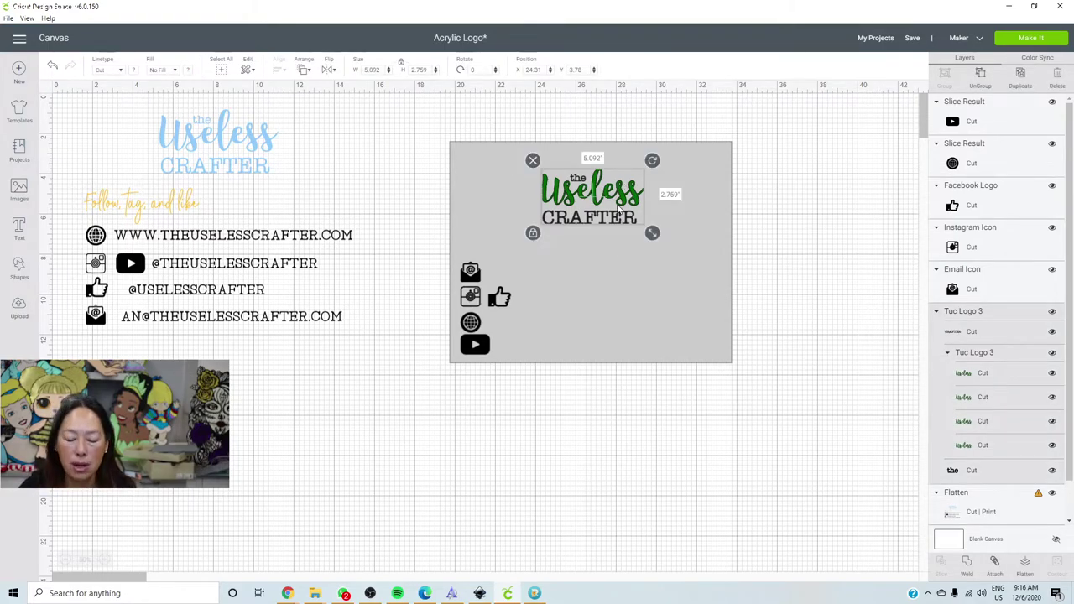
left_click(707, 165)
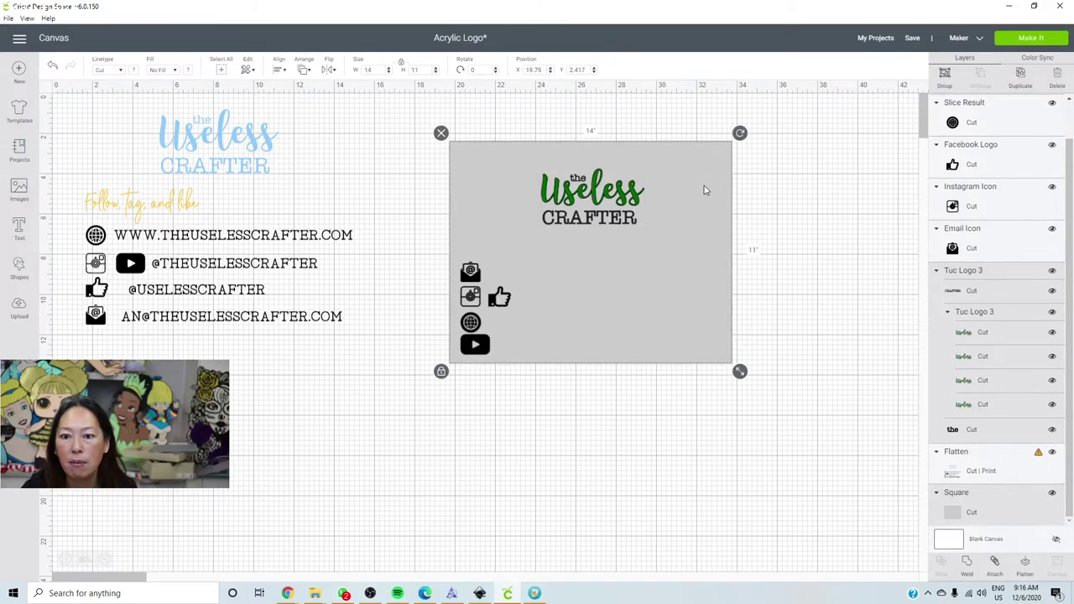
left_click(280, 69)
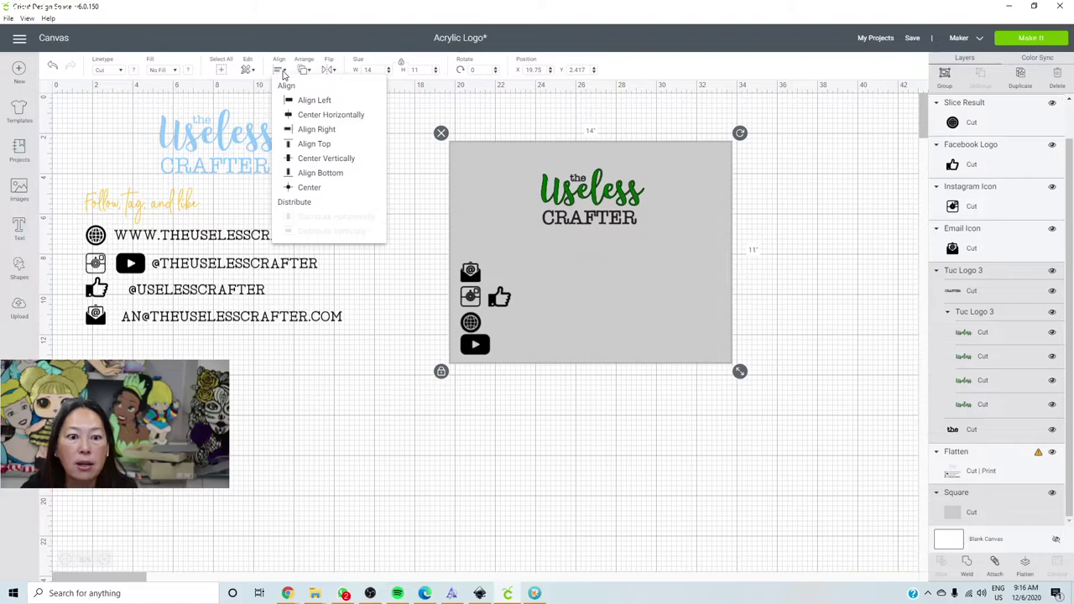
left_click(333, 115)
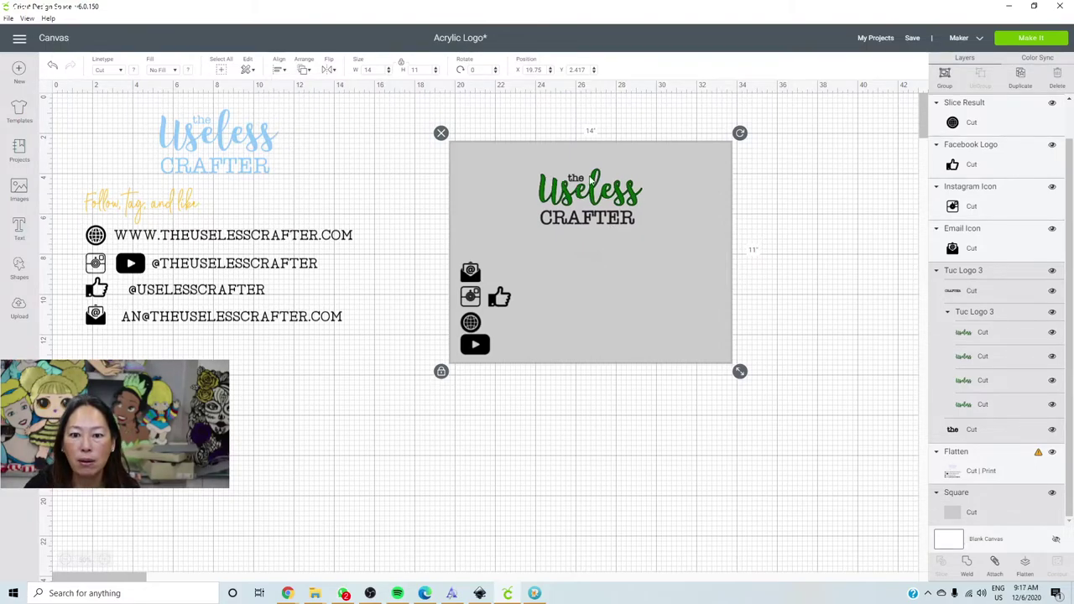
left_click(608, 423)
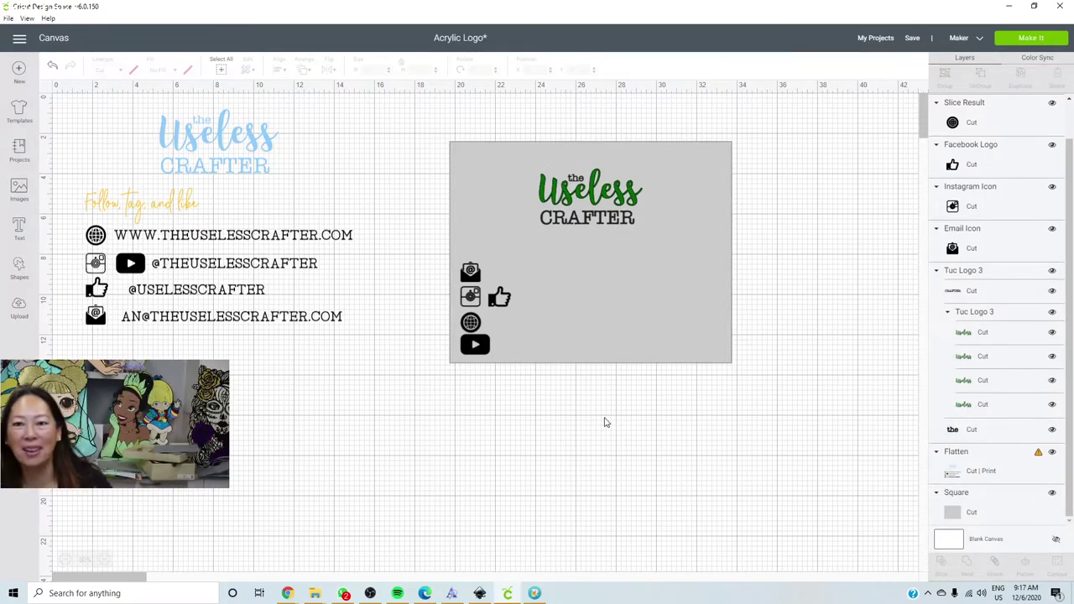
Step: Add a new text object and set its font to Typewriter Font, searching the fonts for "typewri"
left_click(271, 240)
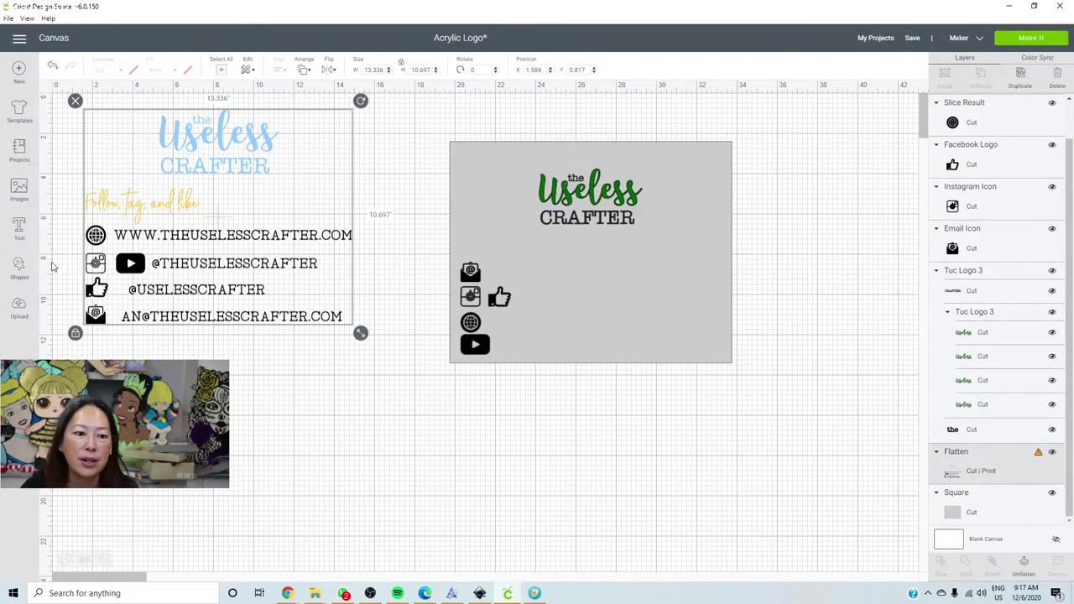
left_click(19, 228)
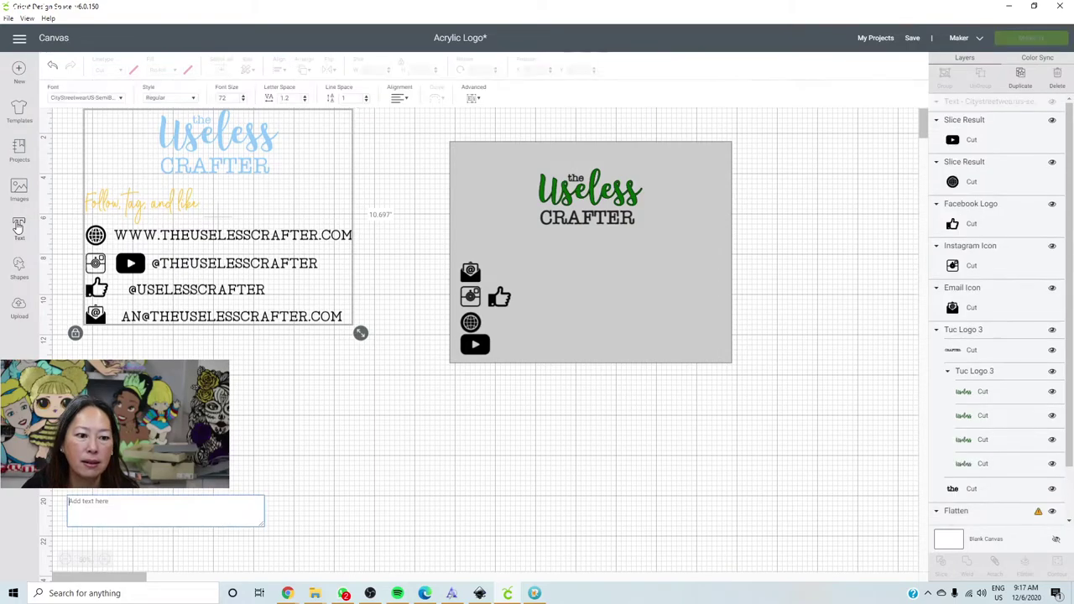
left_click(108, 98)
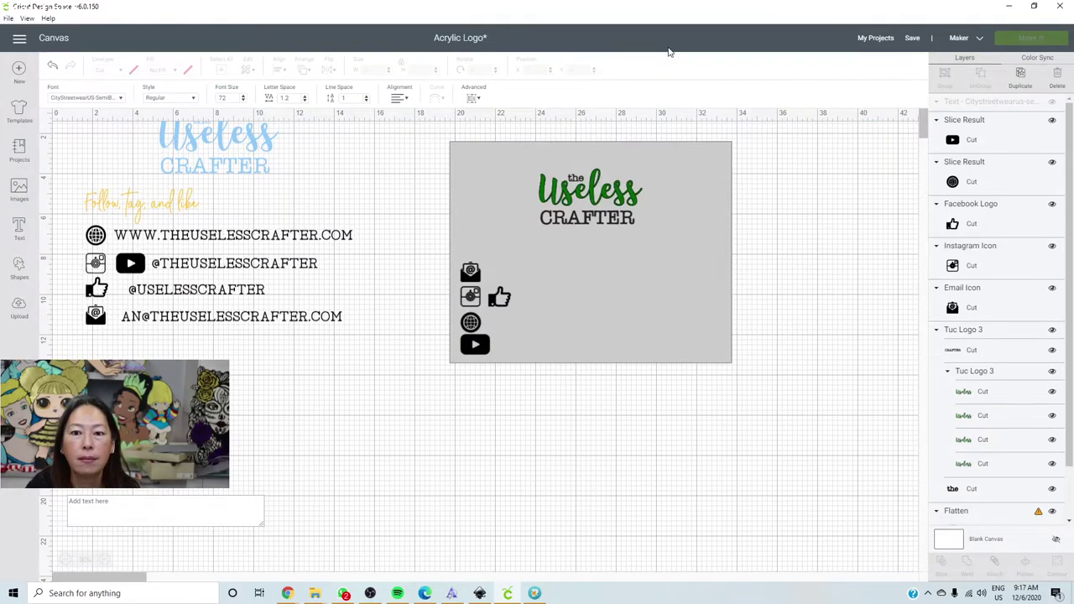
left_click(104, 98)
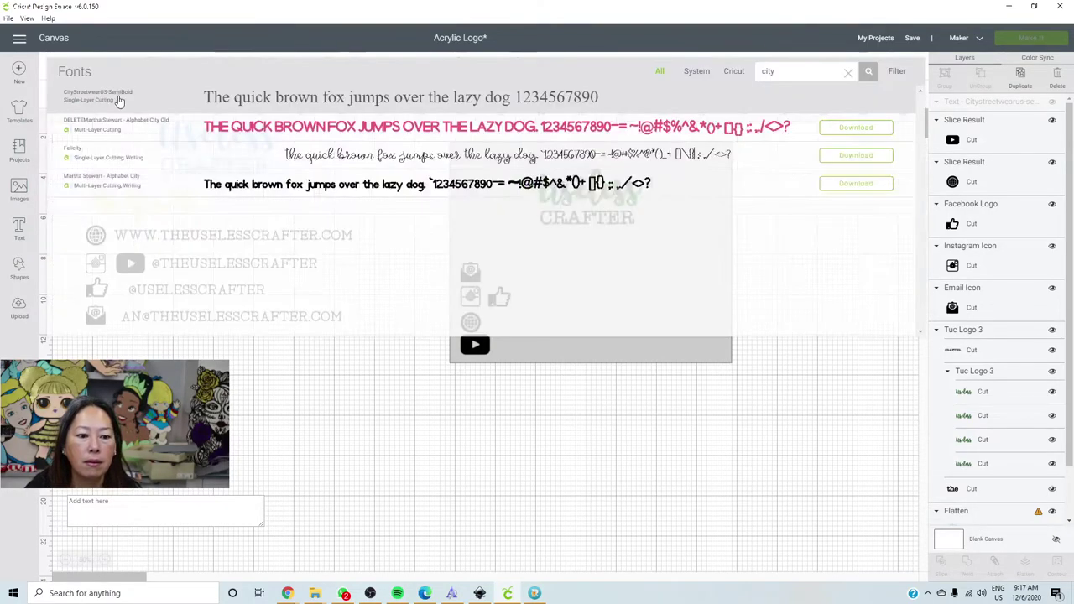
double_click(809, 72)
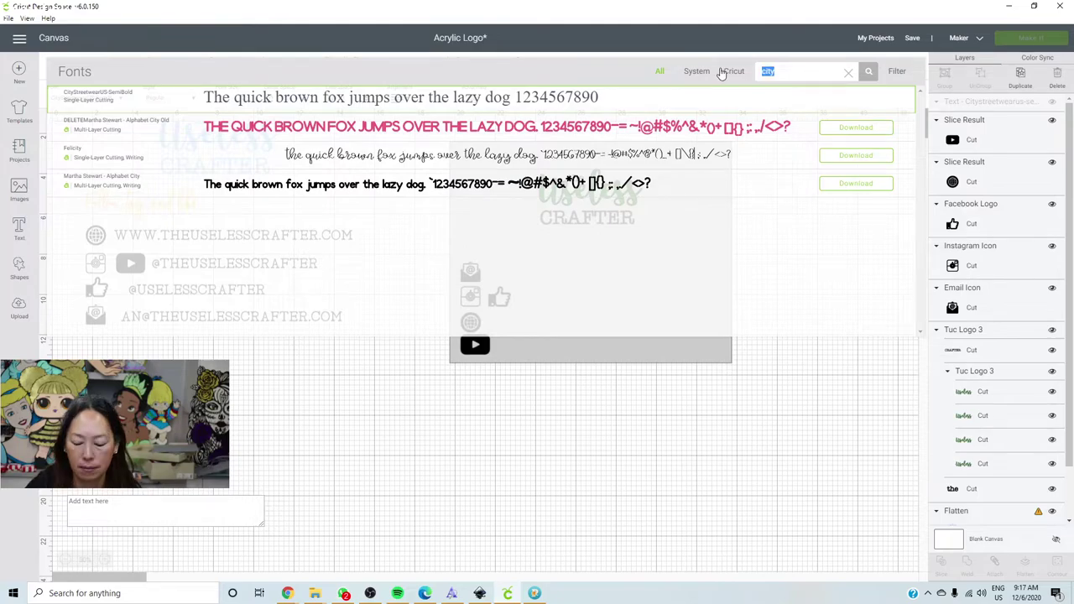
type("typewri")
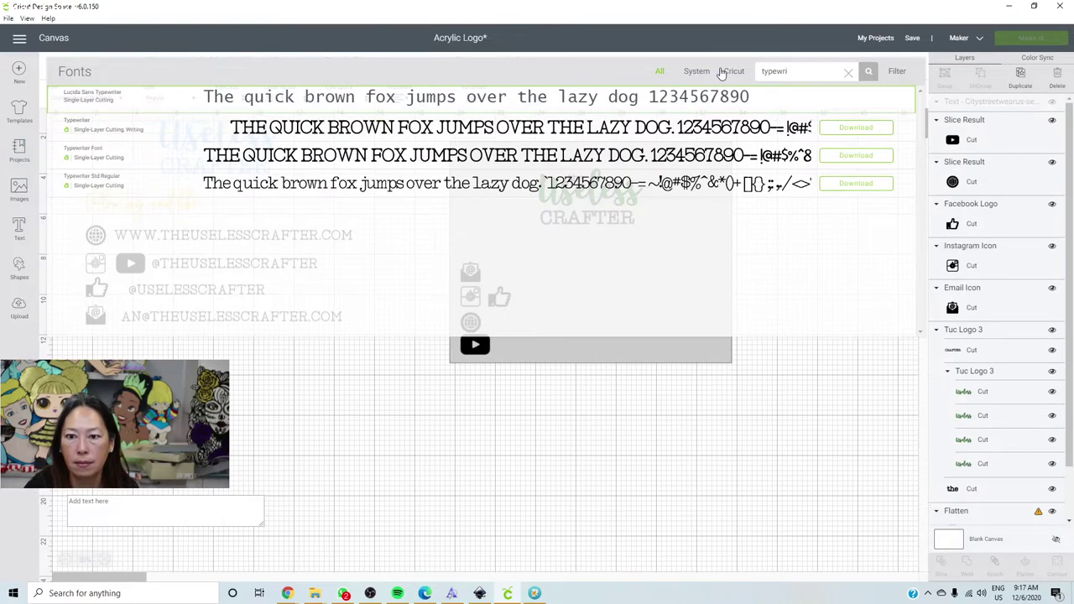
left_click(246, 162)
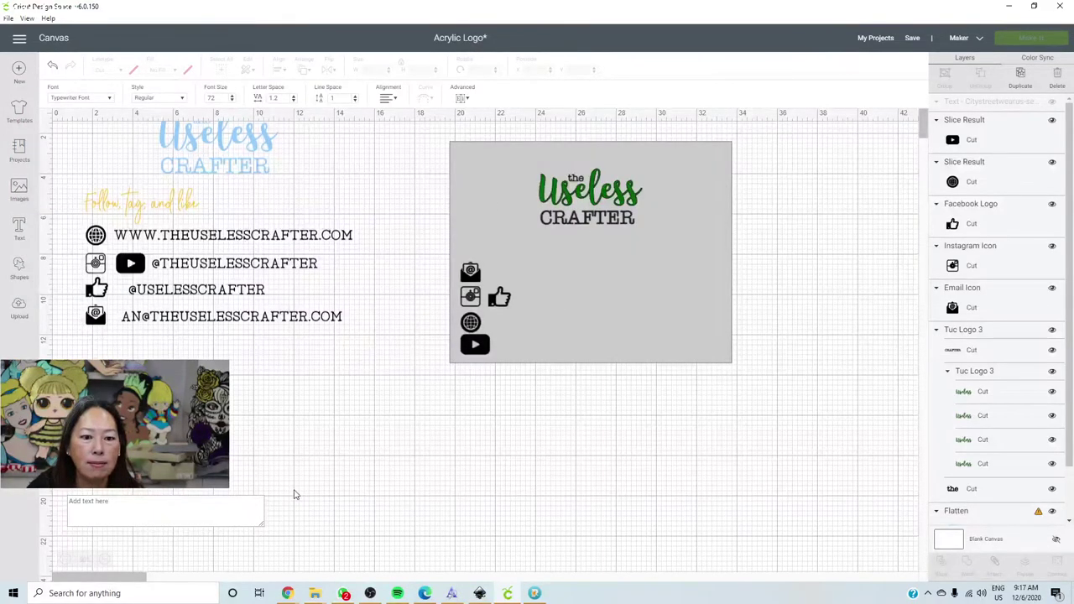
Step: Enter "theuselesscrafter" as the content of the new text object
left_click(216, 508)
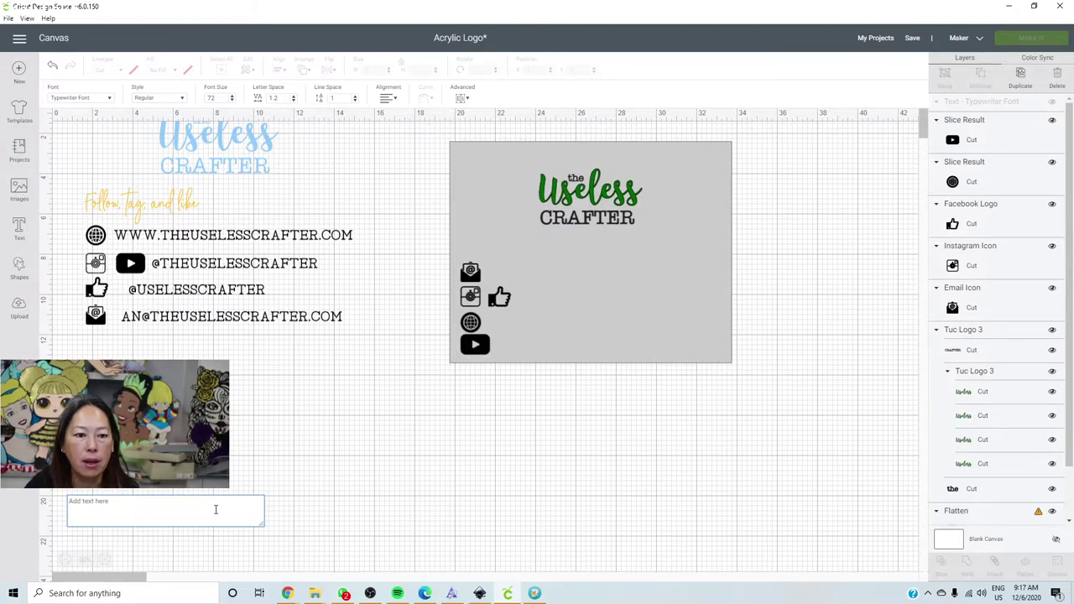
type("theusele")
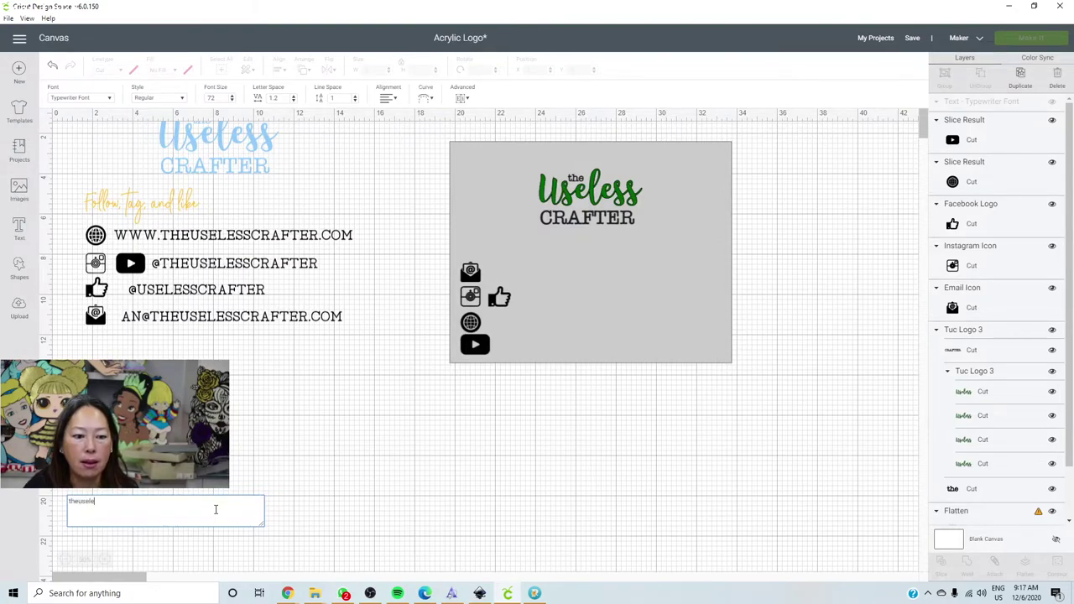
type("sscrafter")
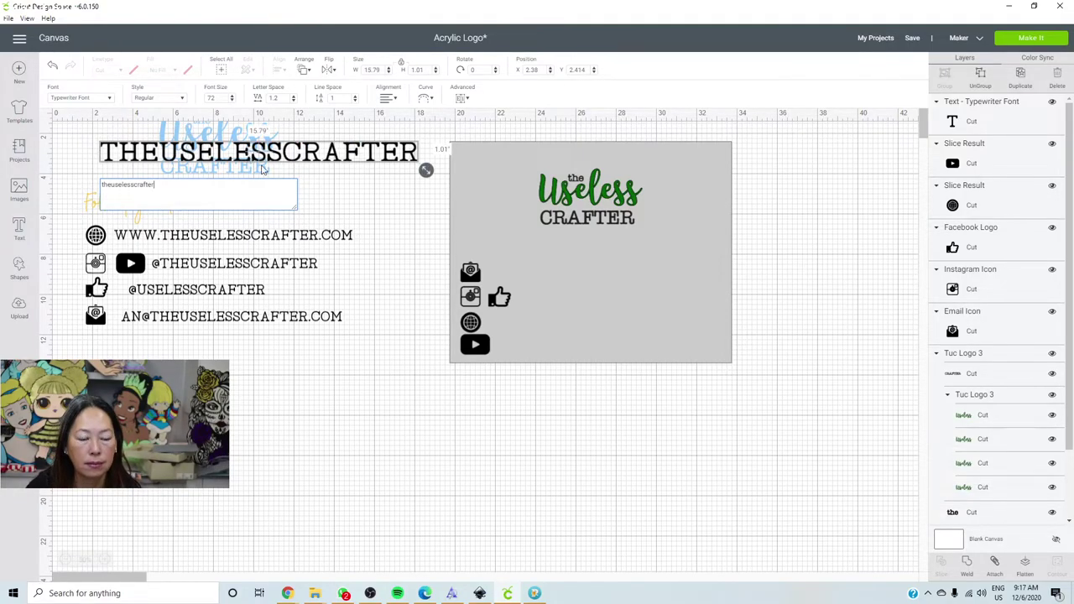
Step: Place the new text beside the email icon on the gray rectangle and scale it to about 10.8 inches wide
left_click_drag(249, 158, 414, 354)
left_click_drag(485, 394, 544, 427)
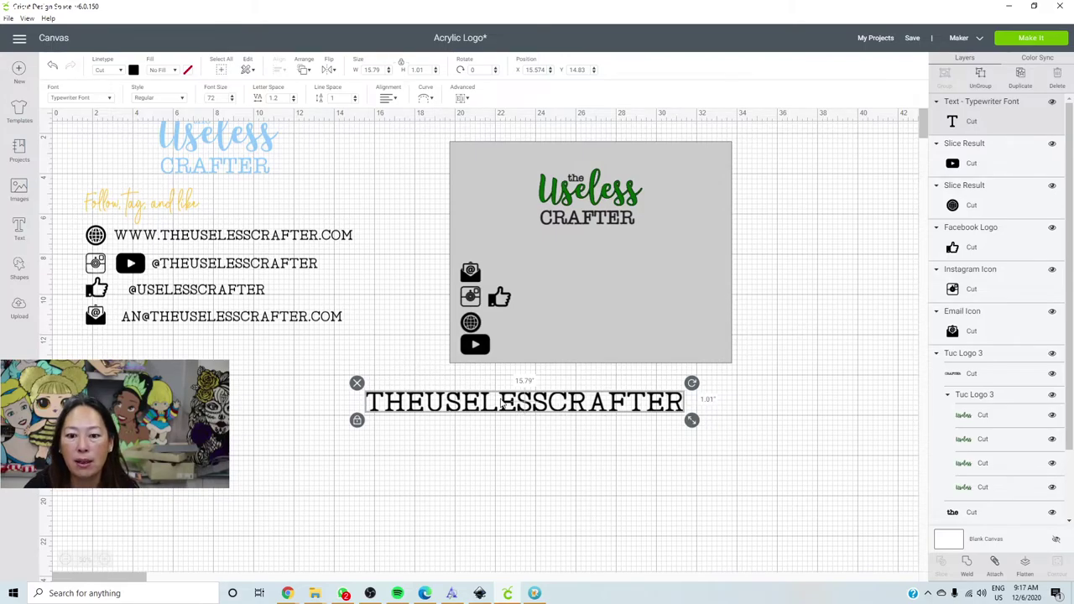
left_click_drag(499, 403, 634, 275)
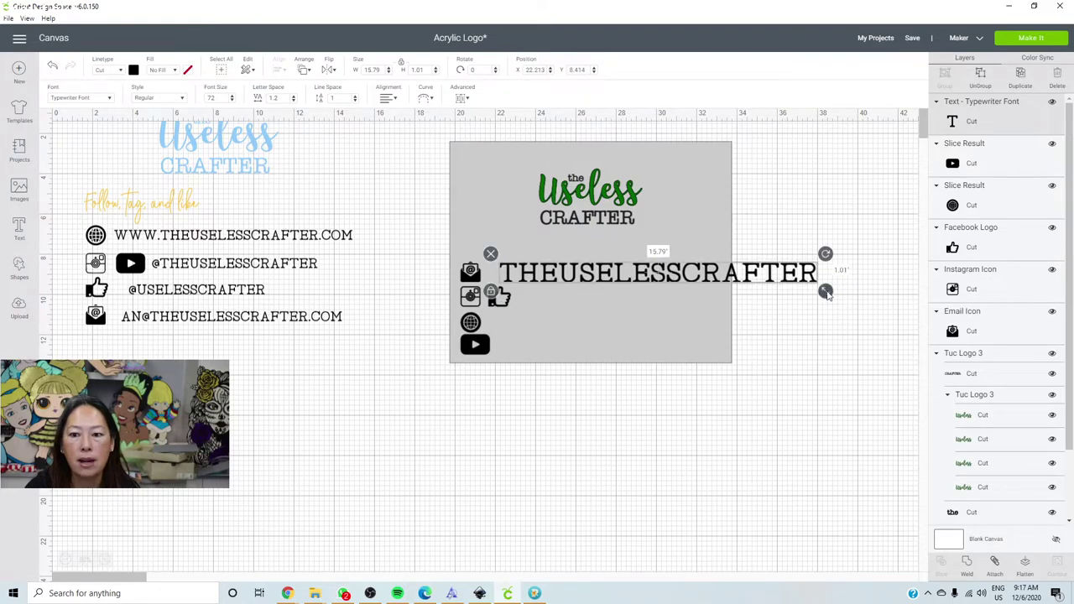
left_click_drag(819, 291, 727, 285)
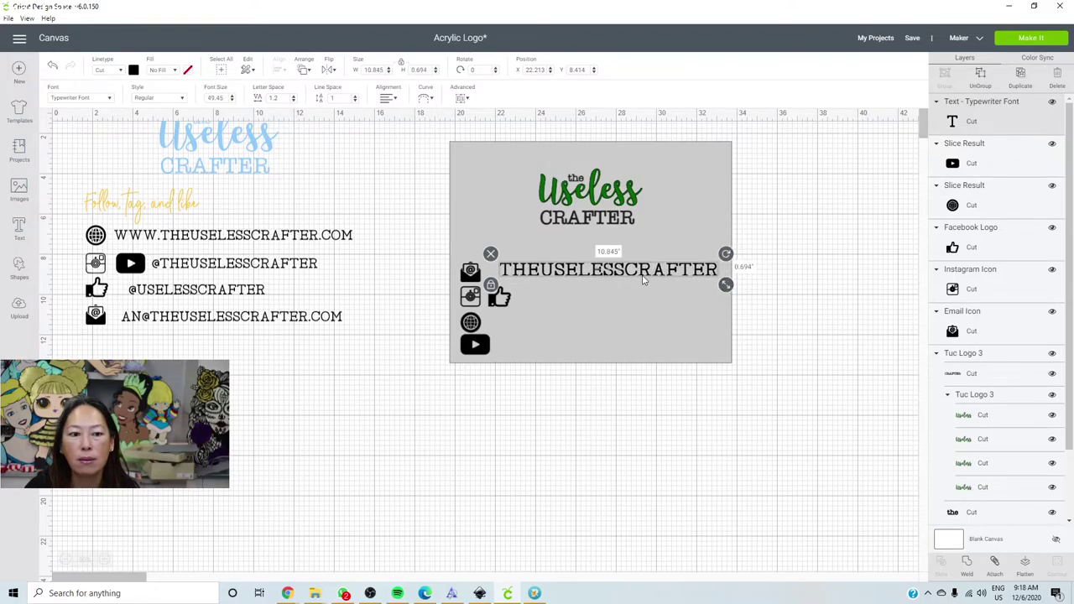
left_click_drag(615, 270, 611, 274)
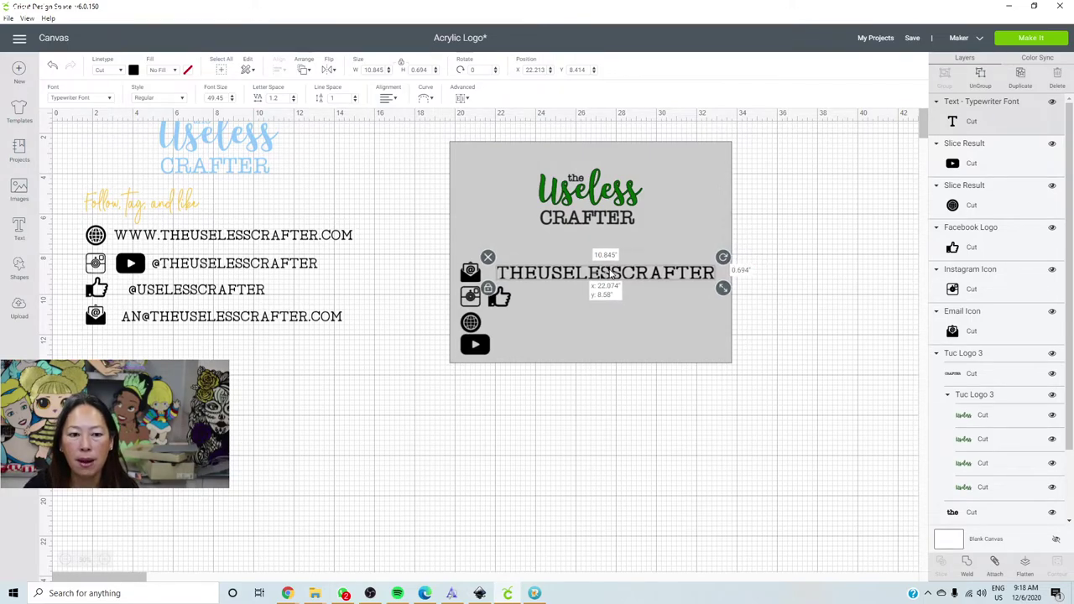
left_click_drag(612, 275, 613, 274)
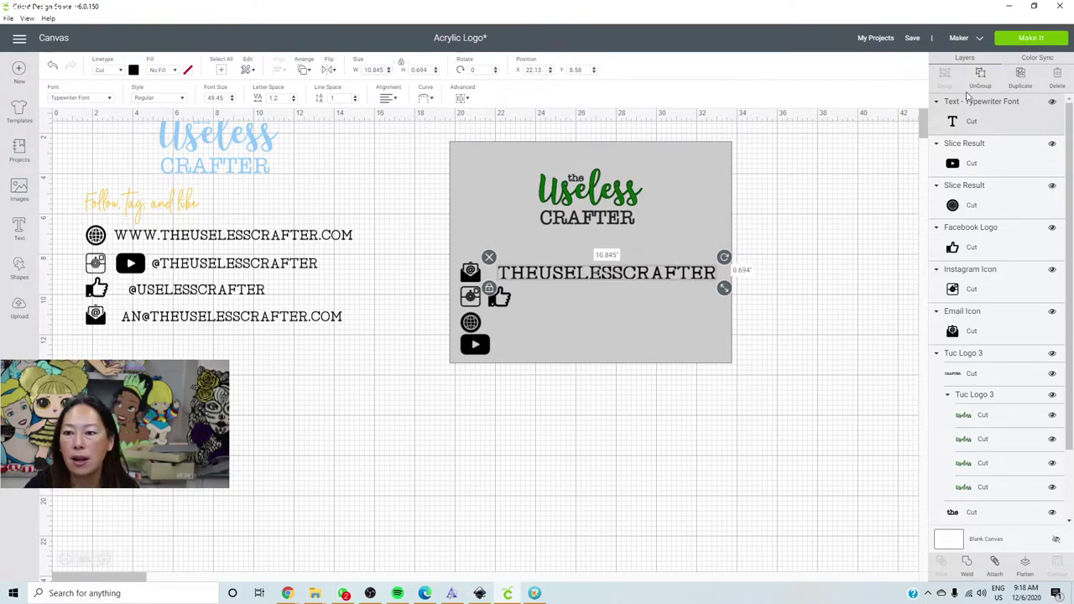
Step: Duplicate the text and place the copy beside the globe icon, lined up beneath the original
left_click(1019, 75)
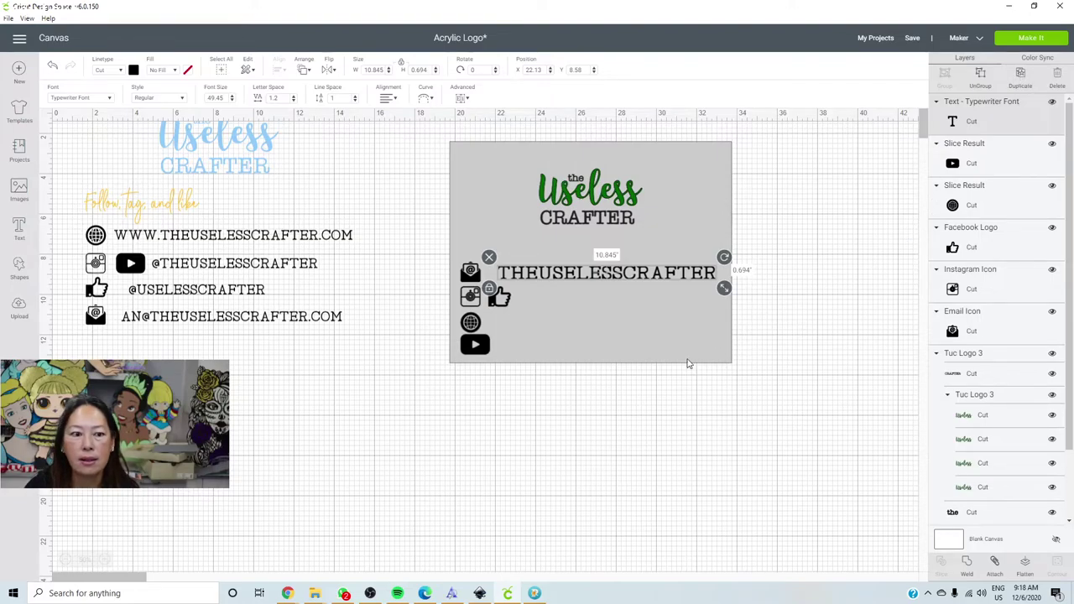
left_click_drag(590, 279, 580, 324)
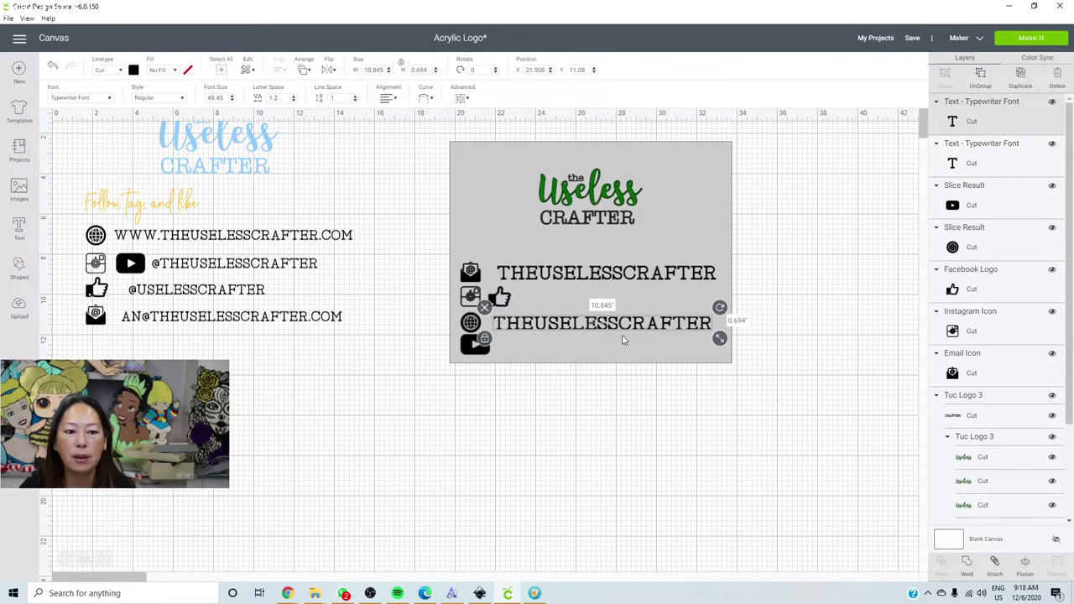
left_click_drag(610, 281, 601, 276)
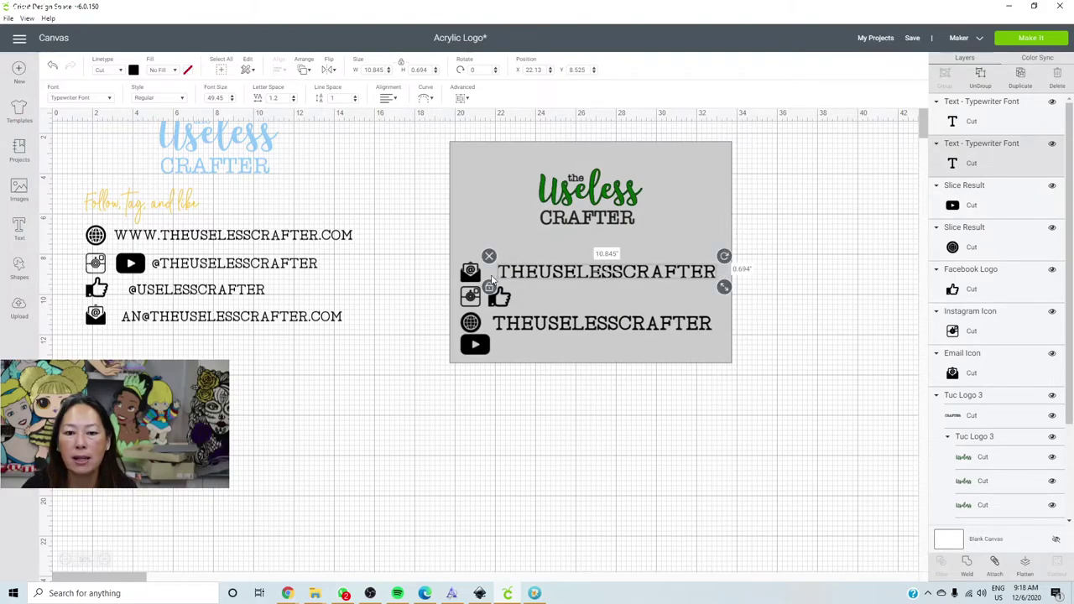
left_click_drag(571, 330, 575, 330)
double_click(585, 320)
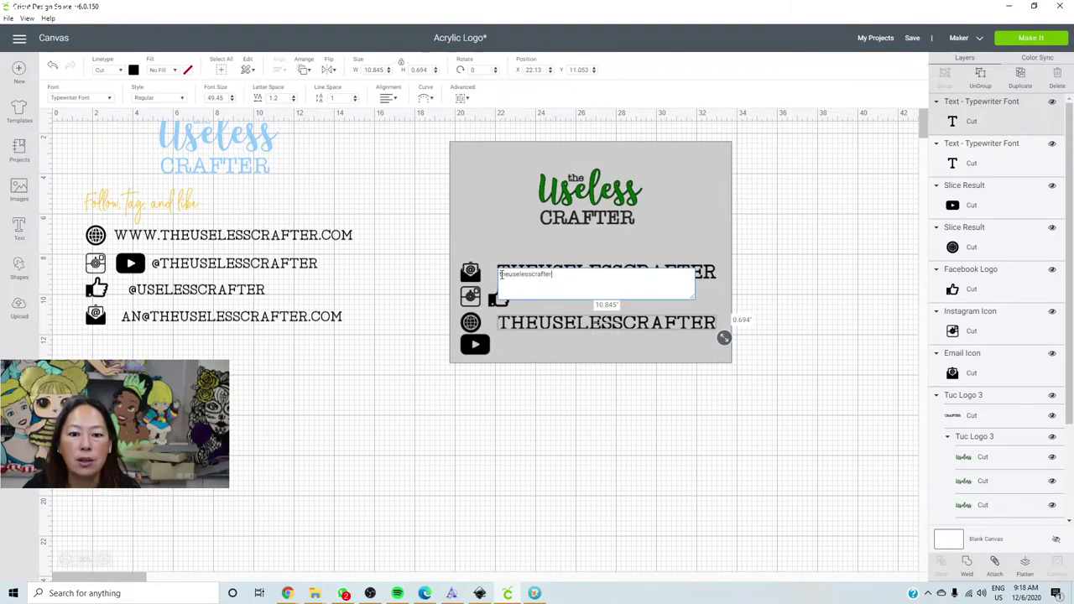
type("www.")
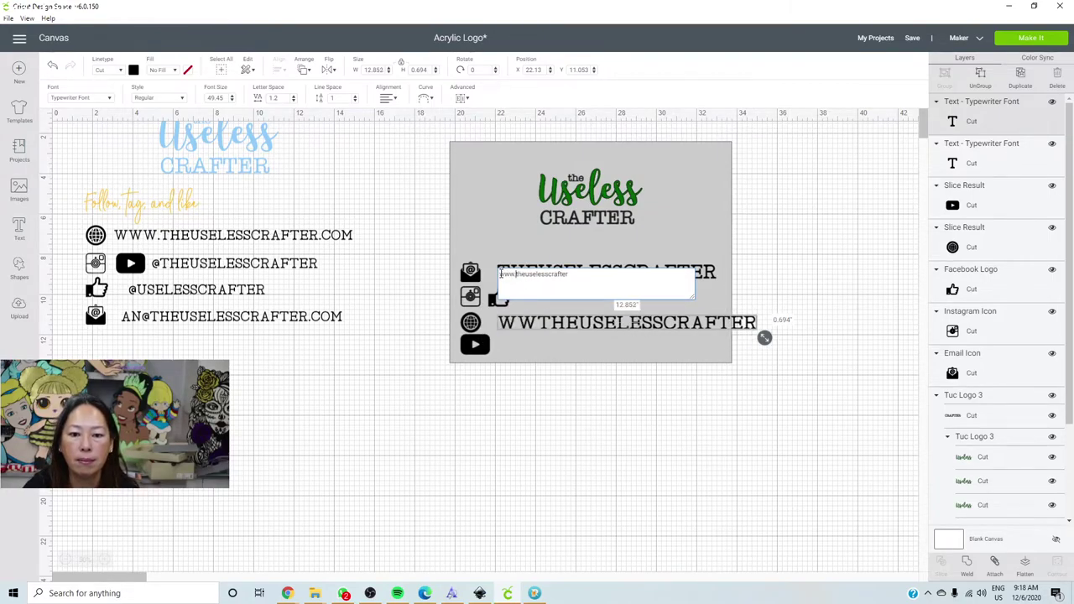
left_click(719, 455)
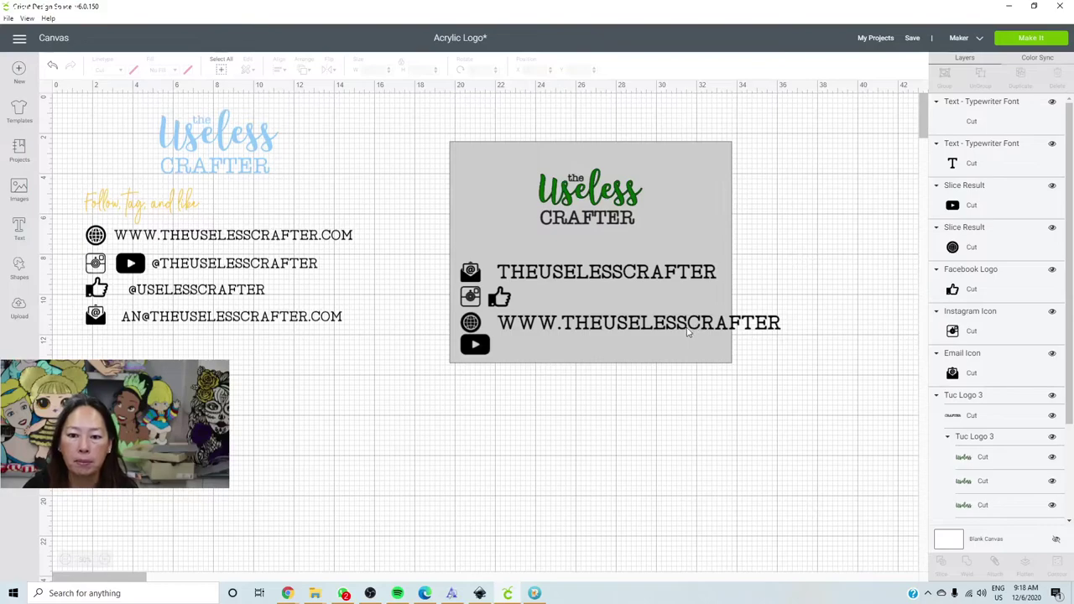
Step: Shrink the website text to fit on the gray rectangle and set its height to 0.55 inch
mouse_move(680, 332)
left_mouse_down()
mouse_move(661, 331)
mouse_move(692, 333)
left_mouse_up()
left_click(837, 335)
left_click(770, 340)
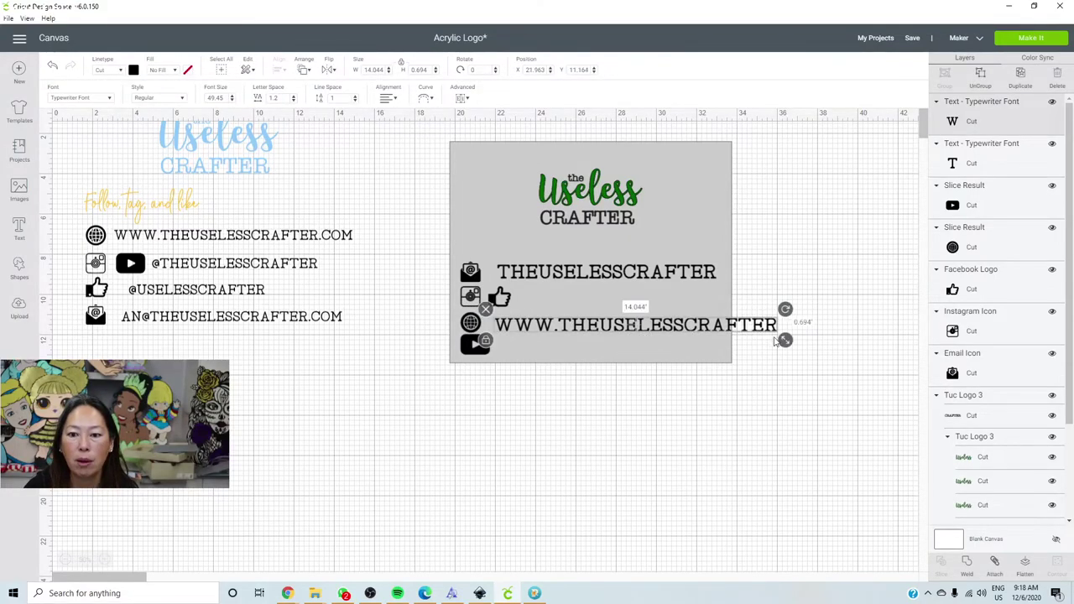
left_click_drag(786, 341, 752, 339)
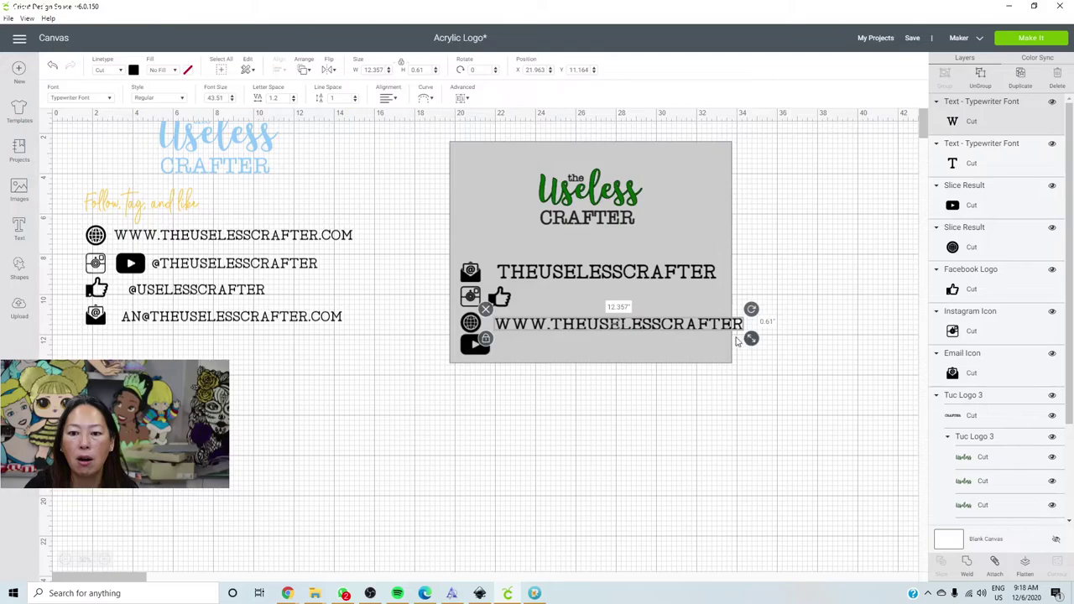
left_click_drag(751, 339, 725, 337)
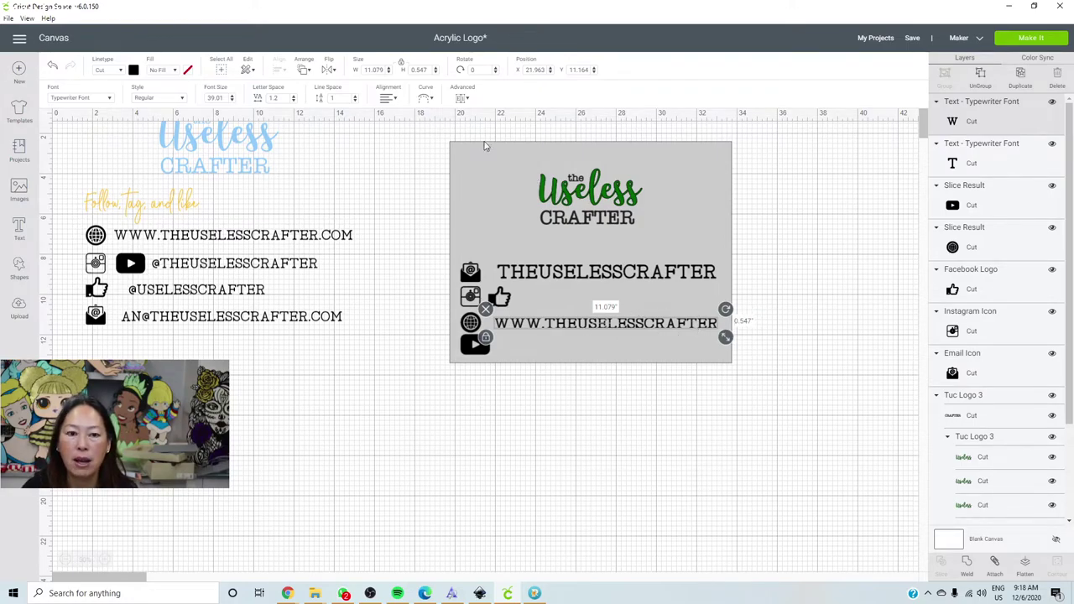
left_click(417, 70)
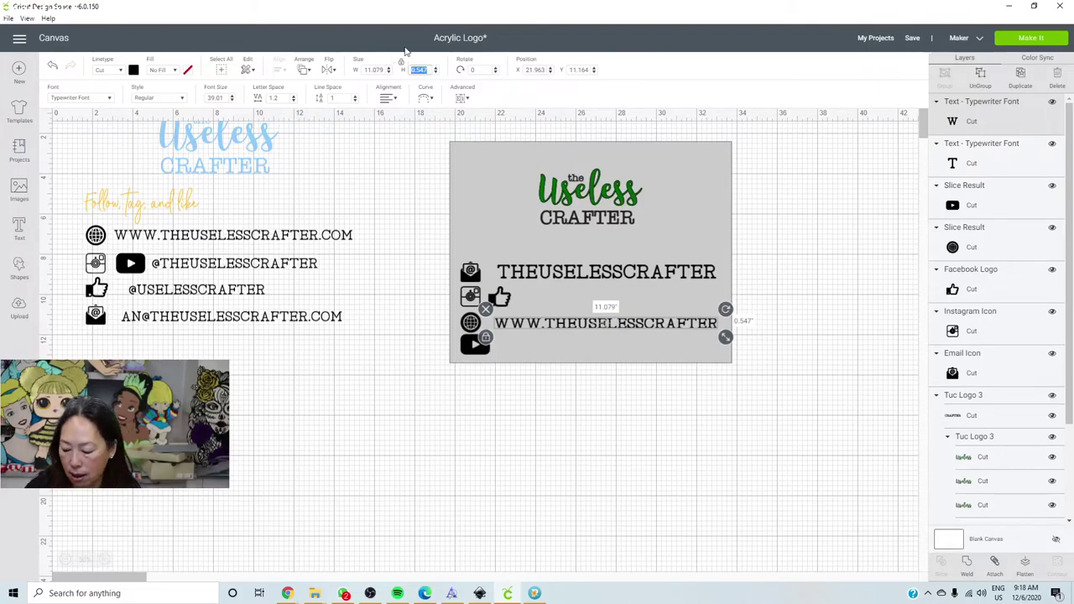
type(".55")
key("Tab")
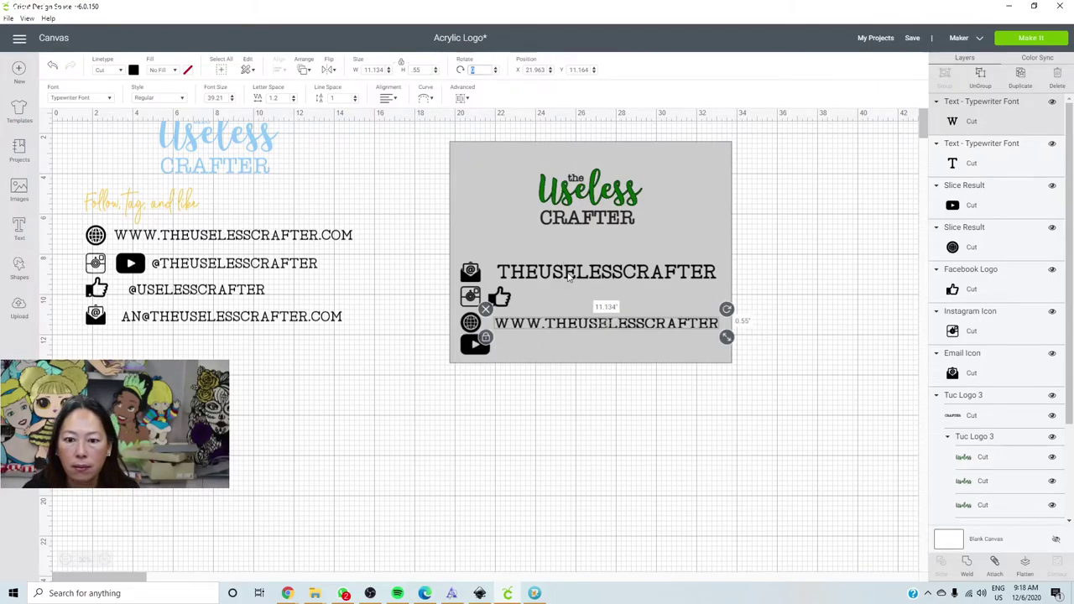
Step: Set the upper THEUSELESSCRAFTER text to 0.55 inch high and shift it slightly right and down on the email icon's row
left_click(569, 279)
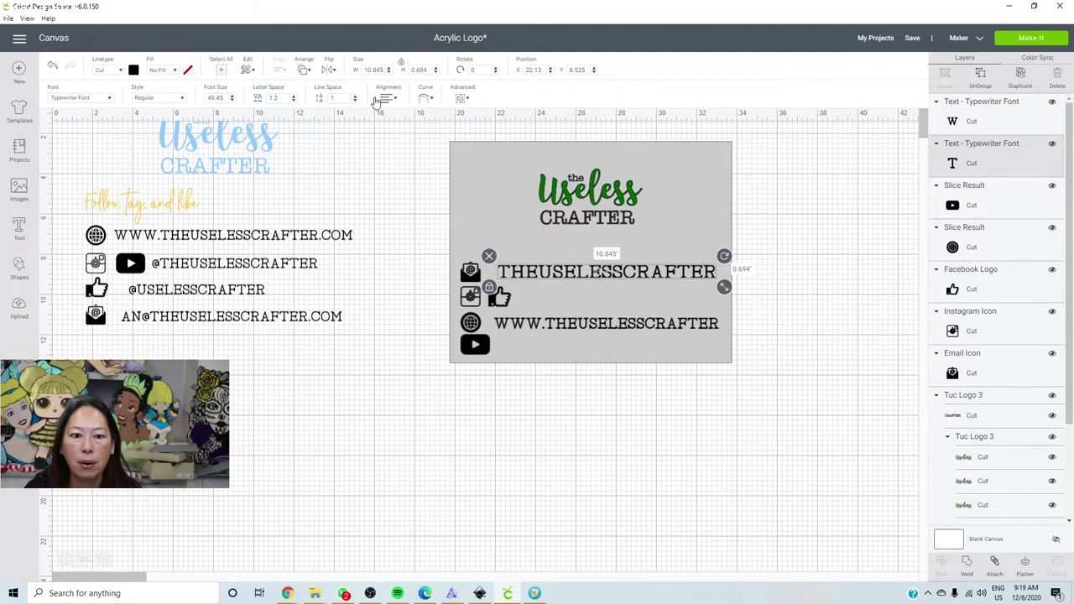
left_click(428, 70)
type("3")
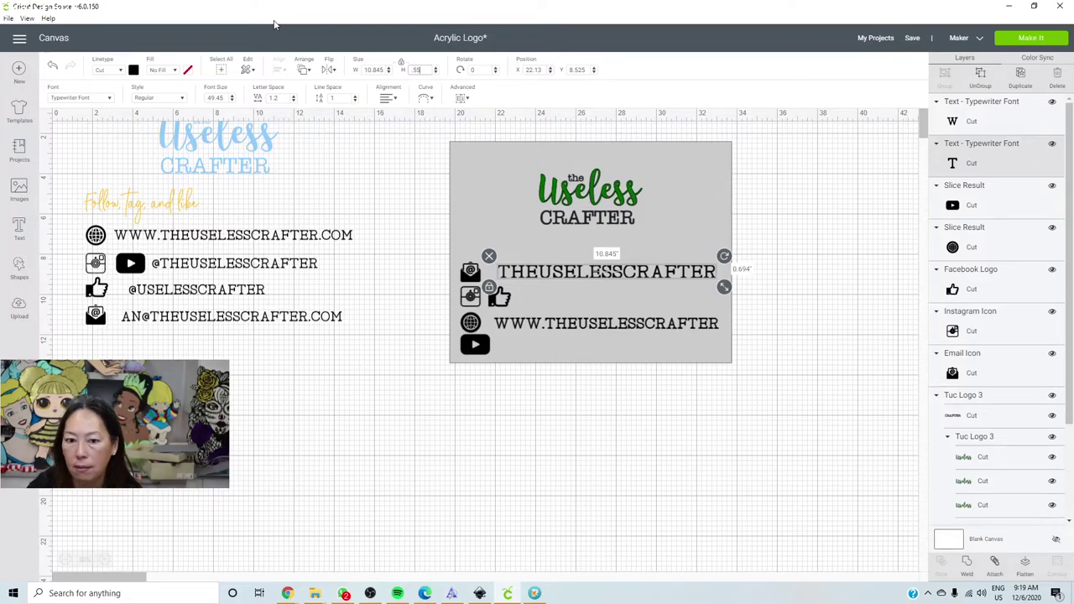
key("Return")
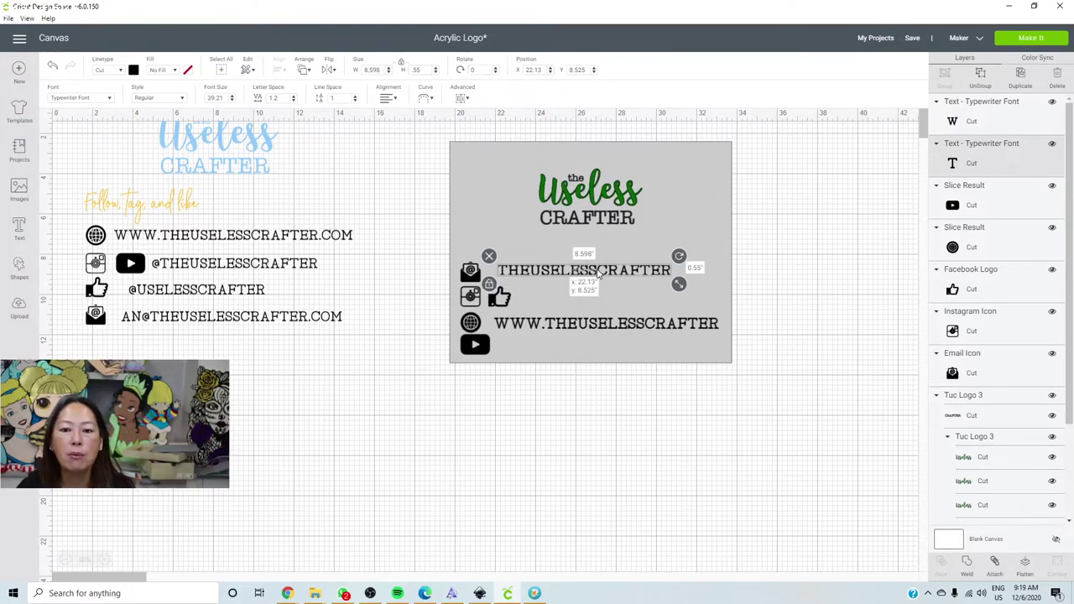
left_click_drag(597, 273, 607, 275)
left_click(657, 332)
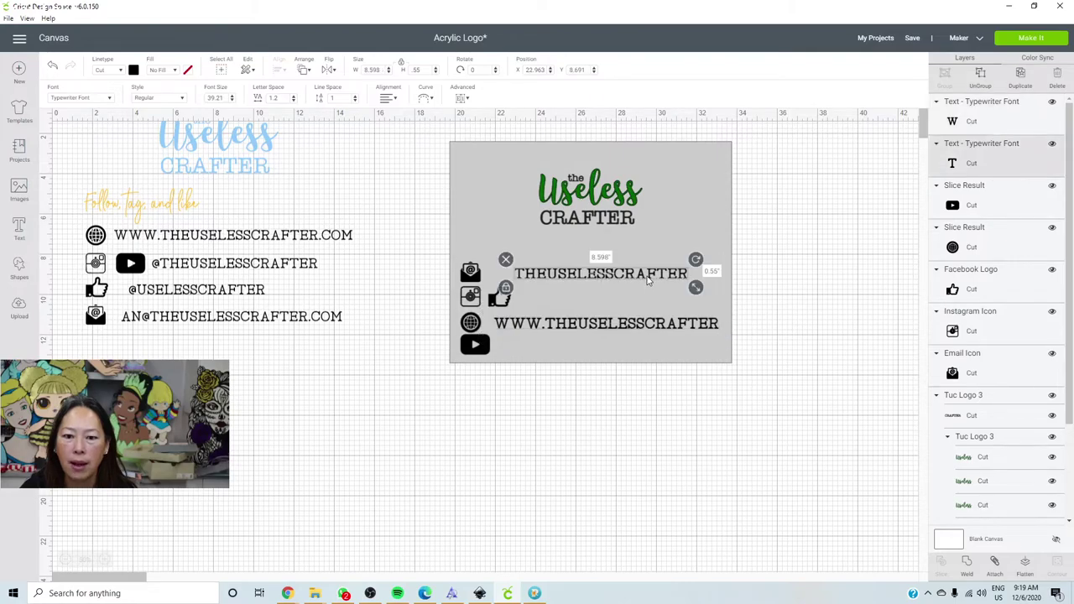
left_click(647, 415)
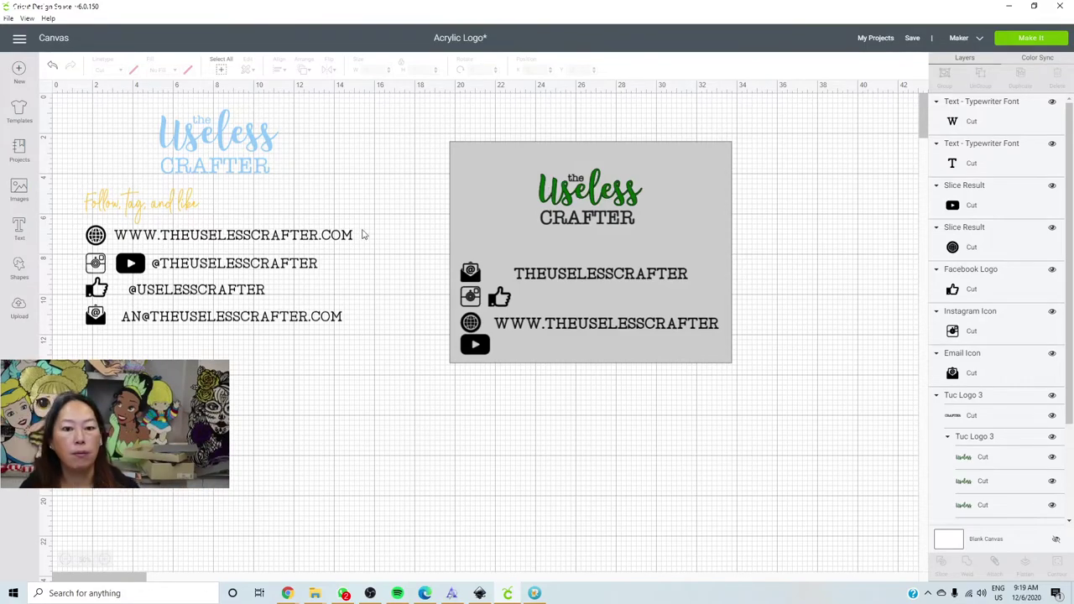
Step: Delete the flattened sample design with the blue logo and contact lines
left_click(185, 218)
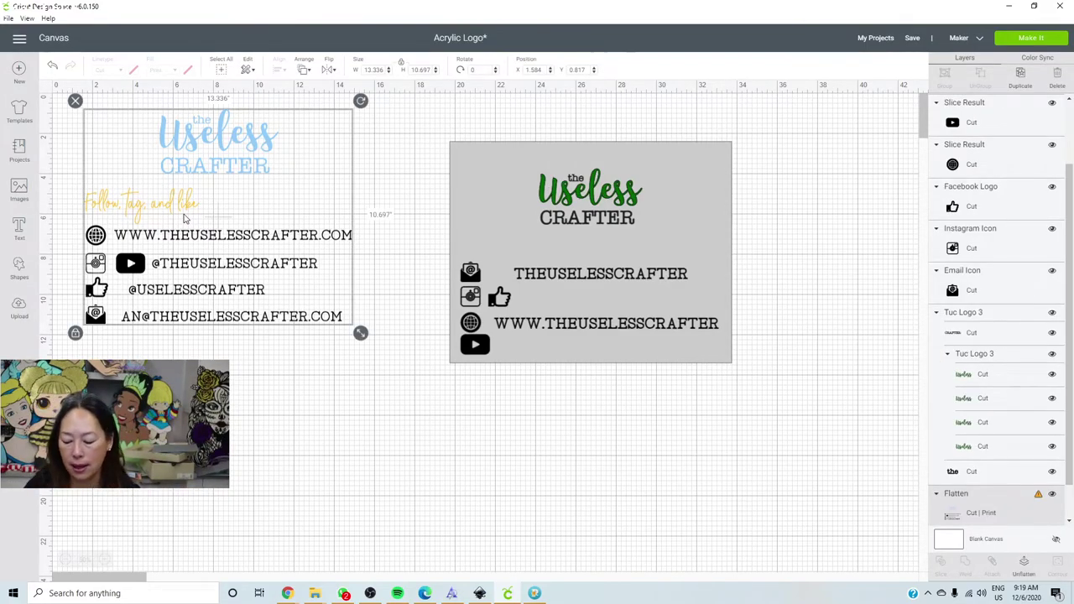
key("Delete")
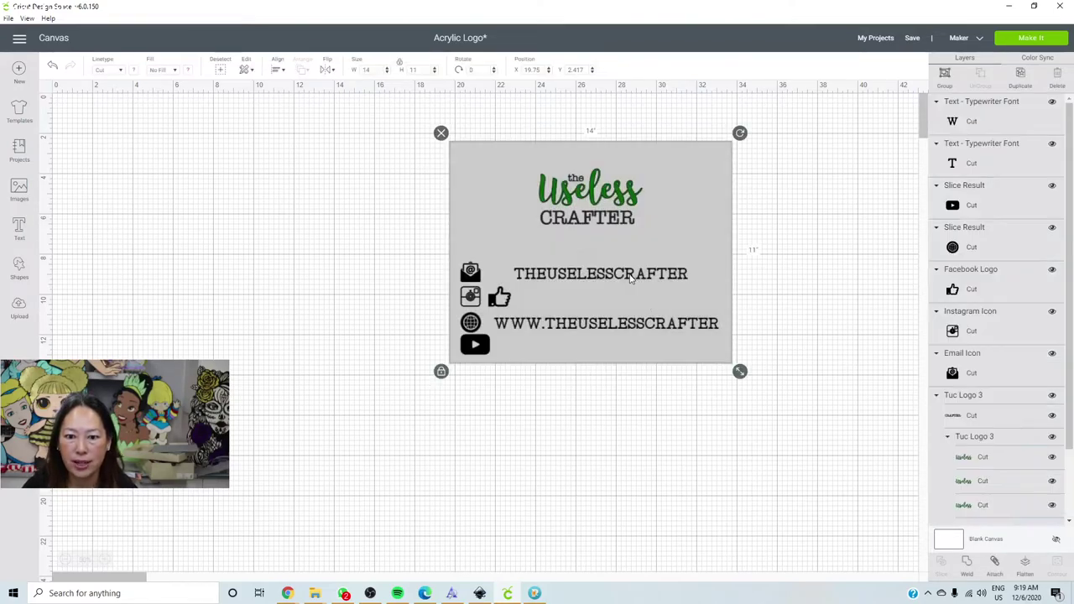
Step: Move the complete gray sign layout to the left side of the canvas and make a copy of it
left_click_drag(577, 201, 243, 204)
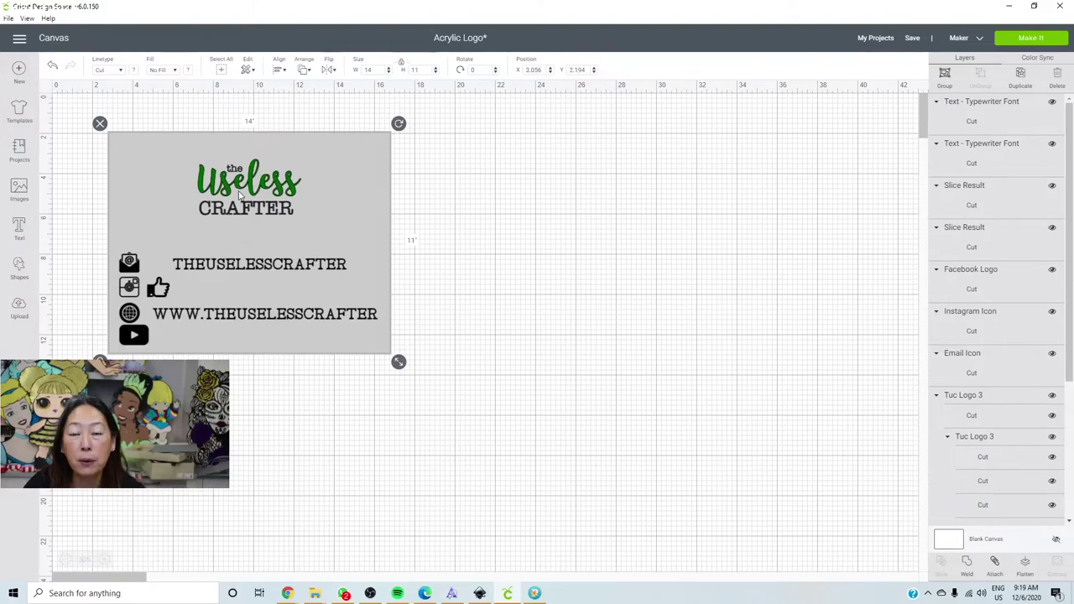
key("ctrl+c")
key("ctrl+v")
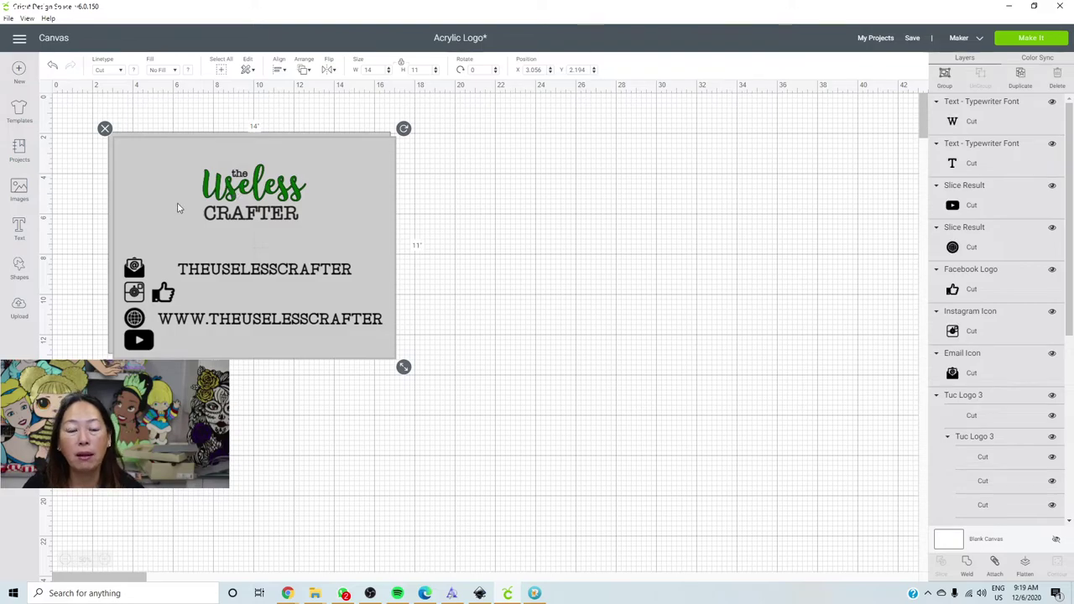
Step: Move the copied sign layout to the right of the original and move its gray rectangle out below the artwork
left_click_drag(254, 190, 529, 203)
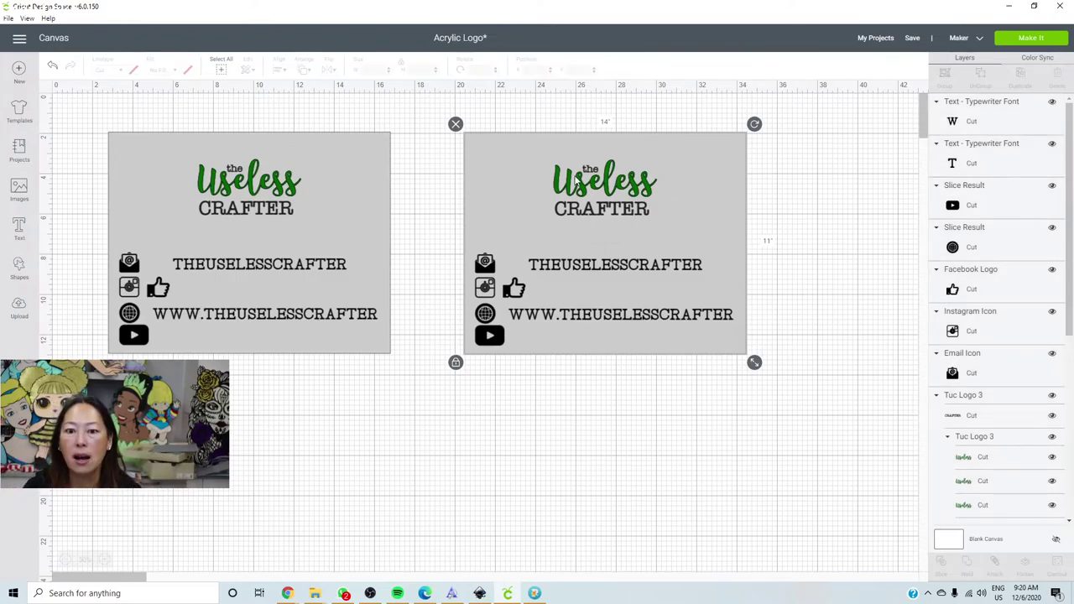
left_click(803, 192)
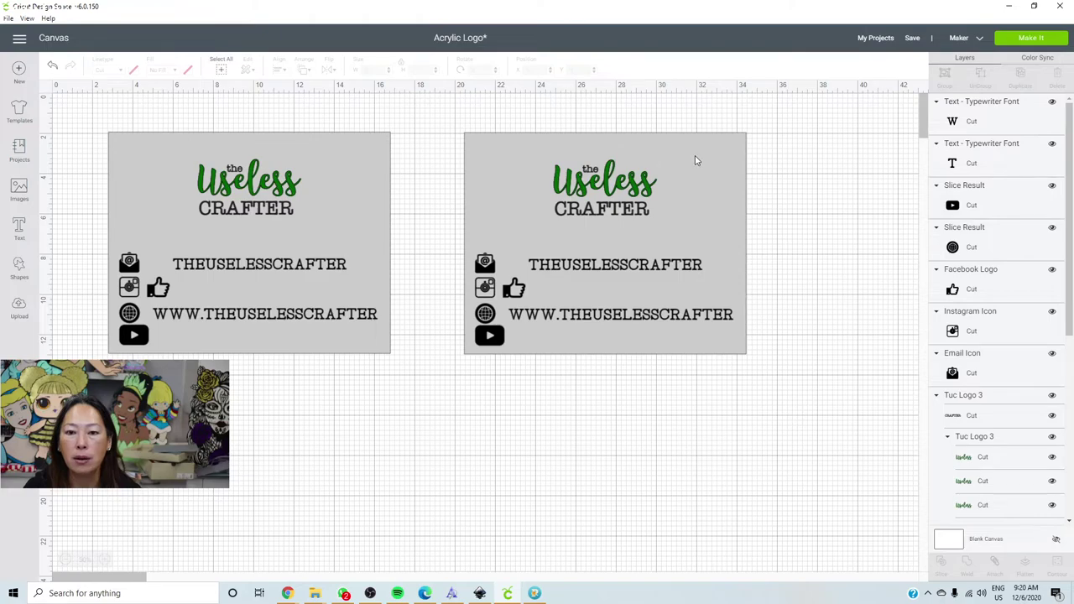
left_click_drag(701, 159, 705, 457)
left_click_drag(458, 131, 782, 378)
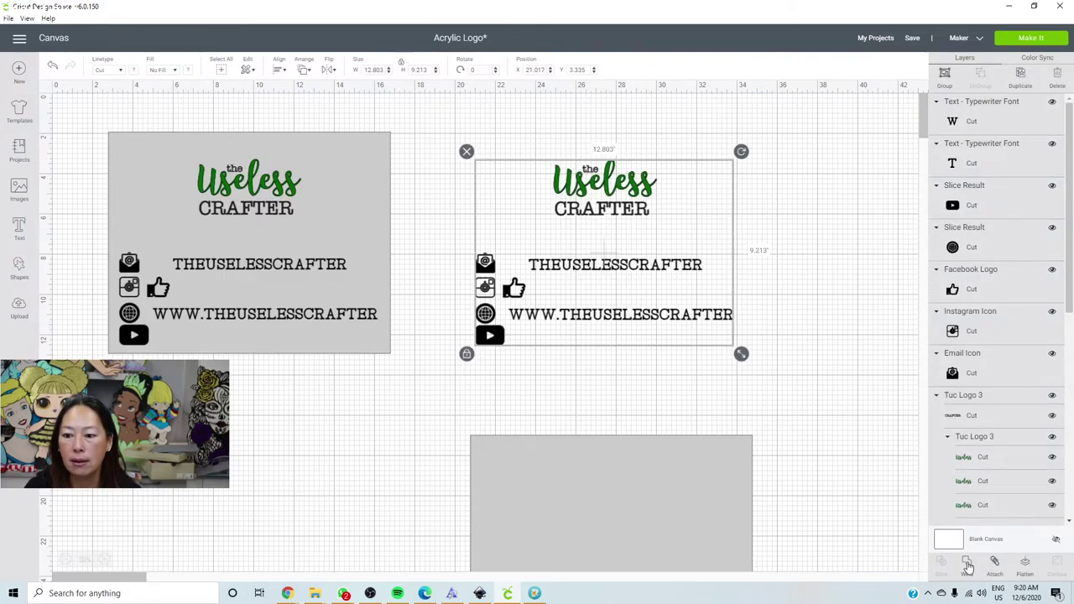
left_click(518, 328)
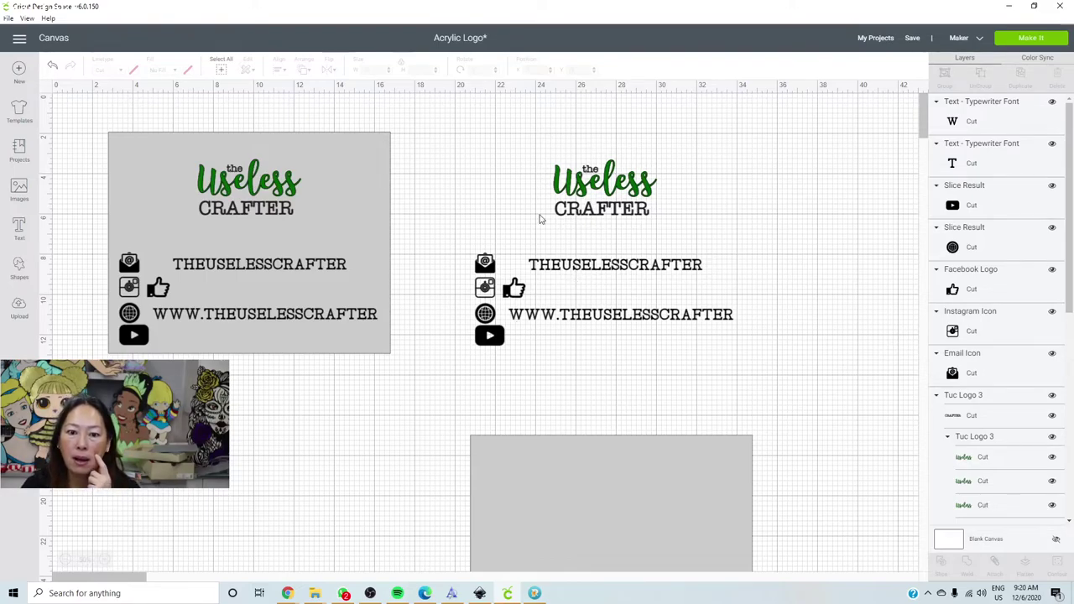
left_click(592, 193)
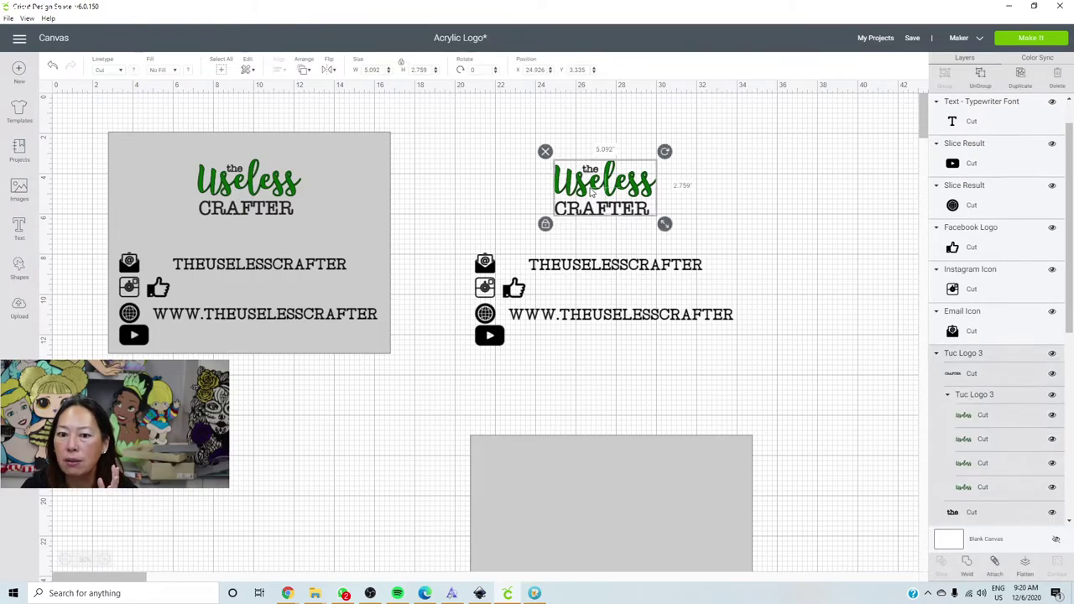
left_click(973, 564)
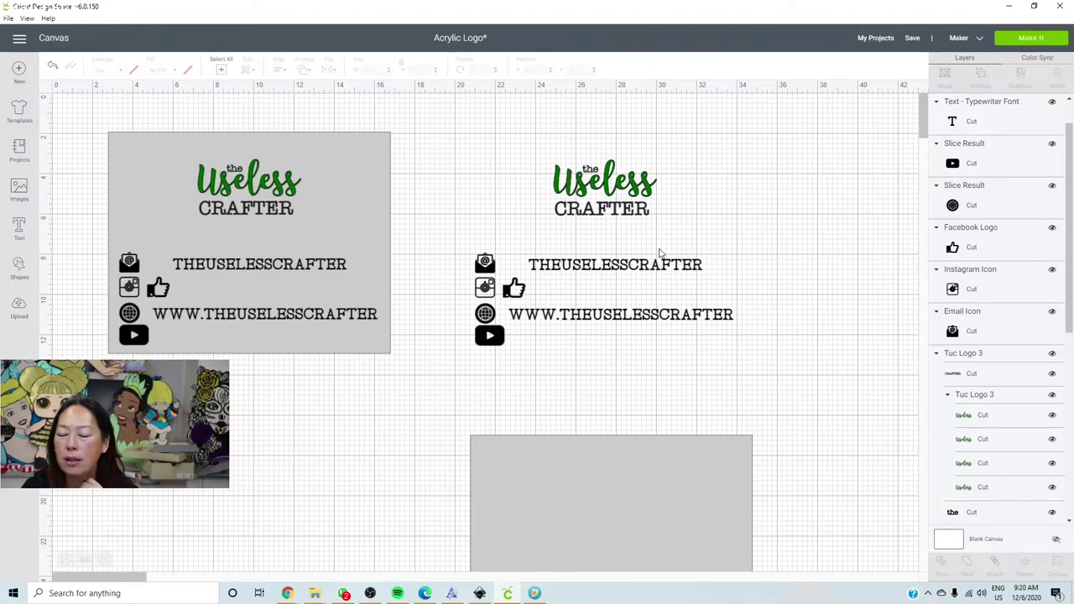
left_click(562, 186)
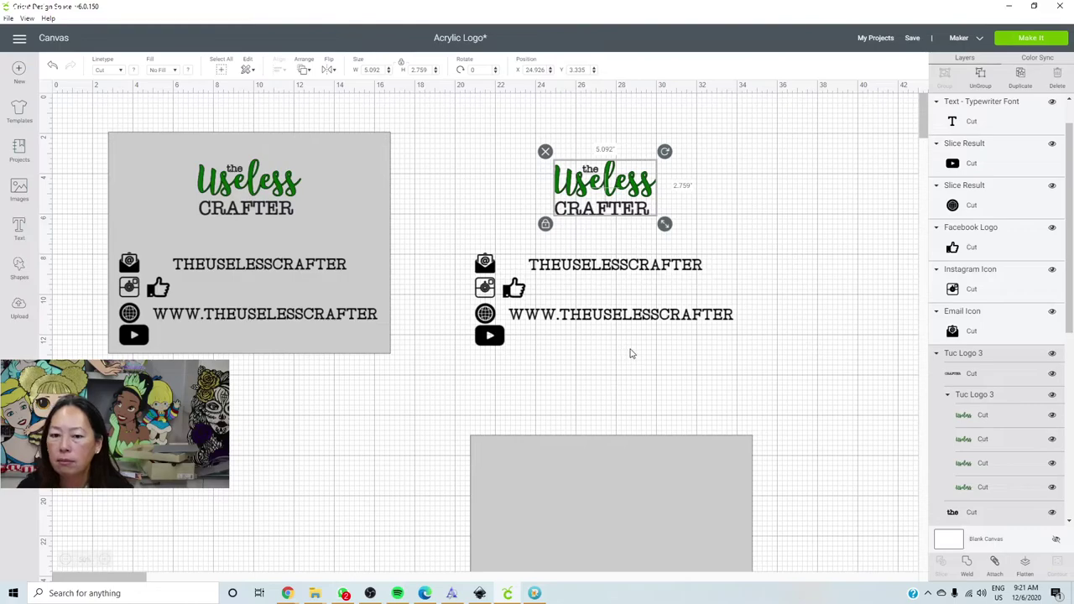
left_click(680, 367)
Step: Weld the copy's contact icons and text into one shape, and weld its Useless Crafter logo into another
left_click_drag(730, 376, 485, 253)
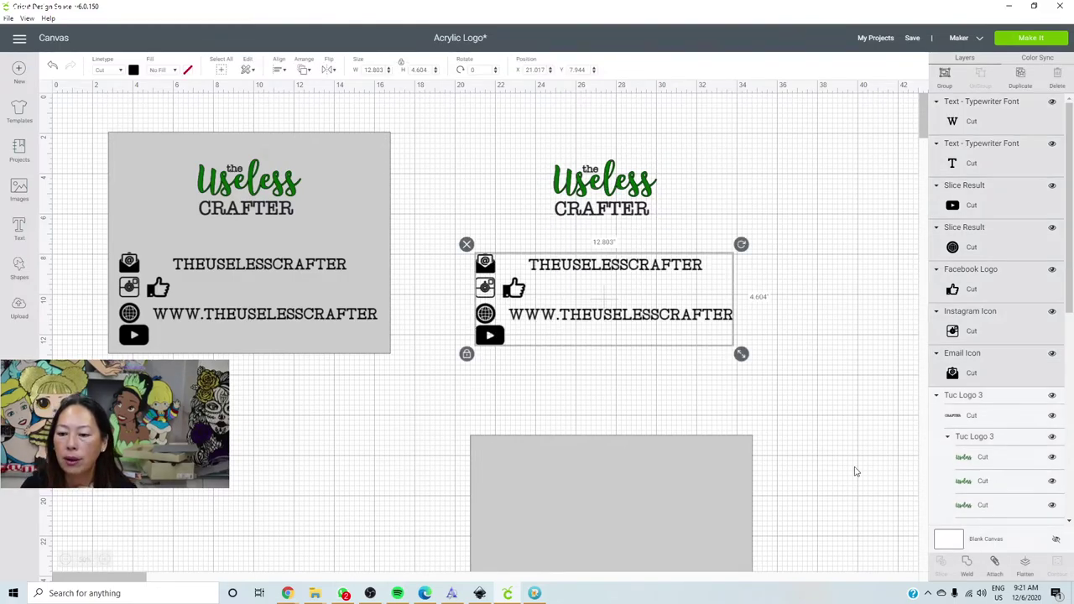
left_click(967, 565)
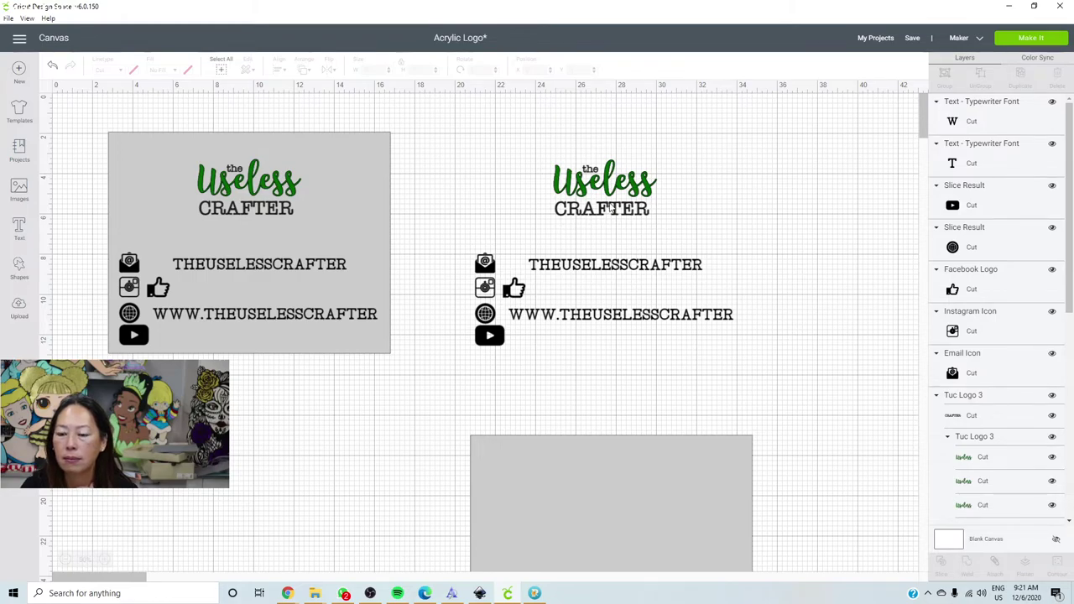
left_click(614, 209)
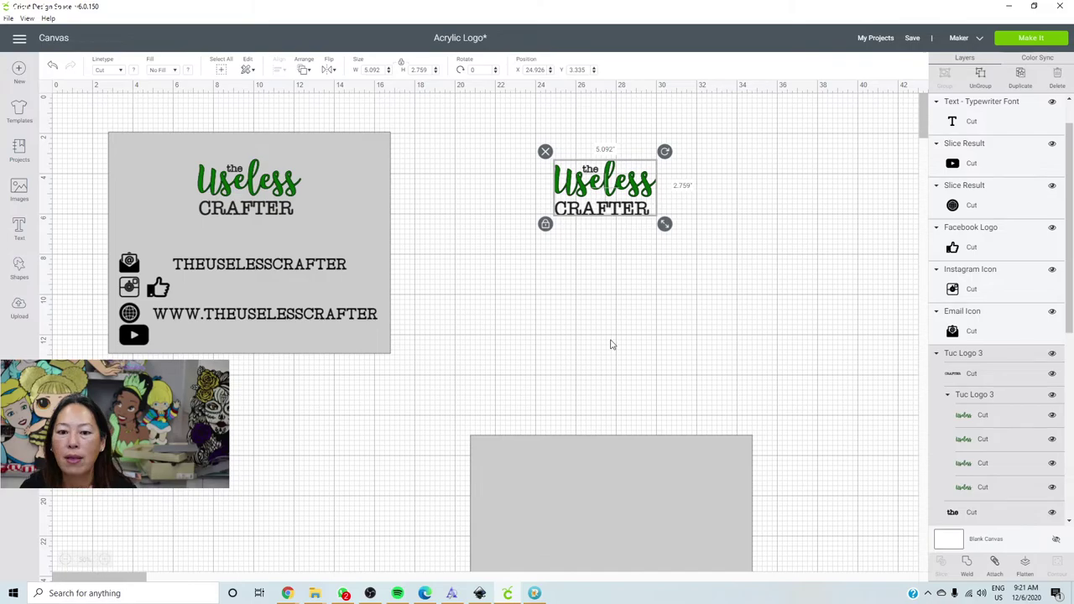
left_click(966, 564)
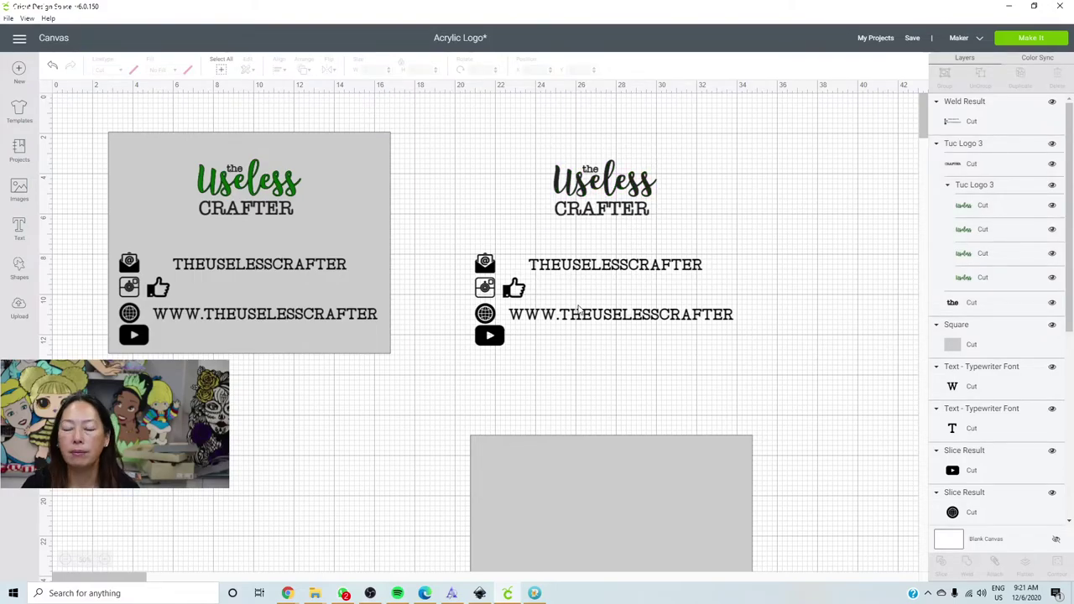
Step: Weld the copy's logo and contact shapes into one design and move the gray rectangle back behind it
left_click(477, 174)
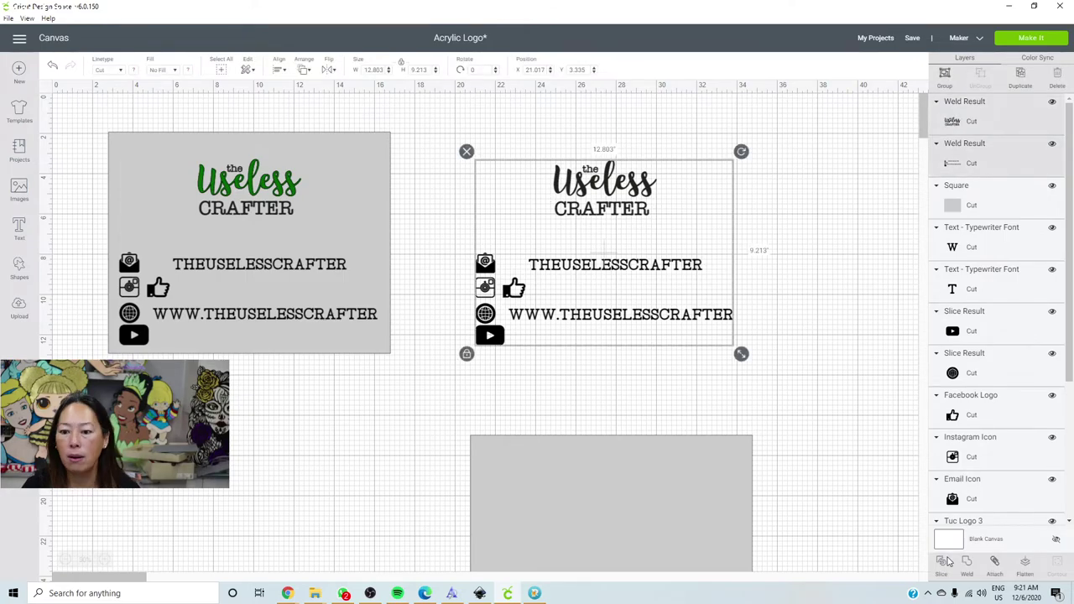
left_click(594, 351)
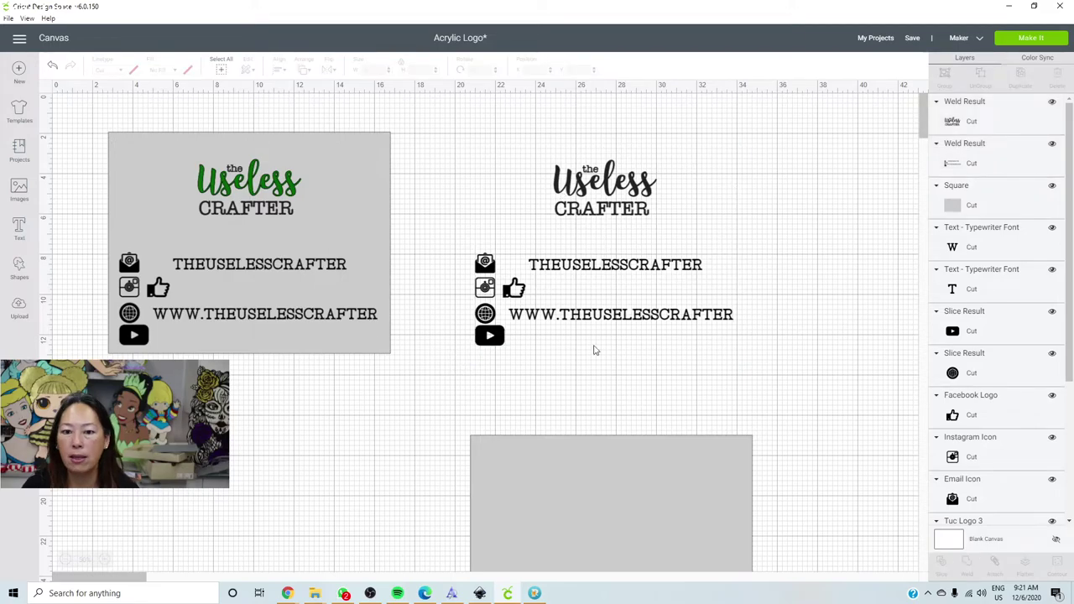
key("ctrl+z")
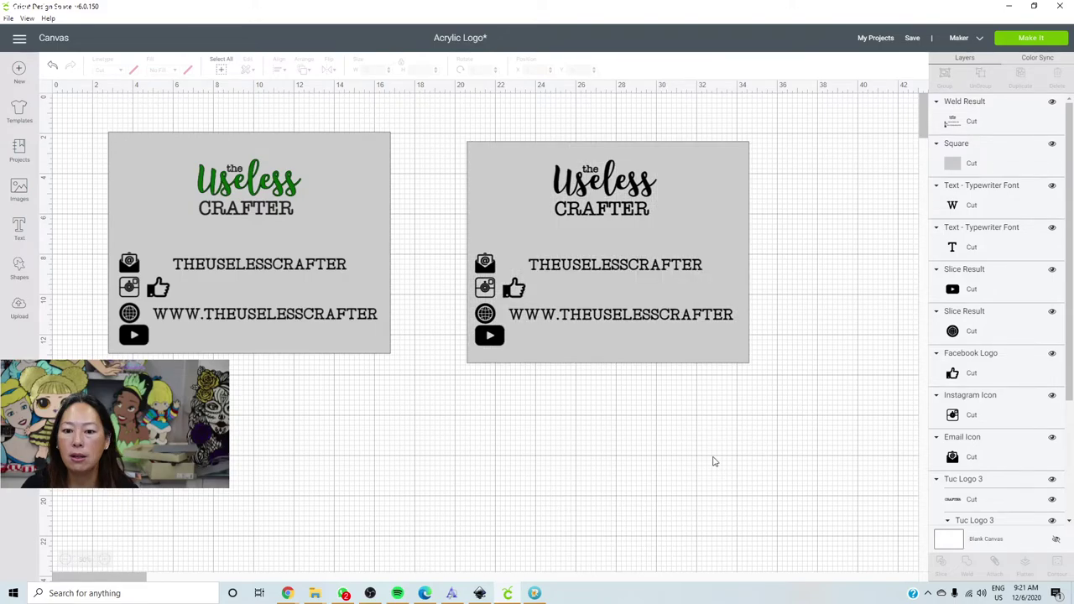
Step: Center the welded design horizontally on the copied gray rectangle and slice it out of the rectangle
left_click(575, 336)
left_click(281, 69)
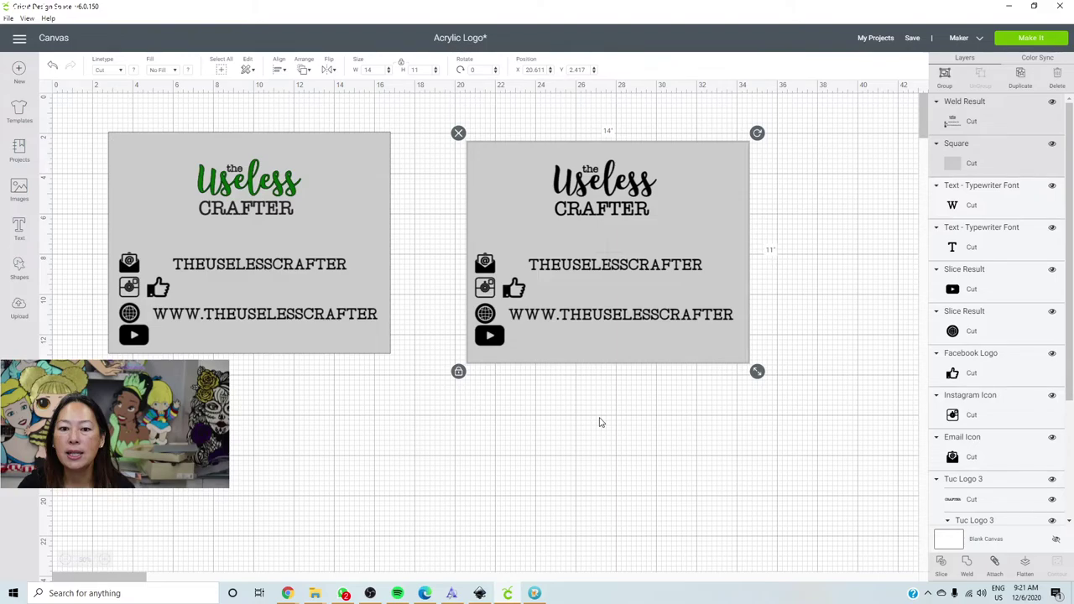
left_click_drag(766, 432, 557, 171)
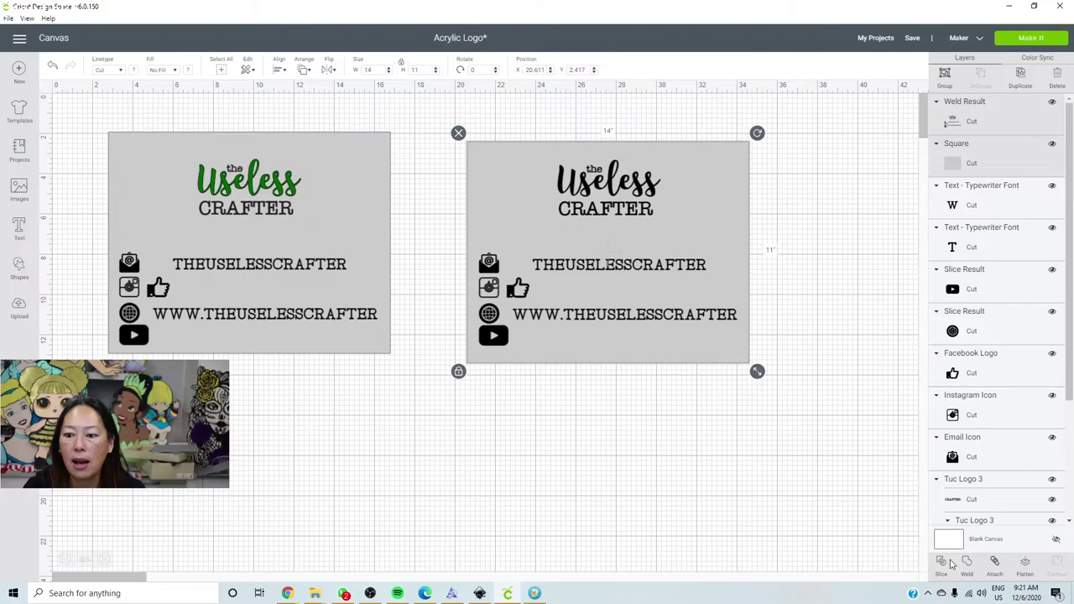
left_click(810, 398)
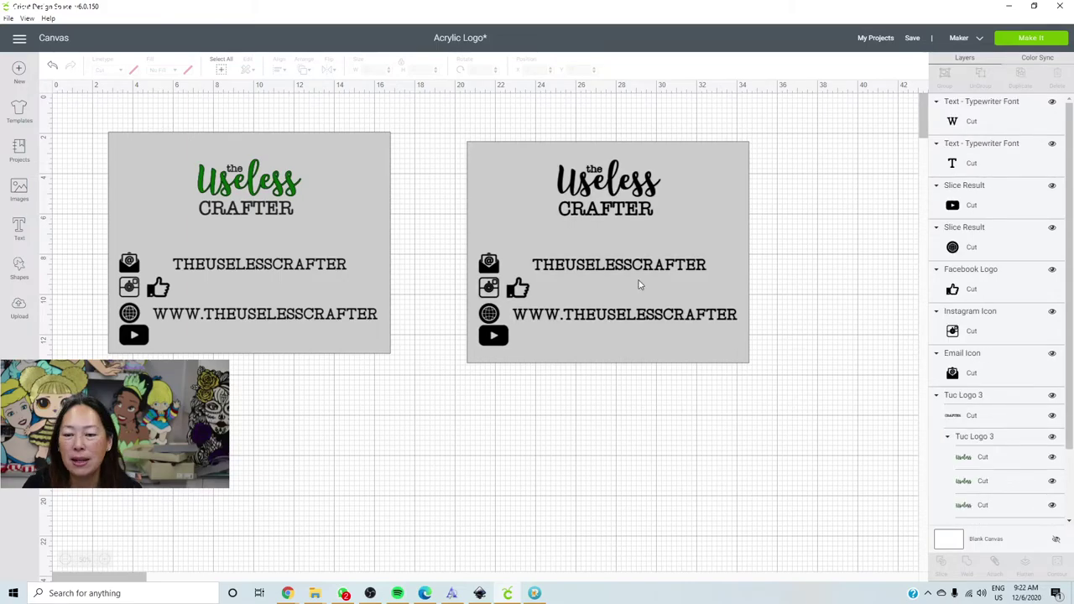
key("ctrl+z")
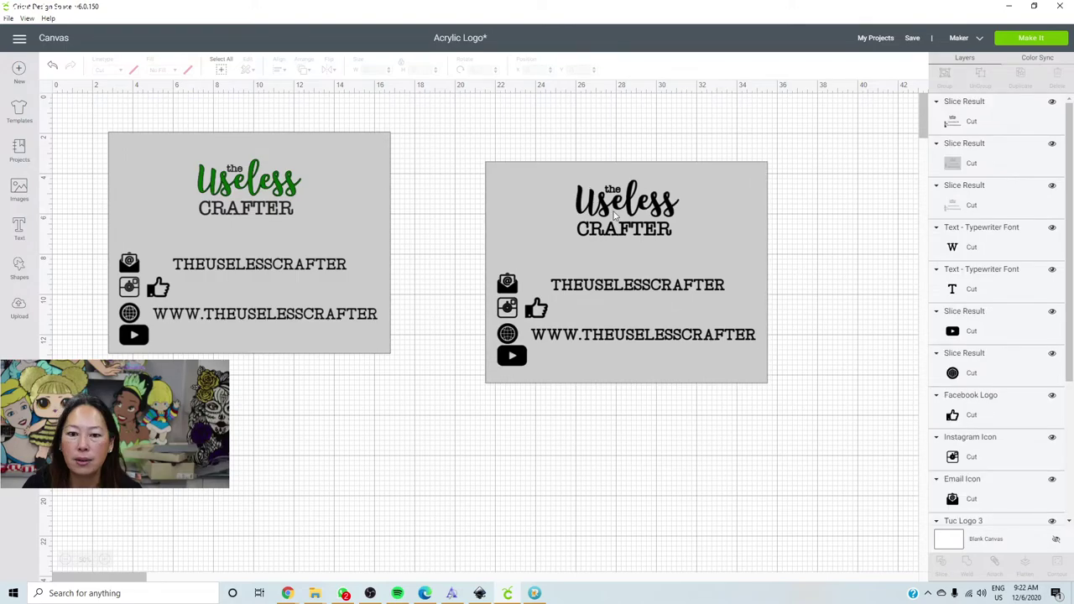
Step: Delete the loose black and gray slice pieces and move the cut-out rectangle up beside the original layout
left_click_drag(607, 270, 611, 293)
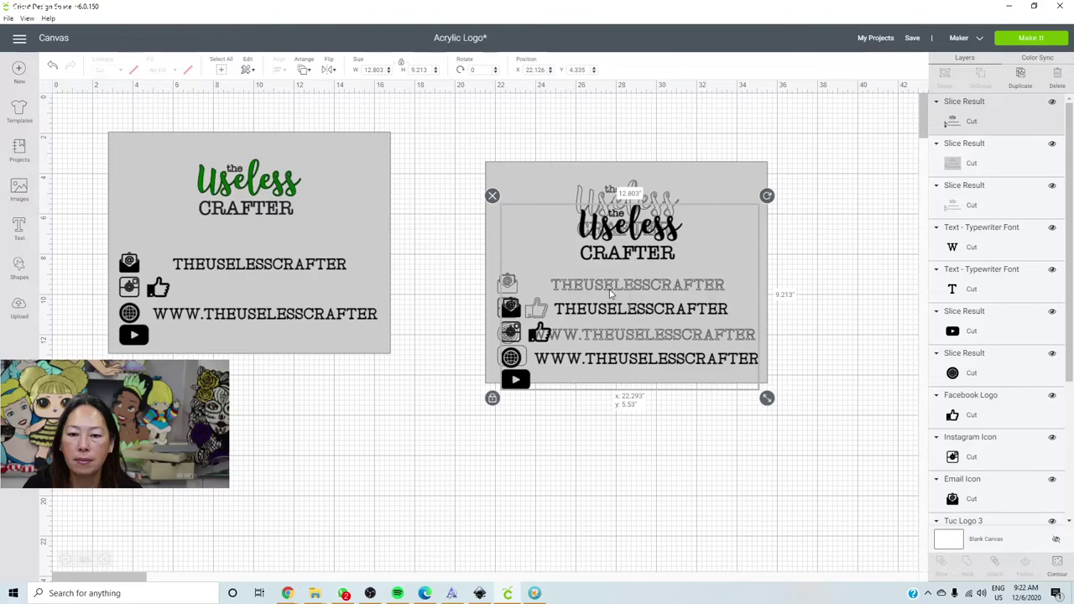
left_click_drag(611, 293, 622, 406)
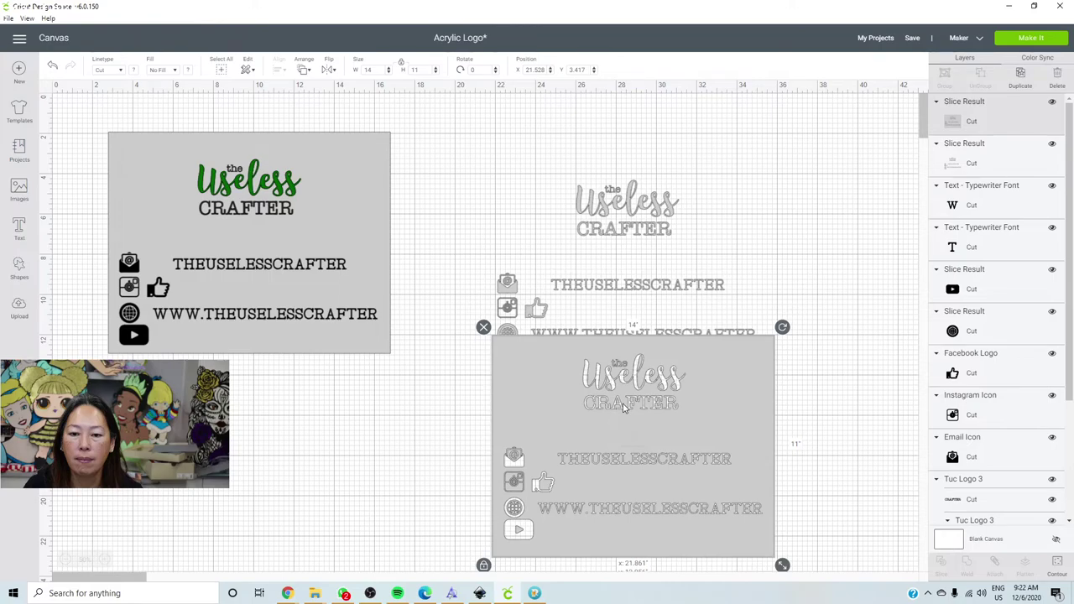
key("Delete")
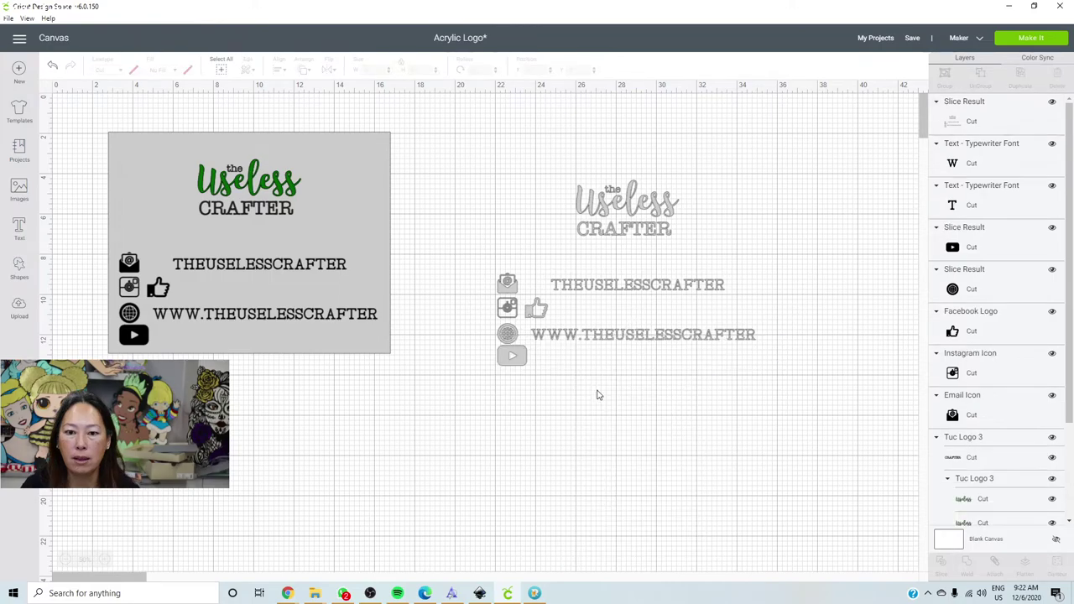
key("ctrl+z")
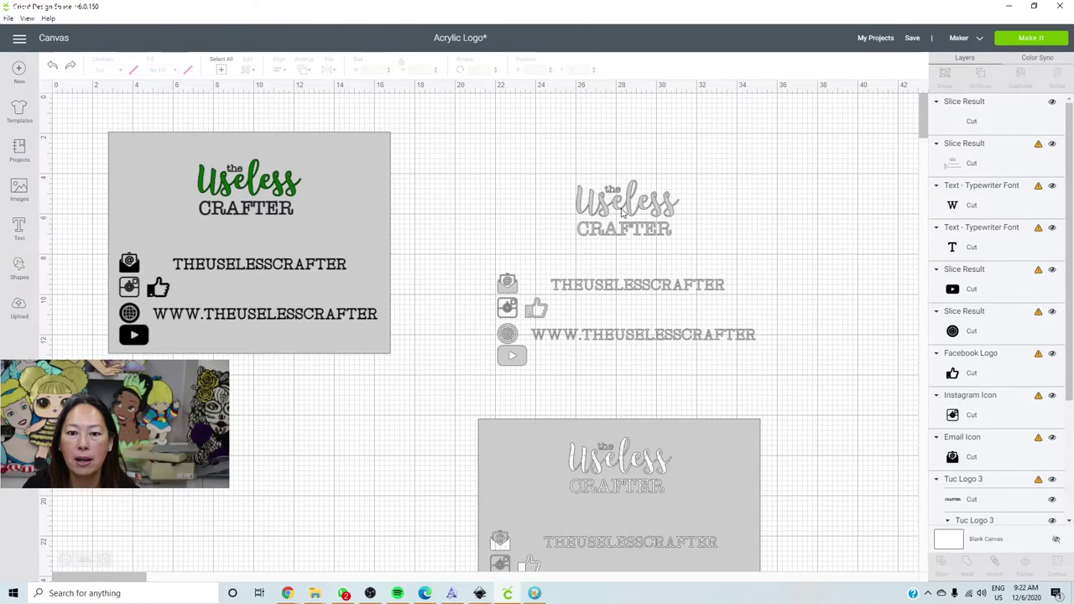
key("ctrl+z")
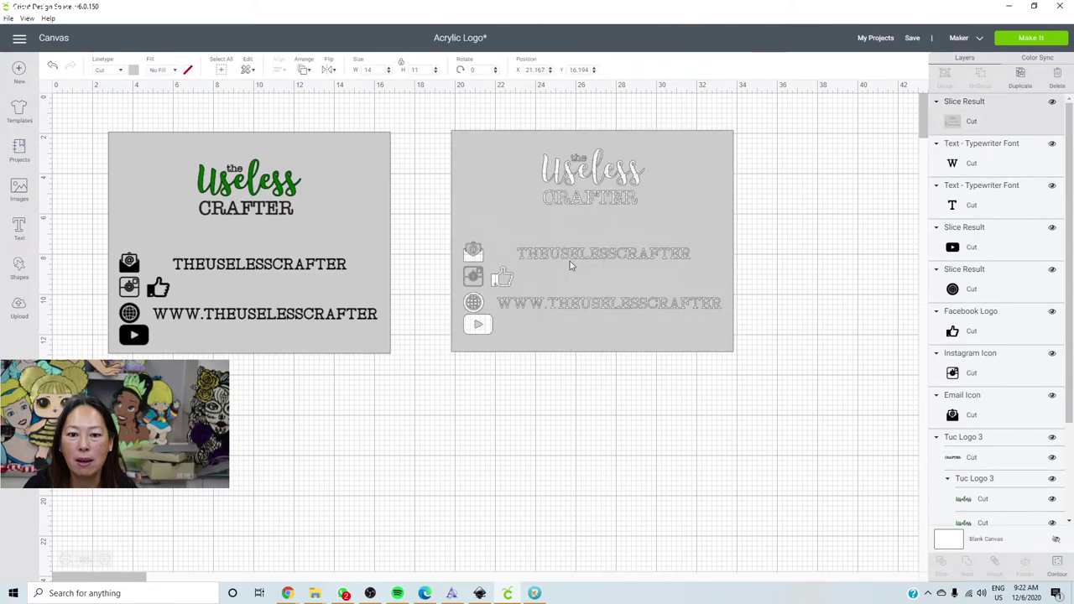
left_click(728, 337)
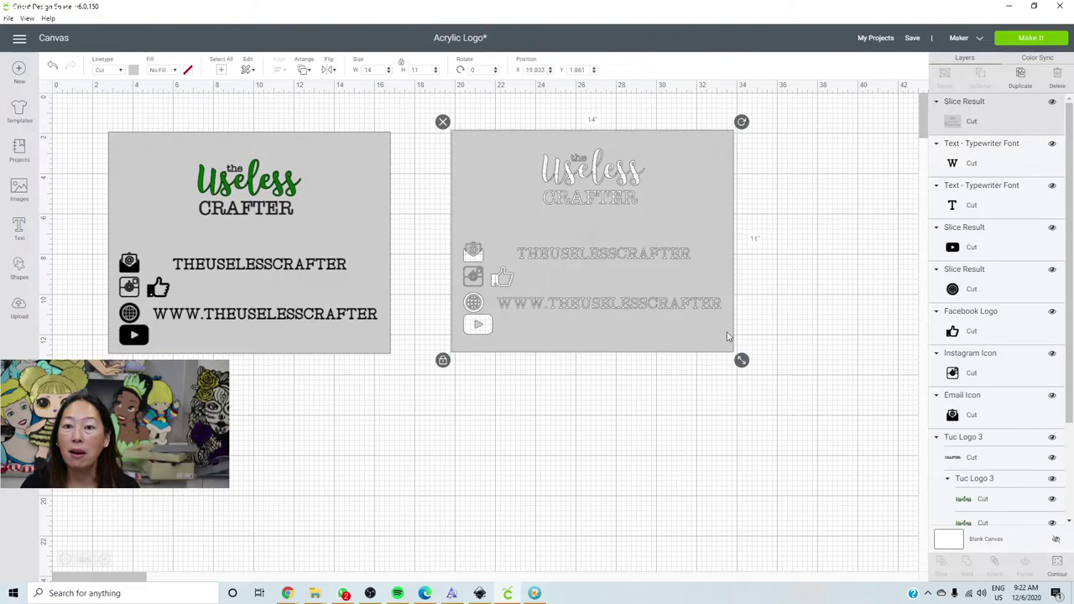
Step: Slice the cut-out rectangle with a new 11.5-inch square laid over its left portion
left_click(23, 277)
left_click(64, 188)
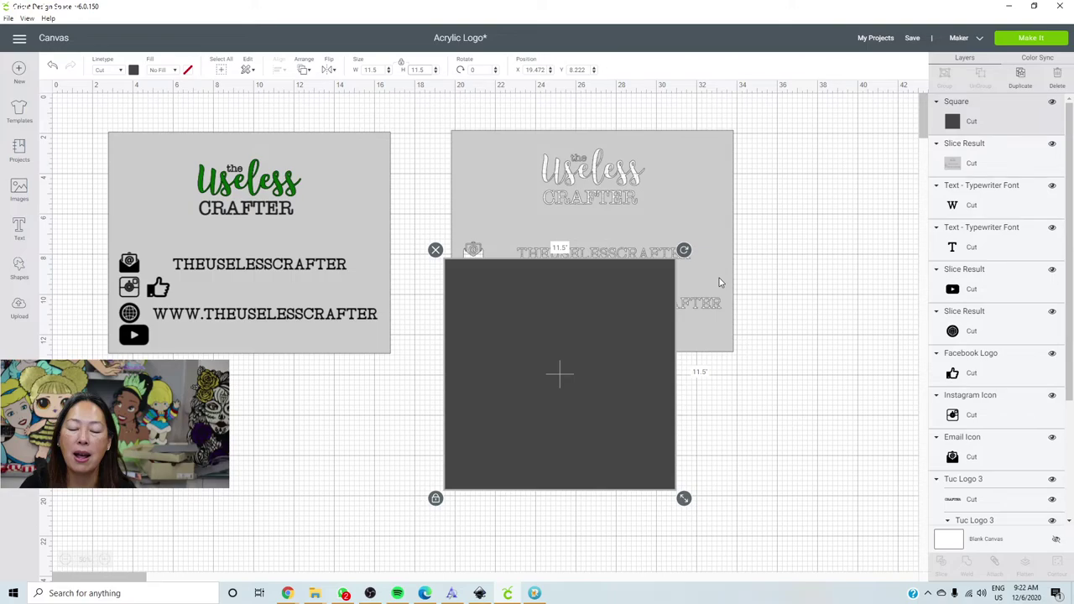
left_click_drag(642, 390, 621, 284)
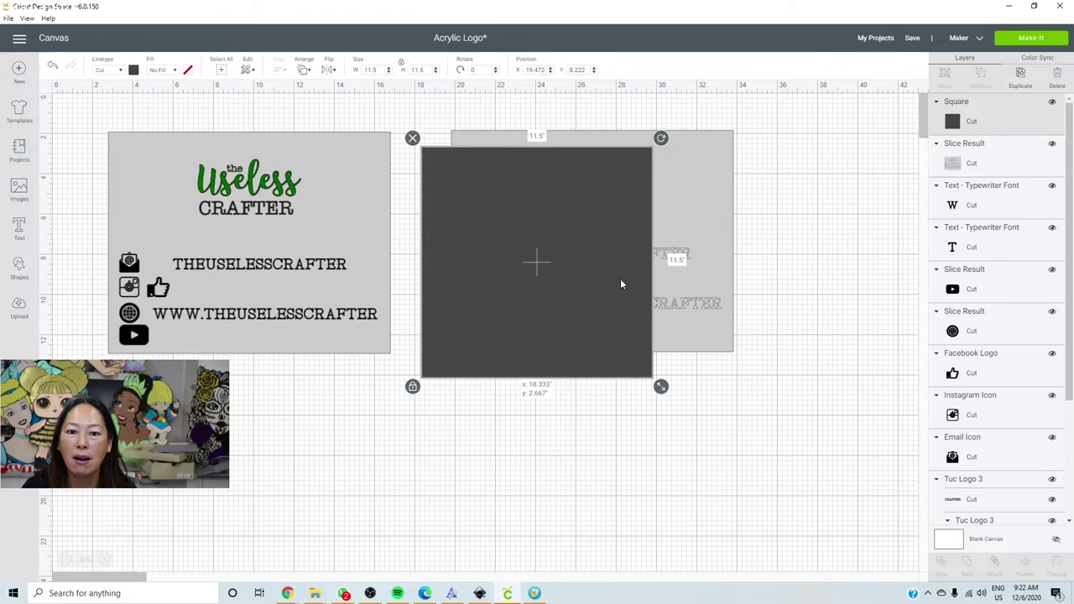
left_click(702, 406)
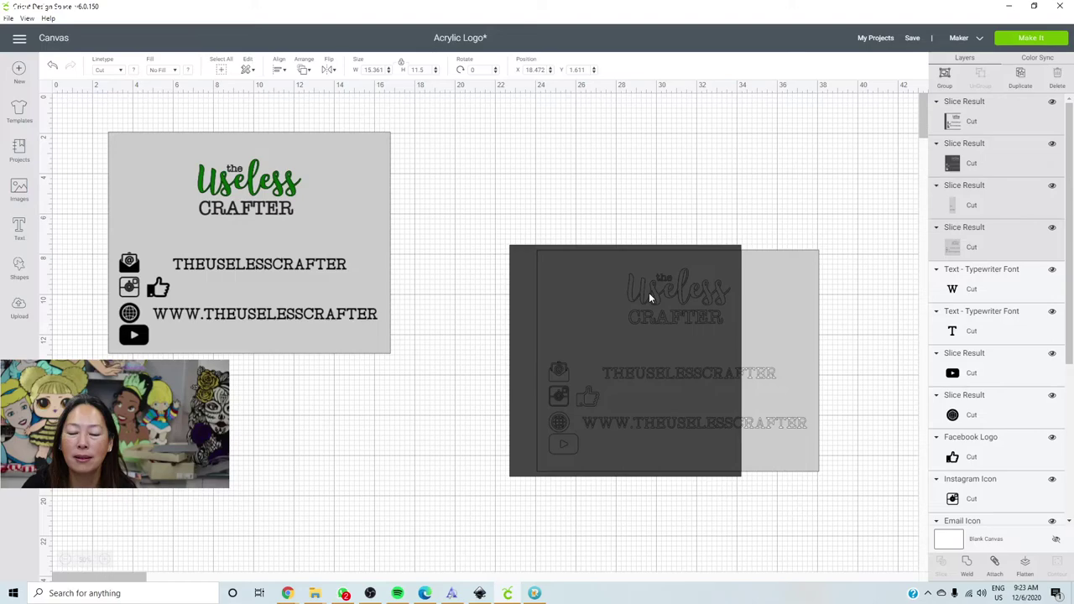
Step: Separate the slice results and delete the dark leftovers, keeping the gray main panel and the narrow side strip
left_click_drag(649, 292, 646, 222)
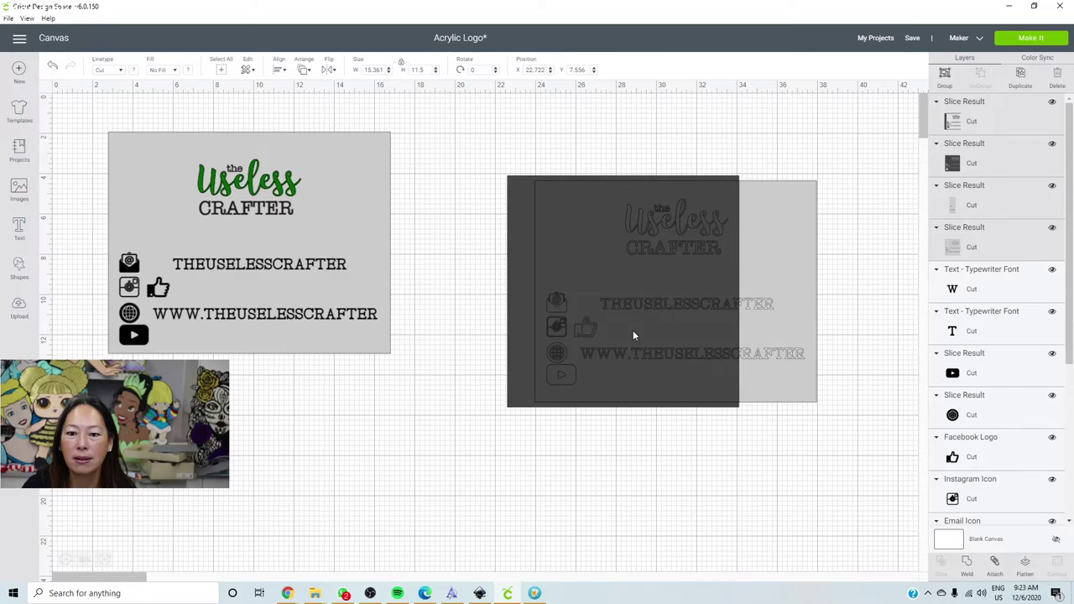
left_click_drag(633, 336, 595, 324)
left_click_drag(774, 267, 798, 276)
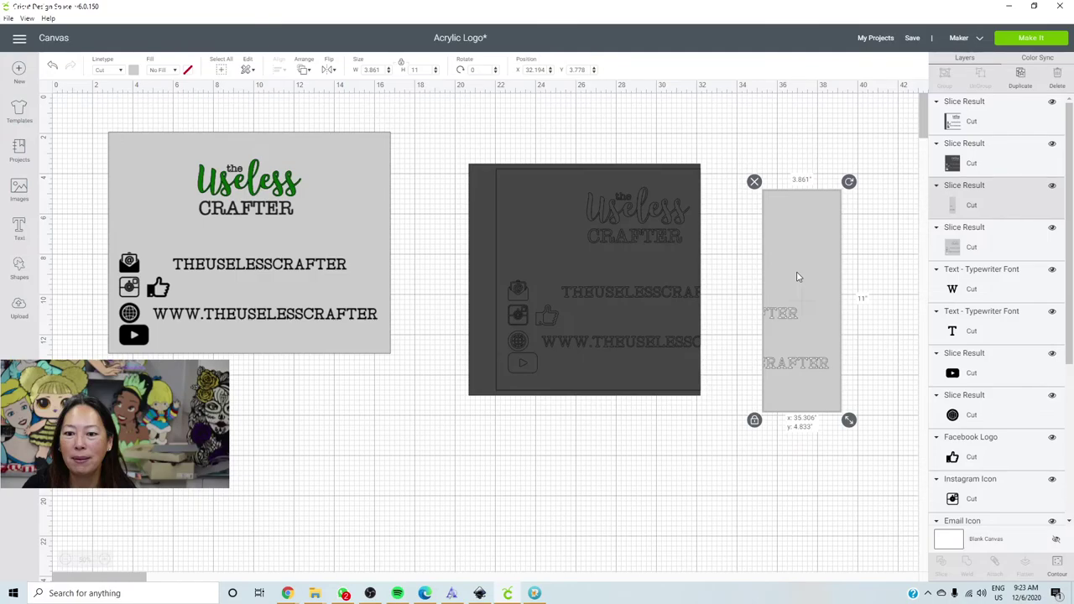
left_click_drag(479, 176, 458, 370)
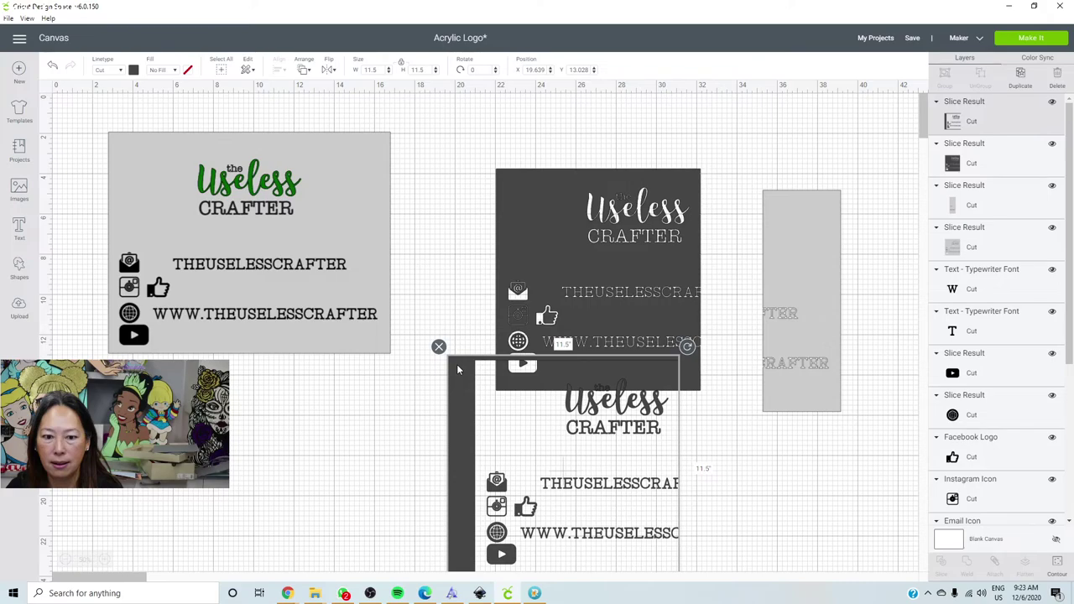
key("Delete")
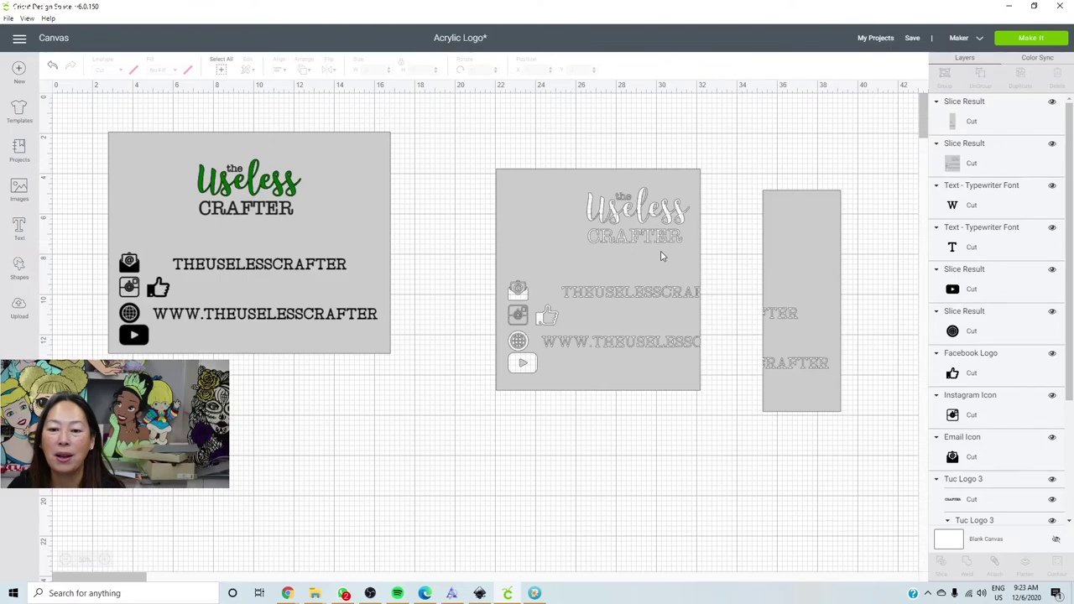
Step: Place the narrow strip right beside the main panel and change the linetype of both pieces to Draw
key("ctrl+z")
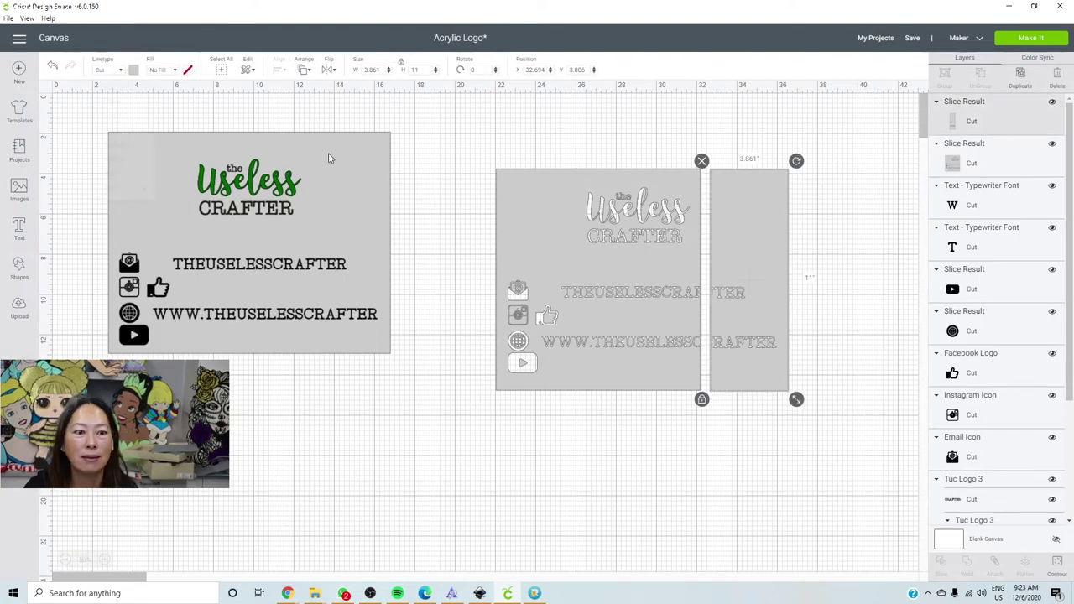
key("ctrl+z")
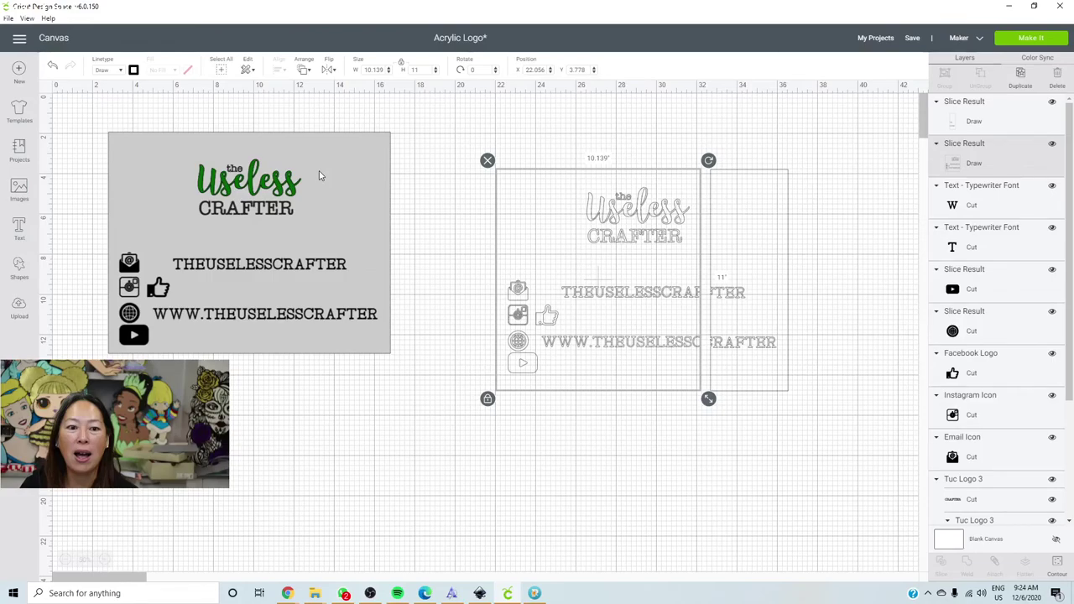
Step: Delete the gray rectangle behind the original layout and select the original Useless Crafter logo
left_click_drag(319, 175, 332, 428)
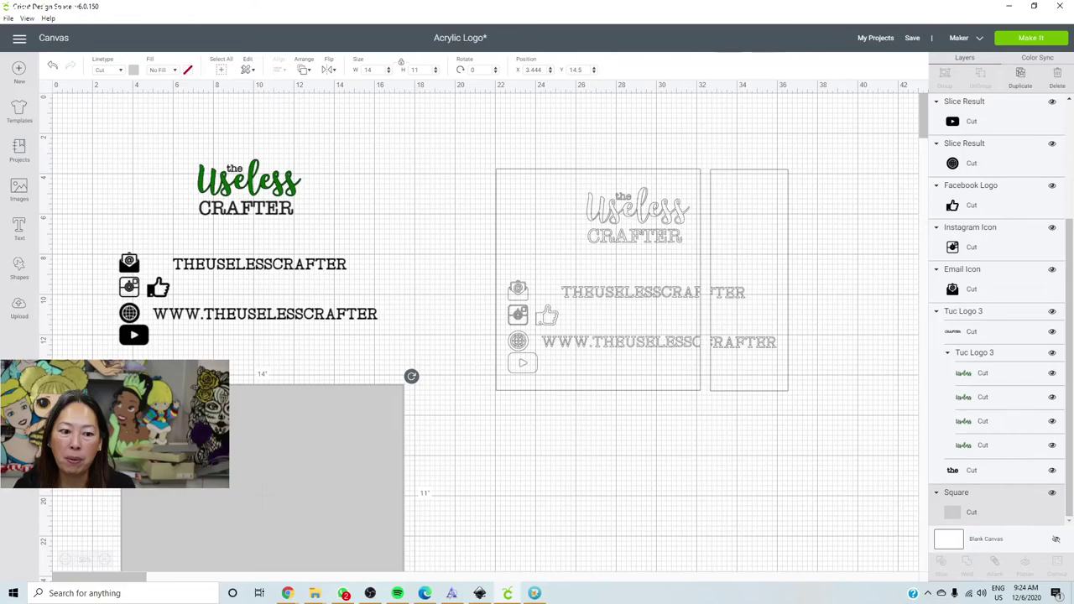
key("Delete")
left_click(256, 217)
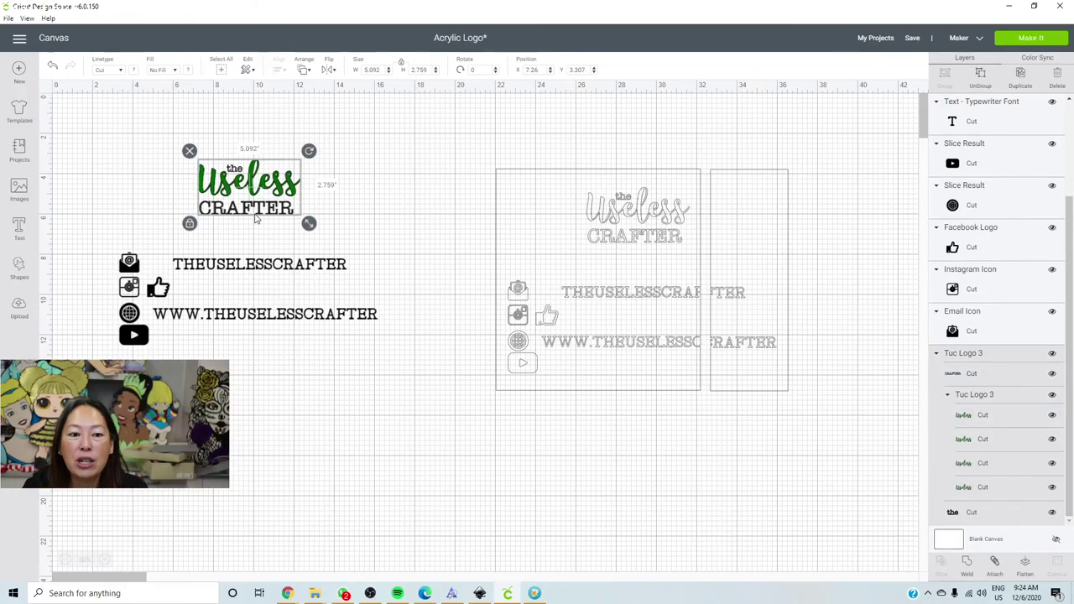
left_click(246, 269)
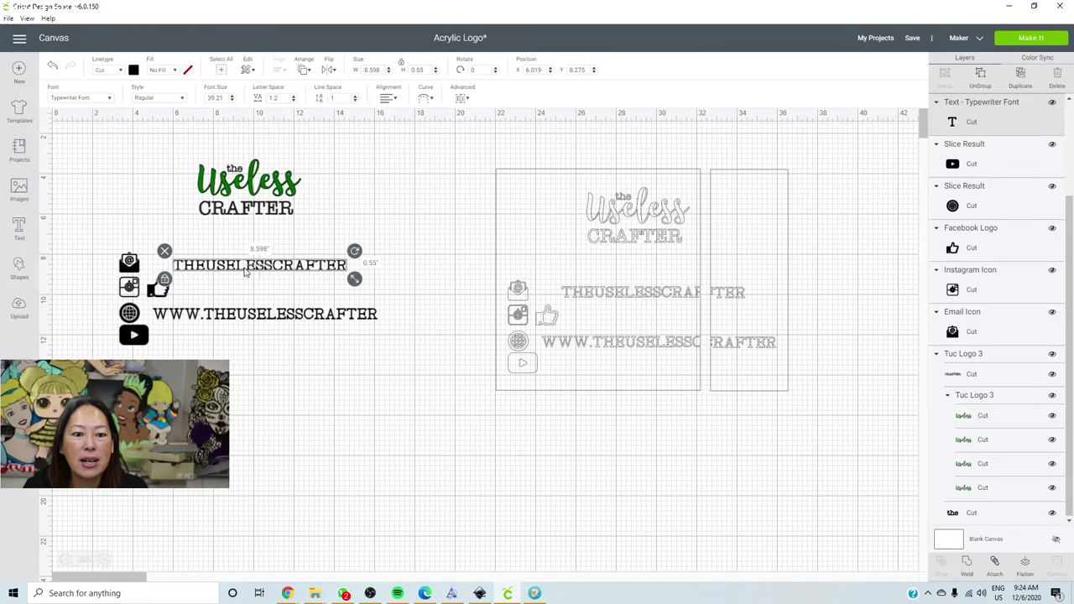
left_click(264, 314)
left_click(134, 70)
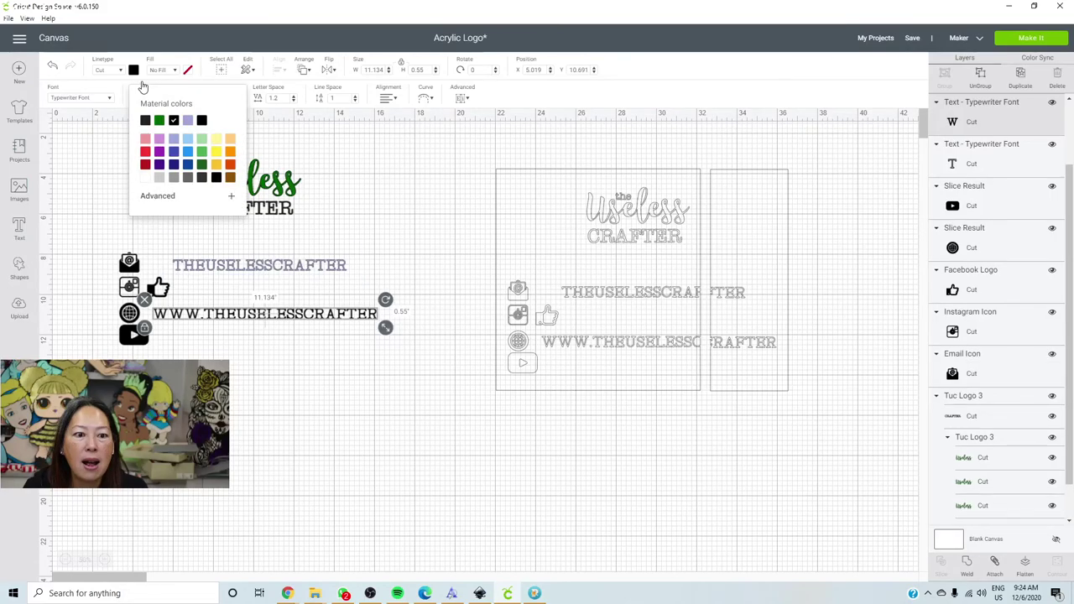
Step: Send the project to mat preparation and preview the second drawing mat, the icon mat and the CRAFTER lettering mat
left_click(1031, 39)
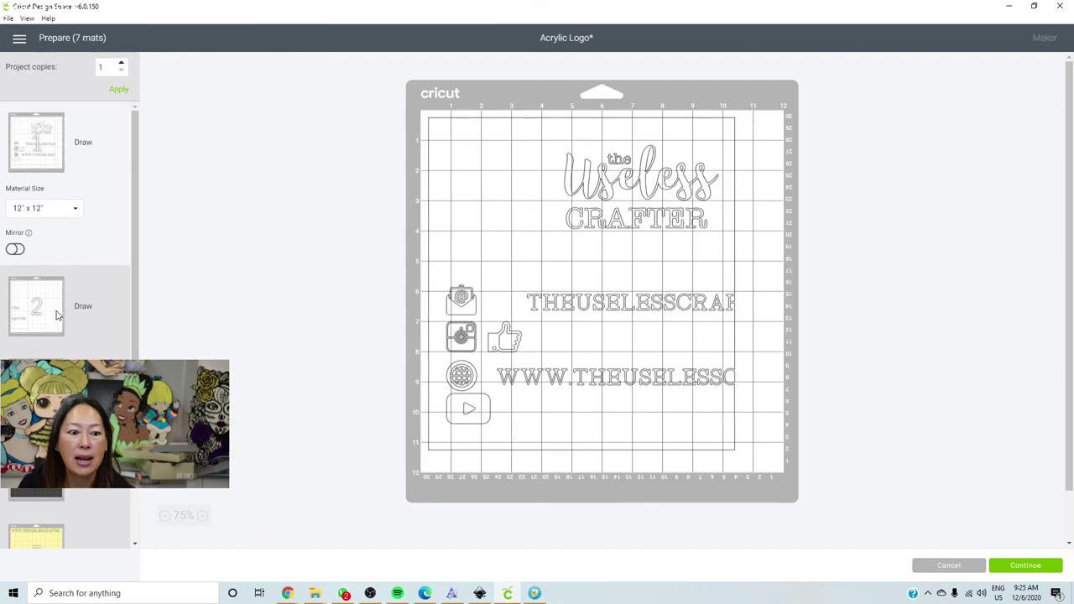
left_click(57, 314)
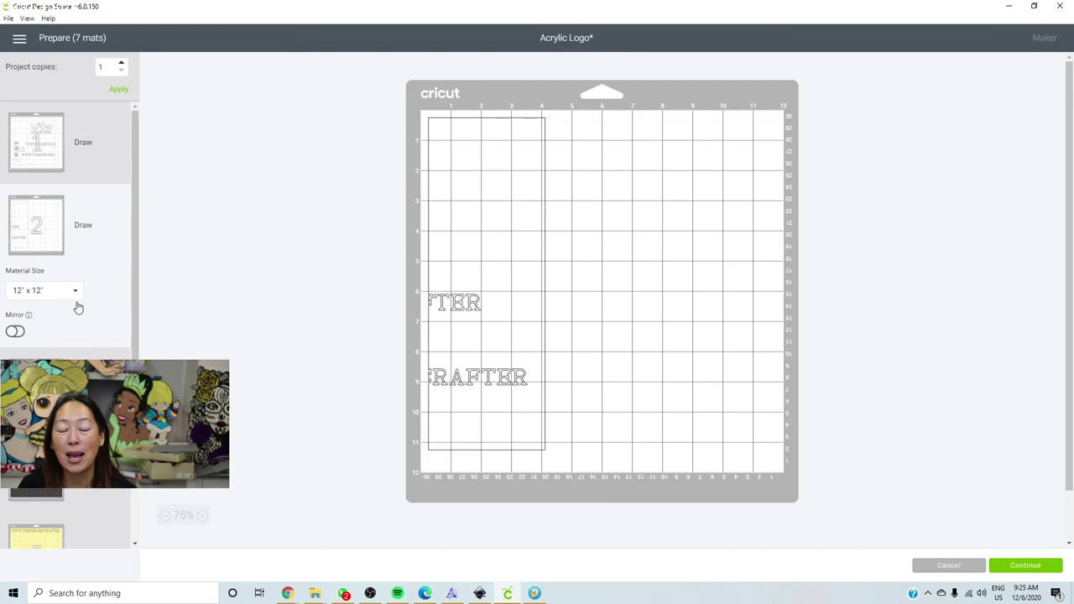
left_click(50, 390)
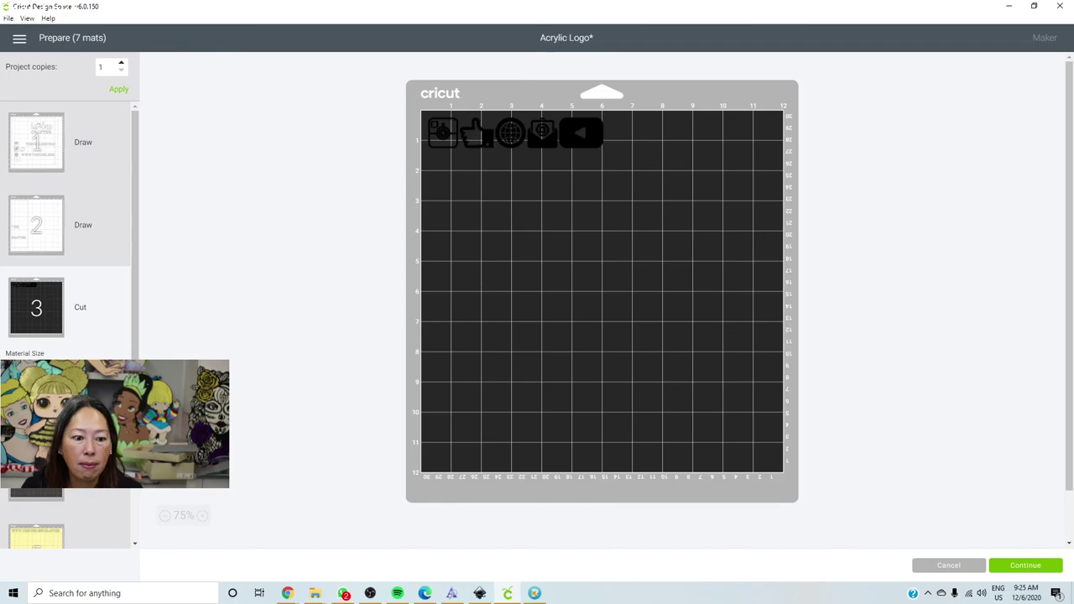
left_click(36, 465)
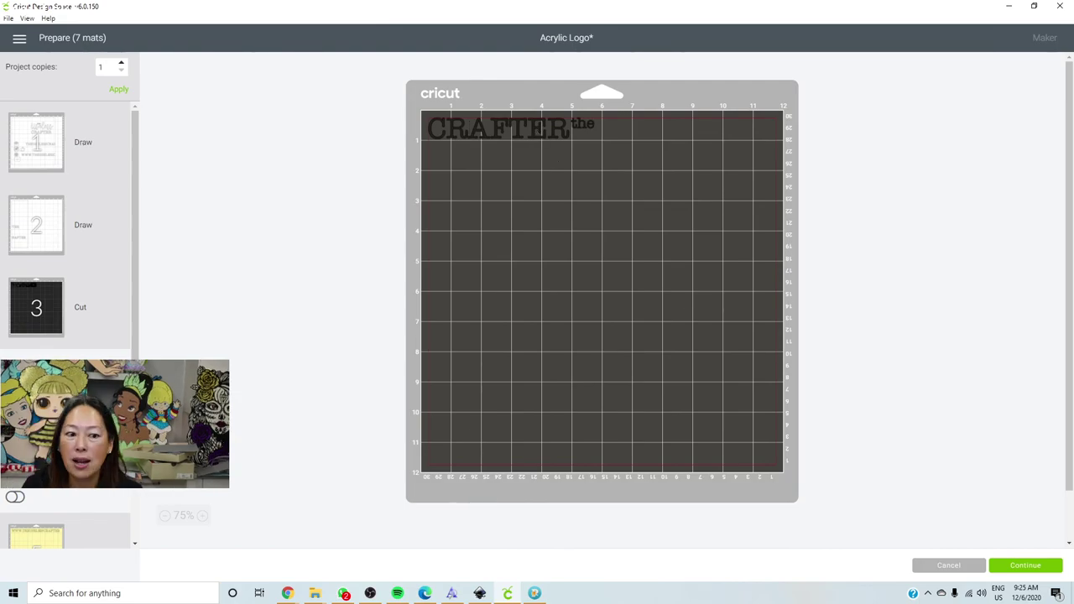
scroll(67, 318, "down", 2)
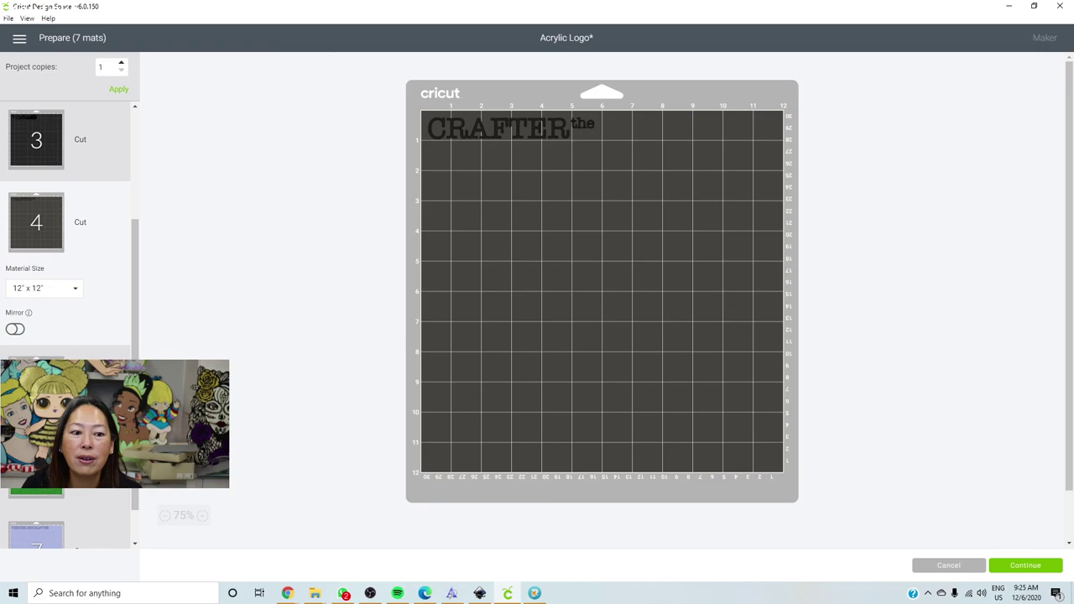
left_click(36, 390)
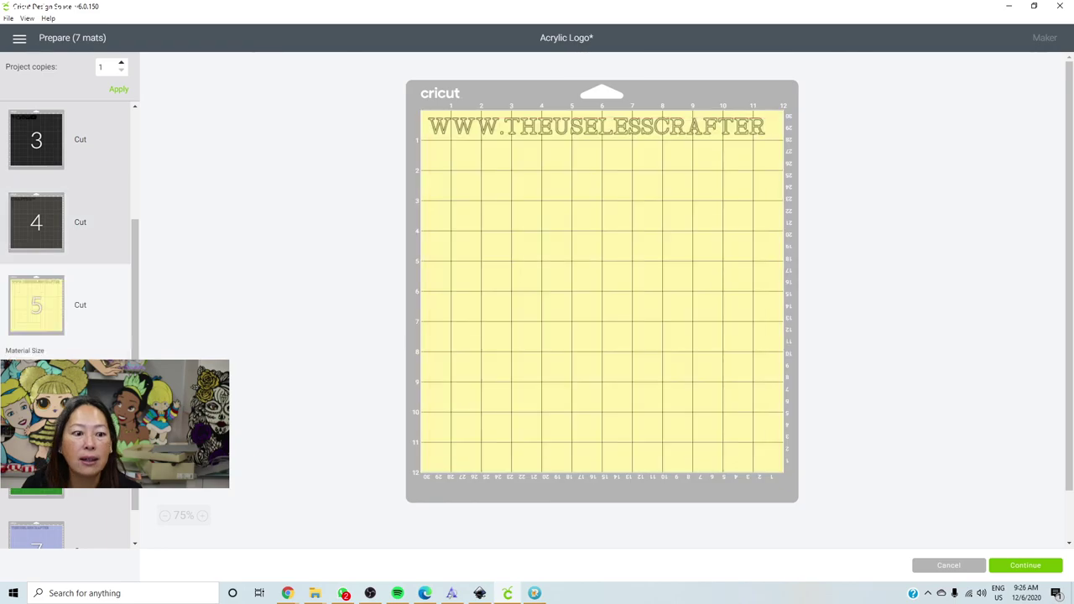
left_click(109, 402)
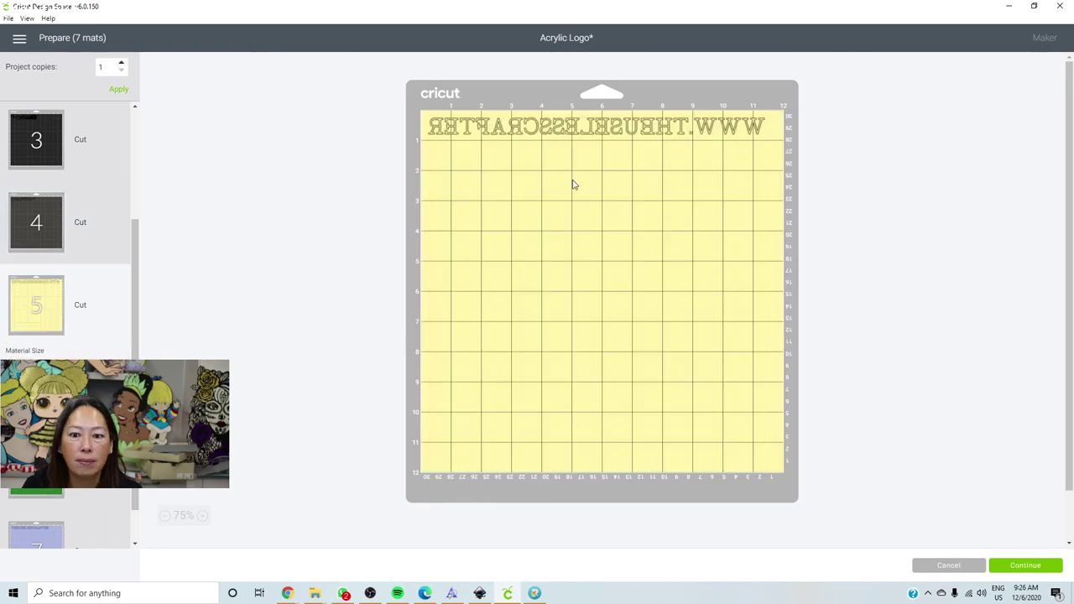